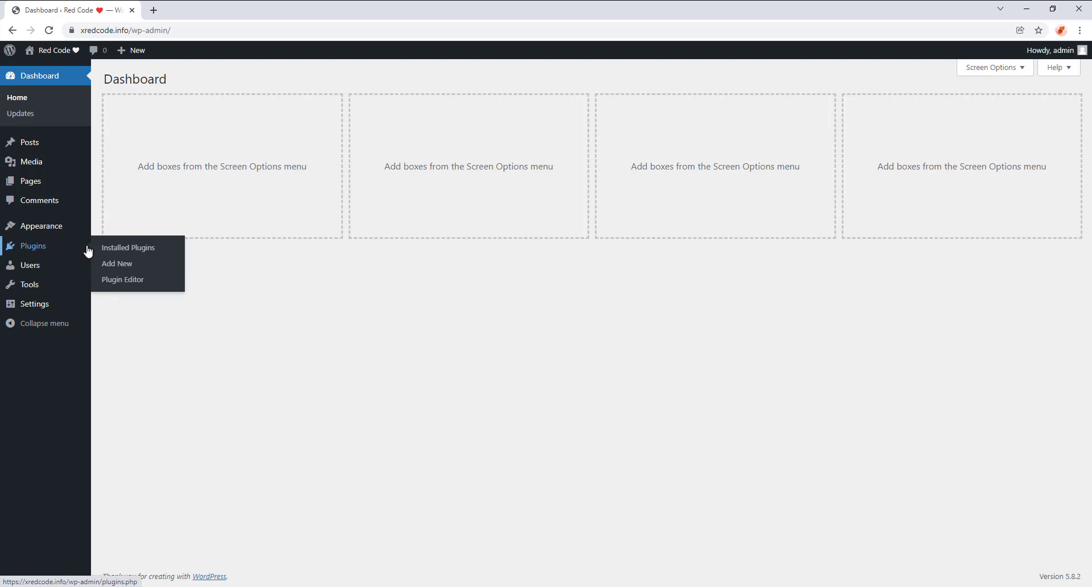
Find the "WordPress Online Booking and Scheduling Plugin – Bookly" by searching new plugins for "bookly", then install and activate it.
click(169, 249)
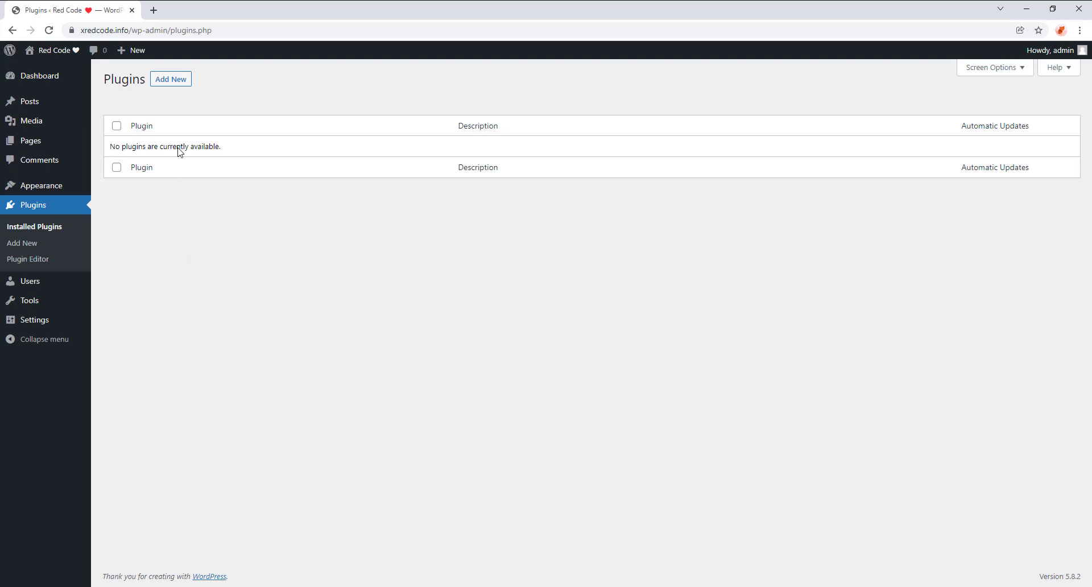
click(171, 79)
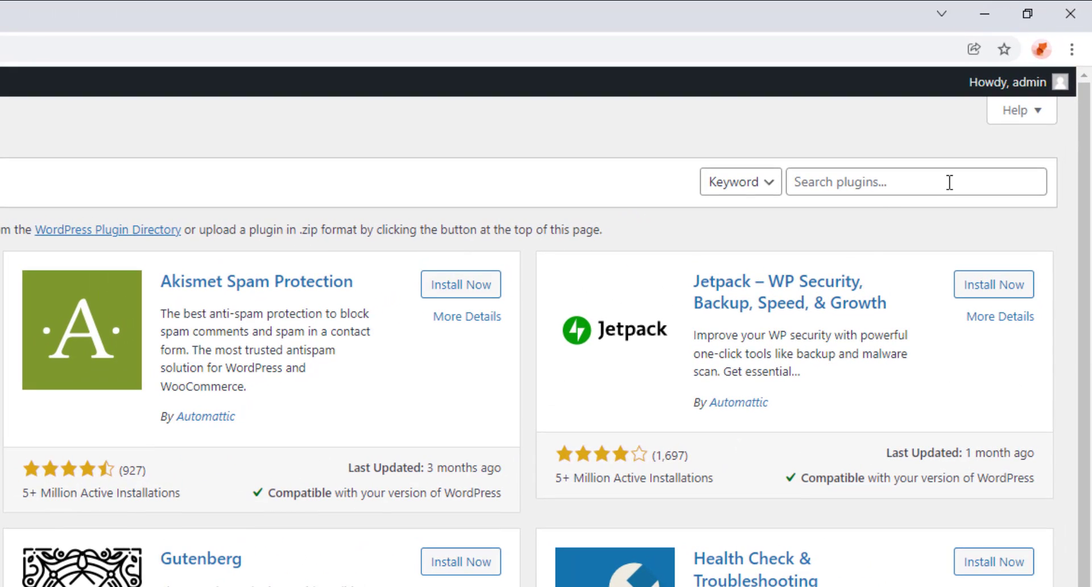
click(949, 182)
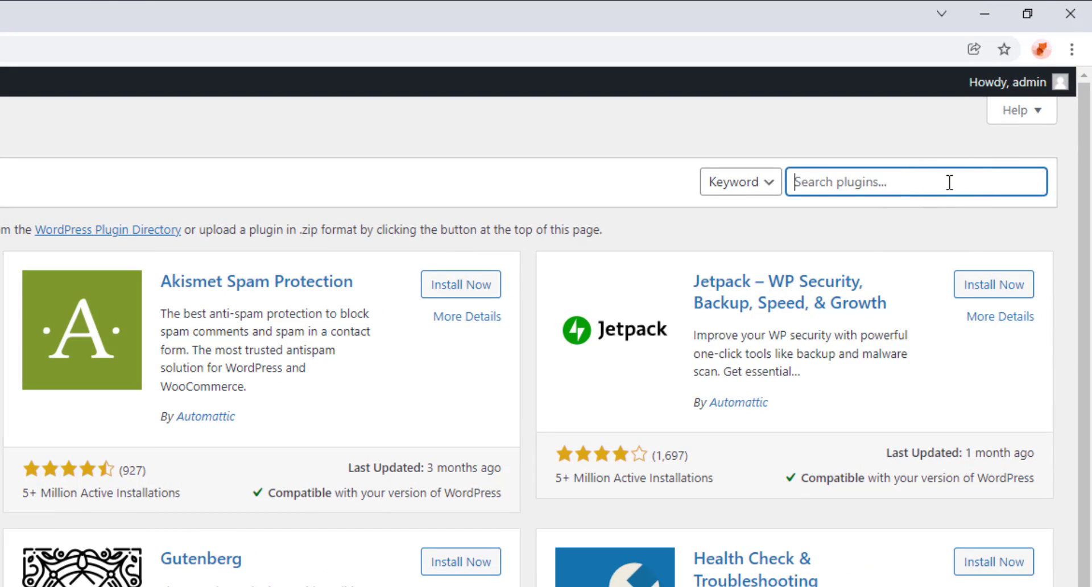
text(bookly)
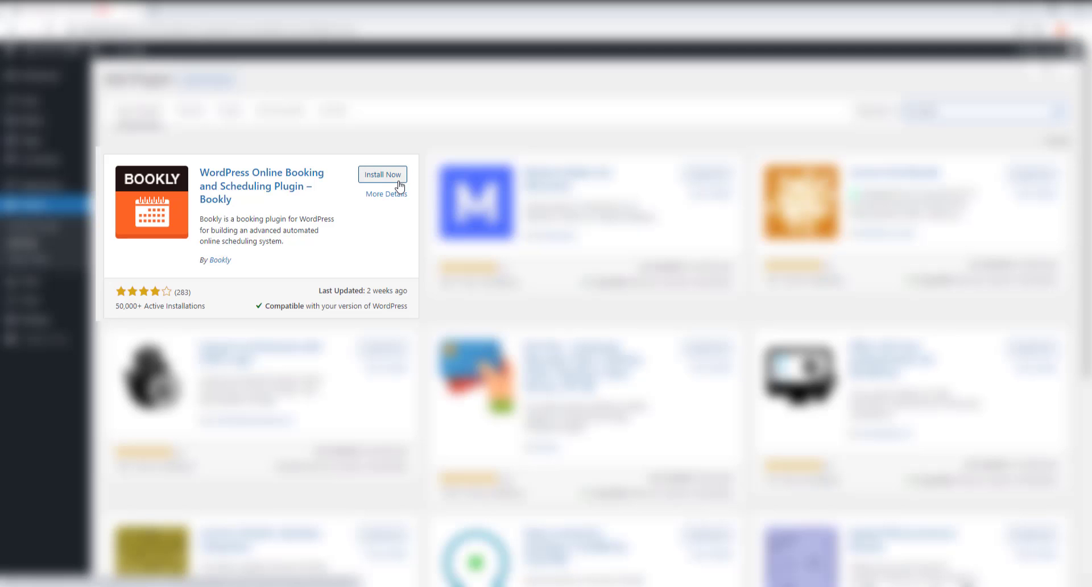
click(398, 174)
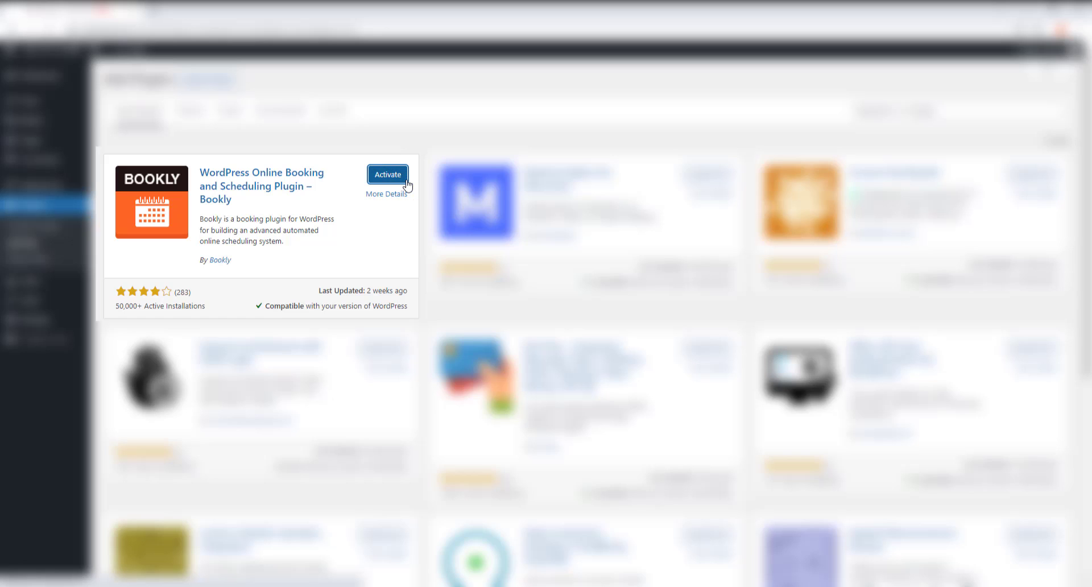
click(405, 181)
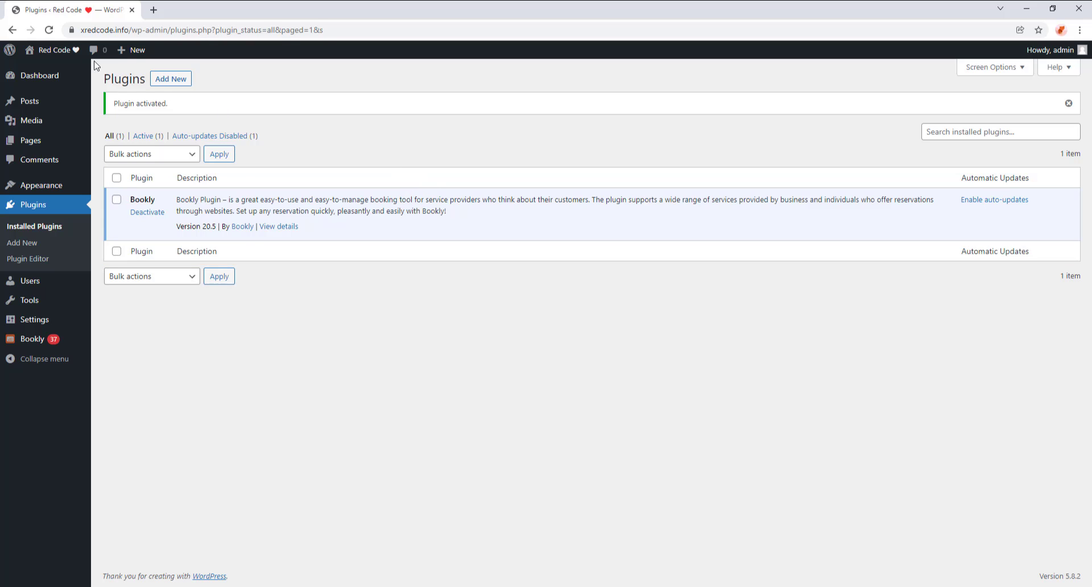
View the site's front page in a separate browser tab, then close that tab.
right_click(80, 73)
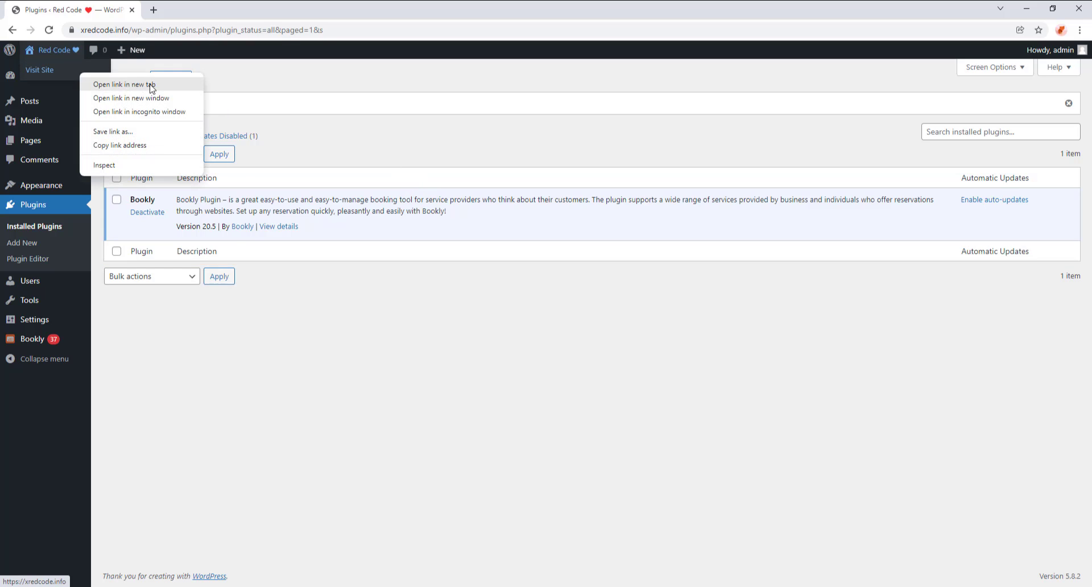
click(191, 86)
click(212, 10)
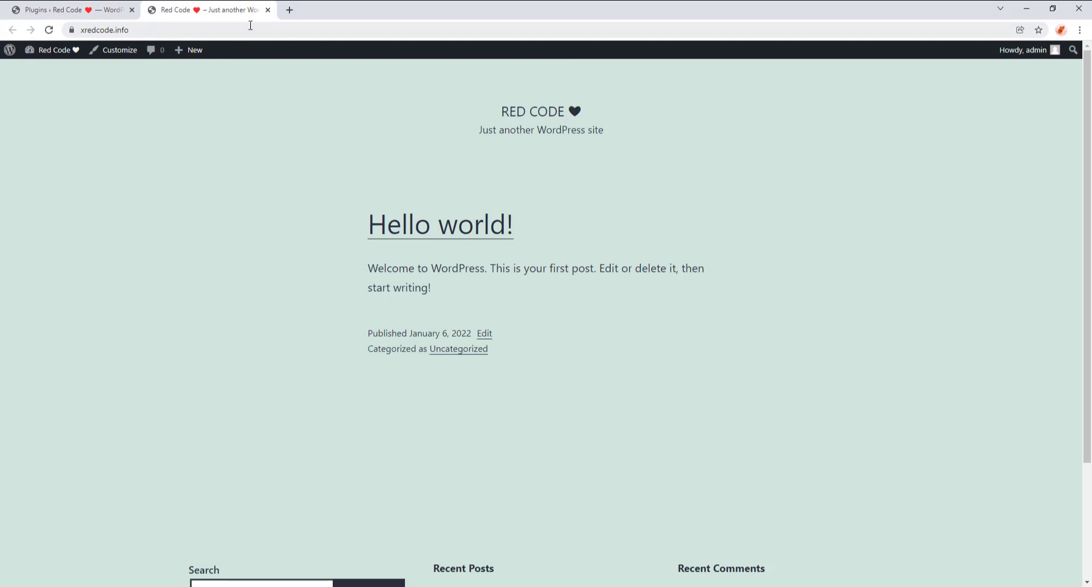
click(271, 10)
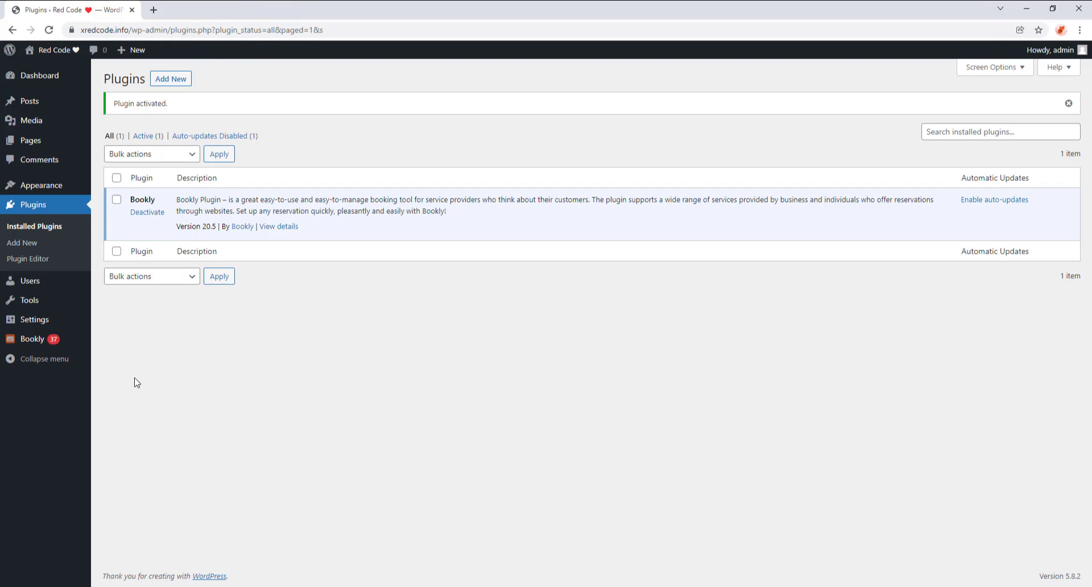
In Bookly's initial setup, set the company name to RedCode and the industry to Other under Education.
mouse_move(77, 347)
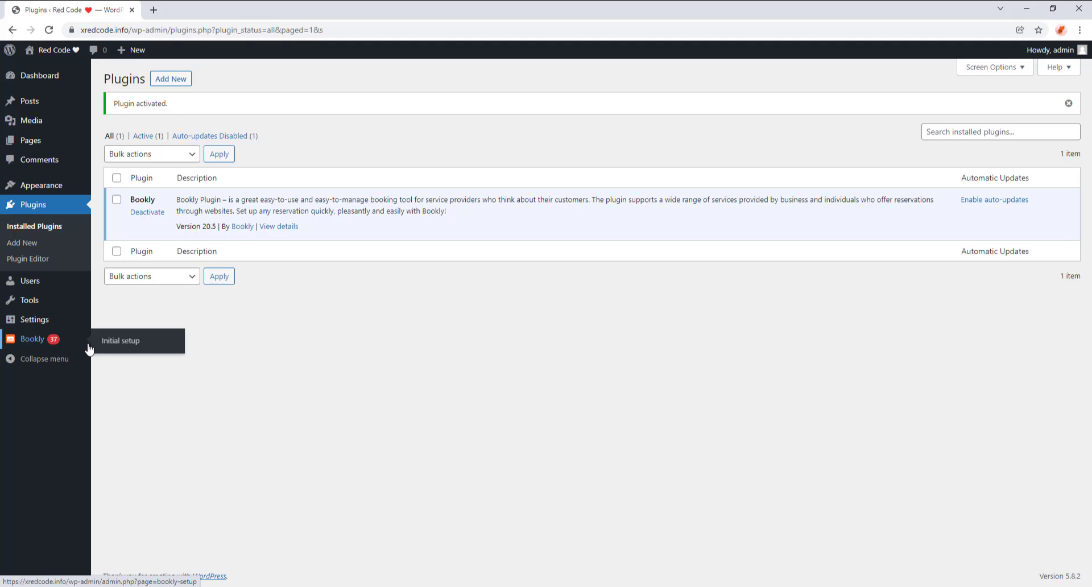
click(157, 350)
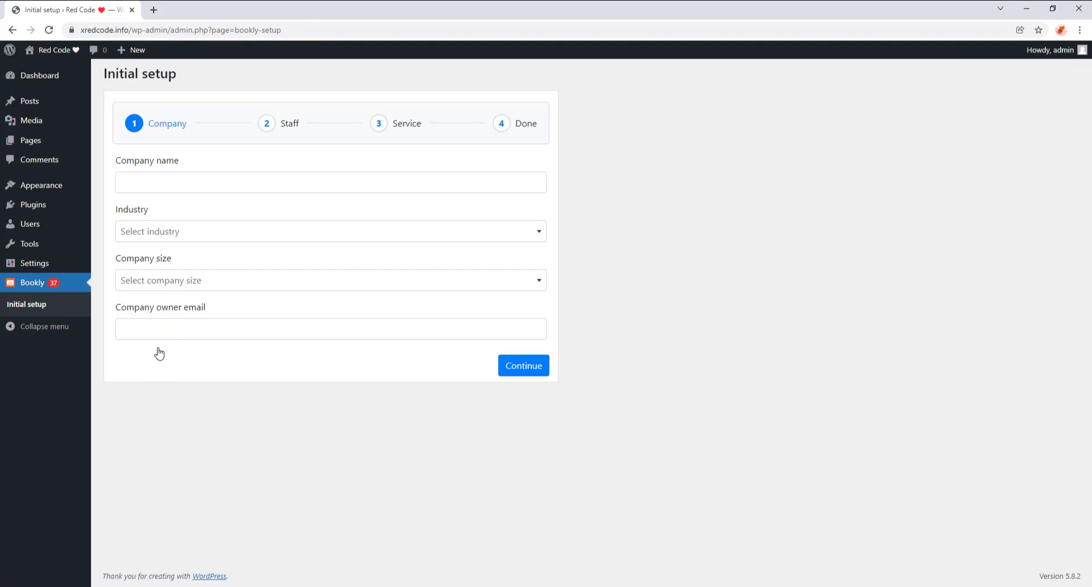
click(176, 187)
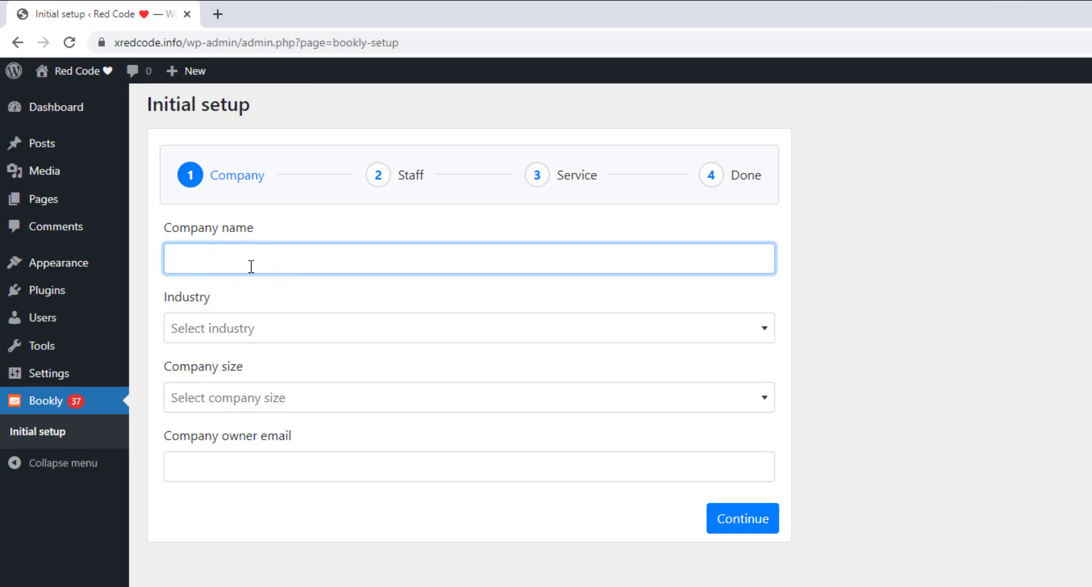
text(RedCode)
click(315, 330)
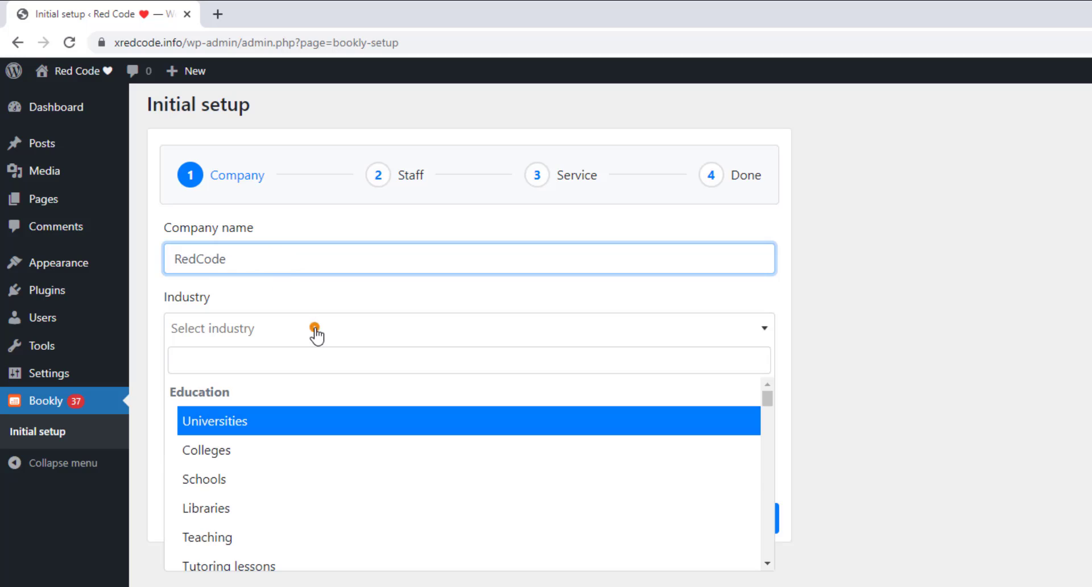
scroll(336, 421, down, 4)
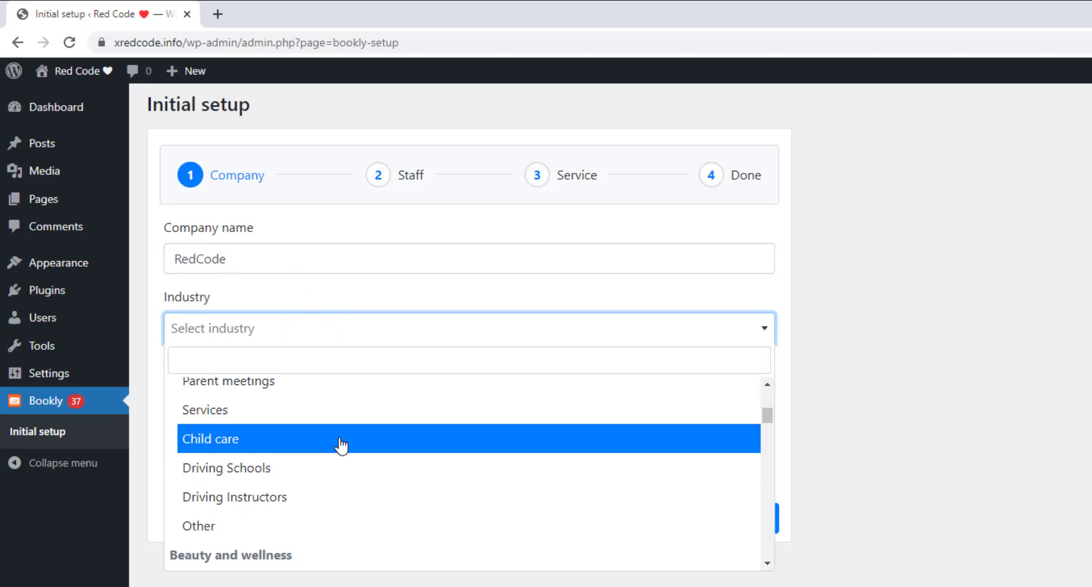
click(243, 526)
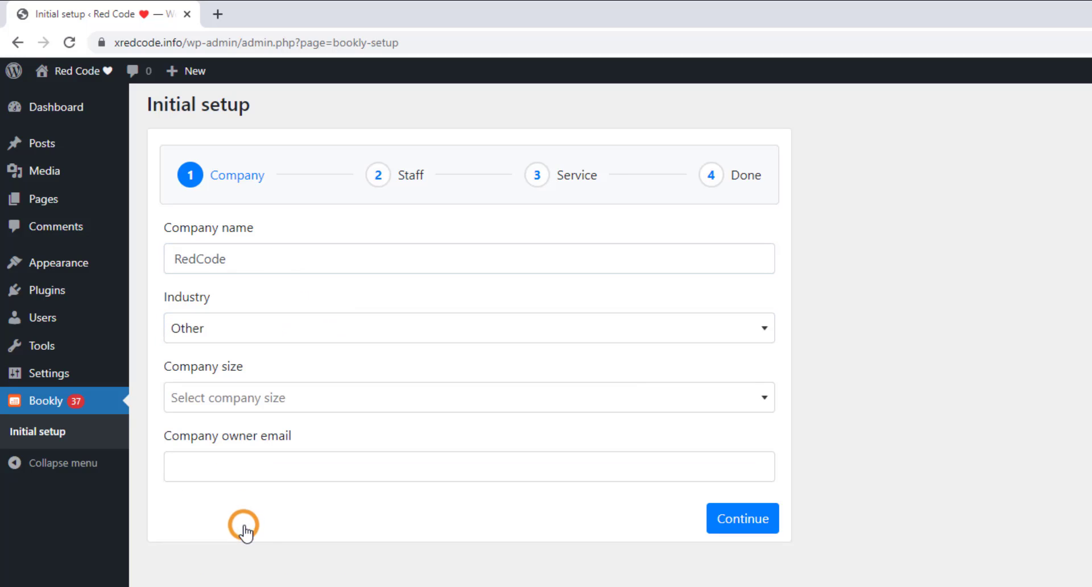
Set the company size to 1 - 9 employees, enter the company owner's email and continue to the Staff stage.
click(326, 397)
click(313, 467)
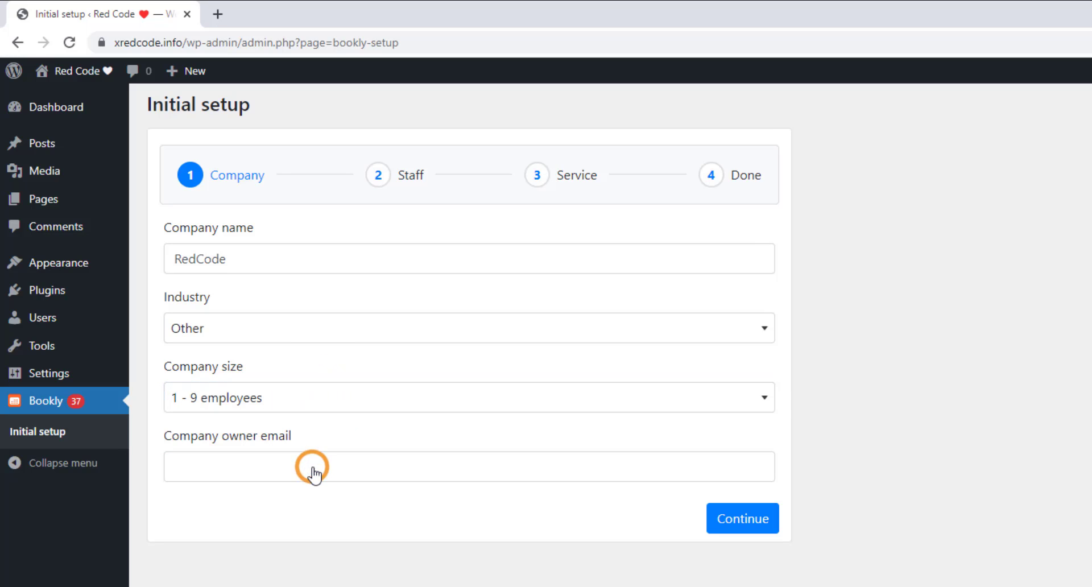
click(313, 467)
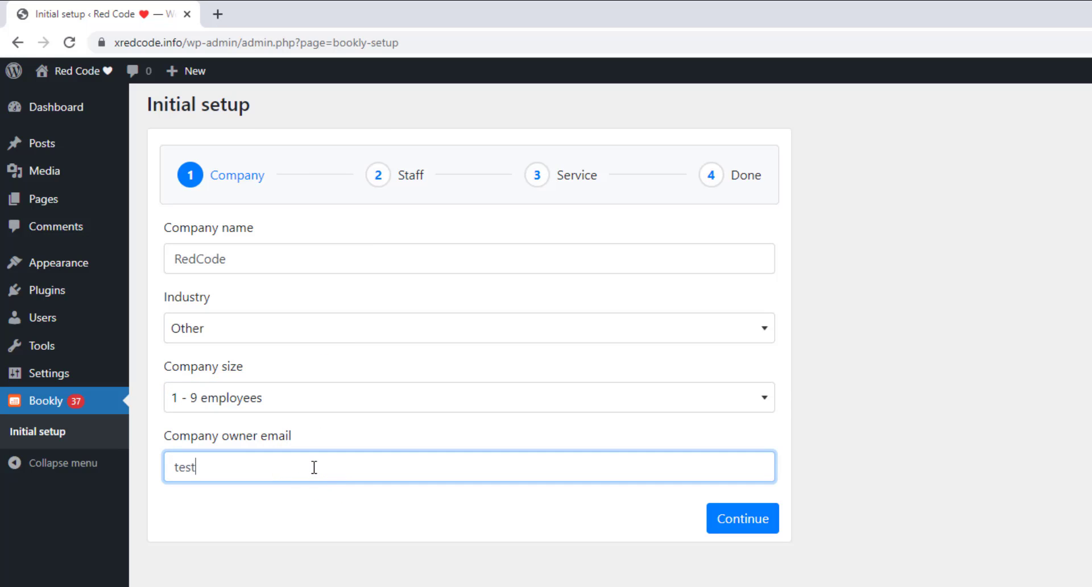
text(test@test.com)
click(772, 524)
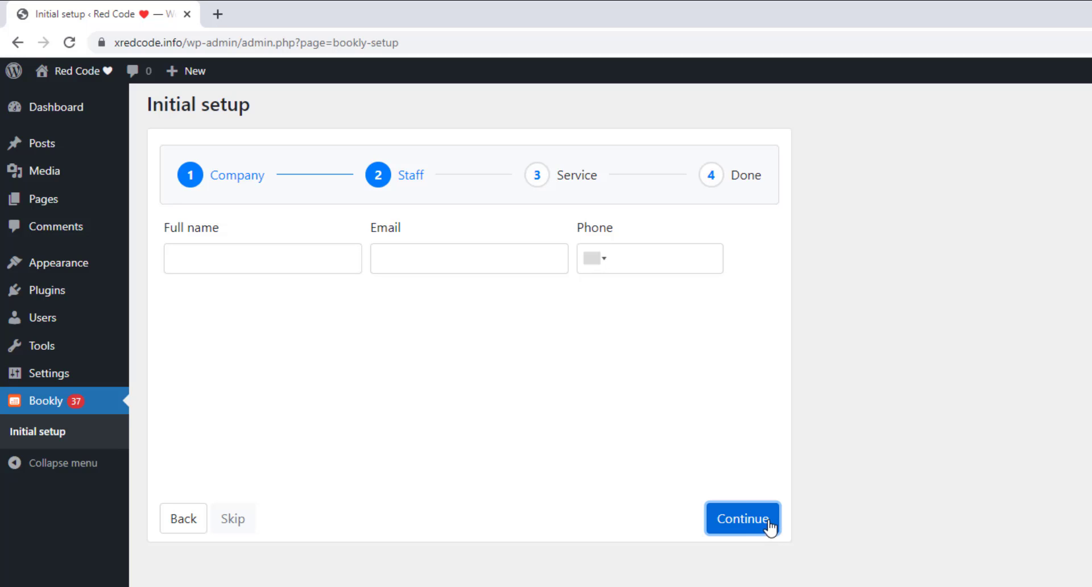
Enter the staff member's full name, email and phone number, and continue to the Service stage.
click(244, 263)
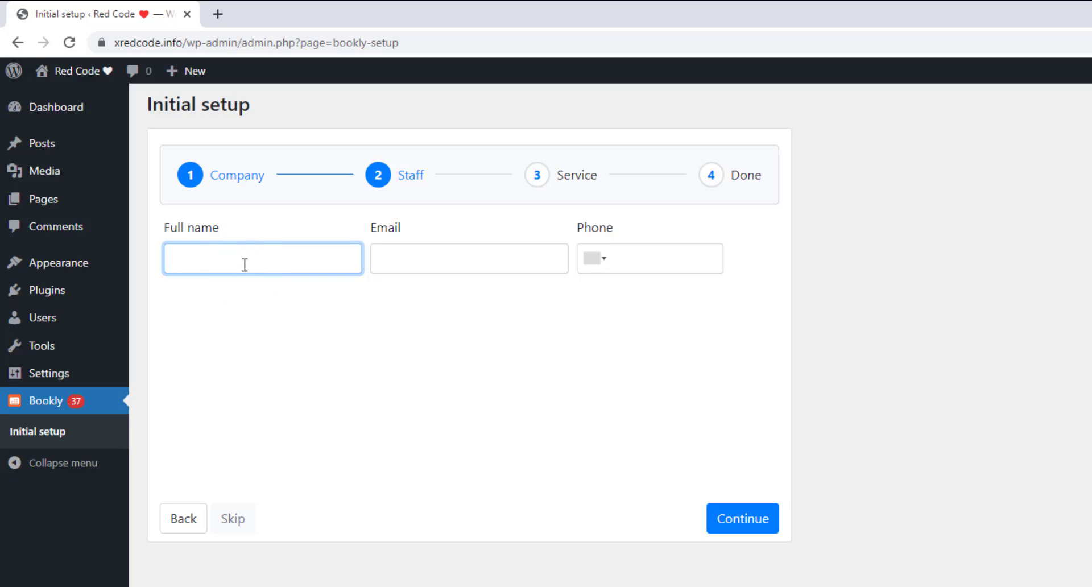
text(di richard)
click(411, 265)
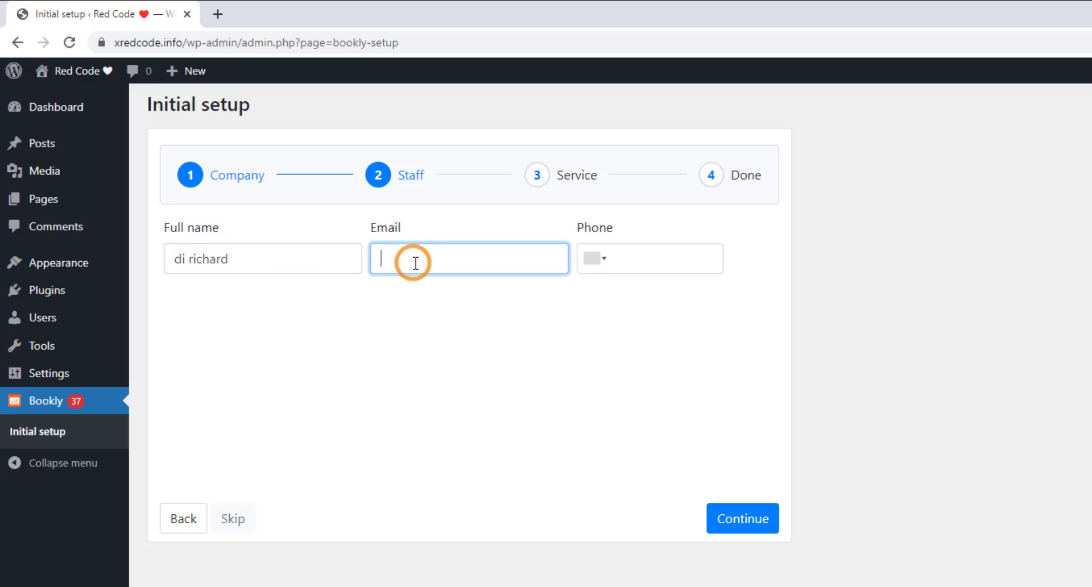
text(rich@test.com)
click(642, 261)
text(123)
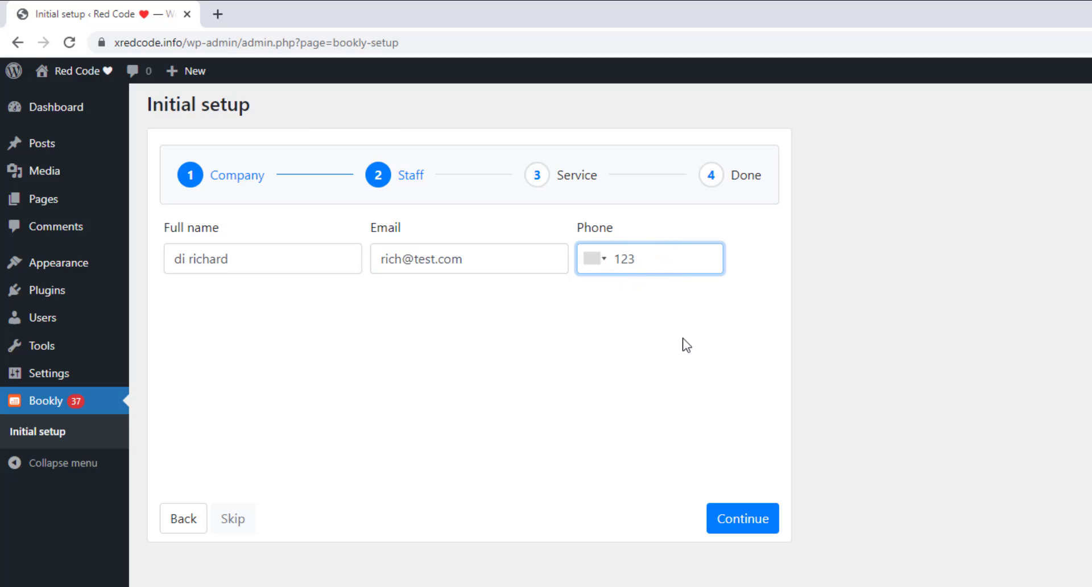
click(764, 537)
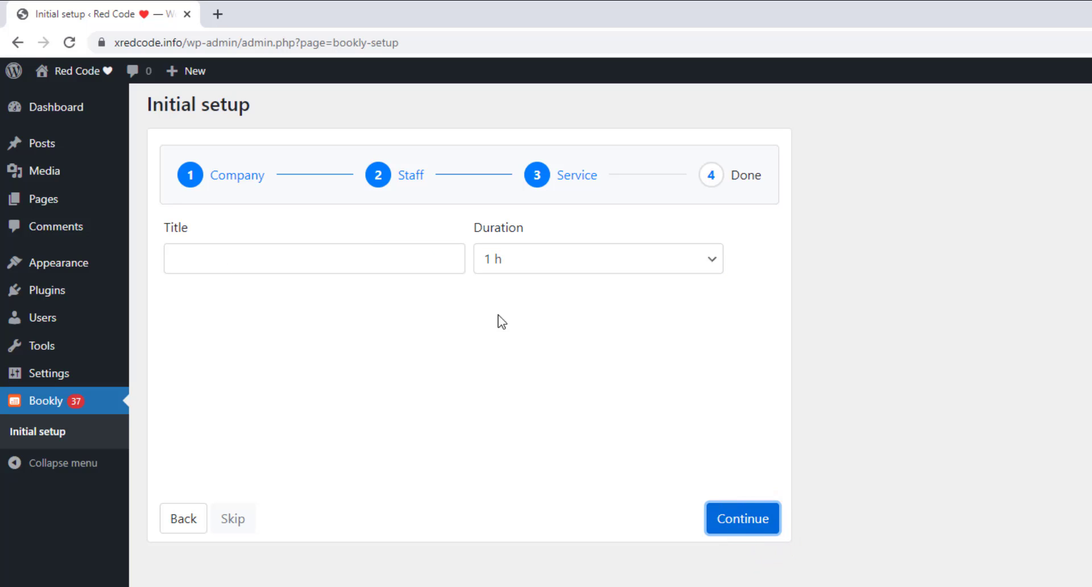
Title the service with the doctor's name, set its duration to 15 min and continue to the final stage.
click(267, 265)
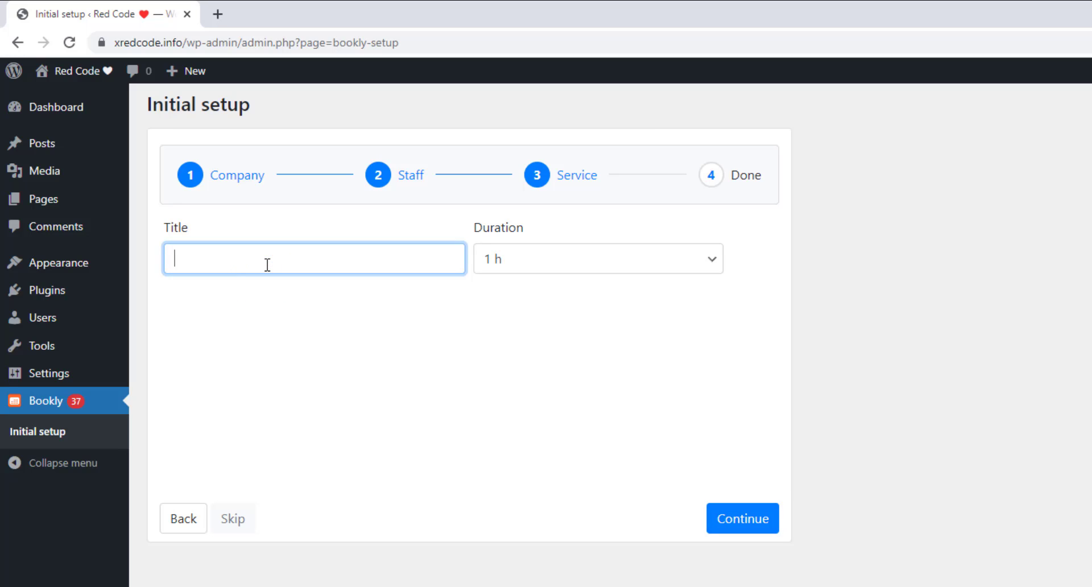
text(dr richard)
click(688, 267)
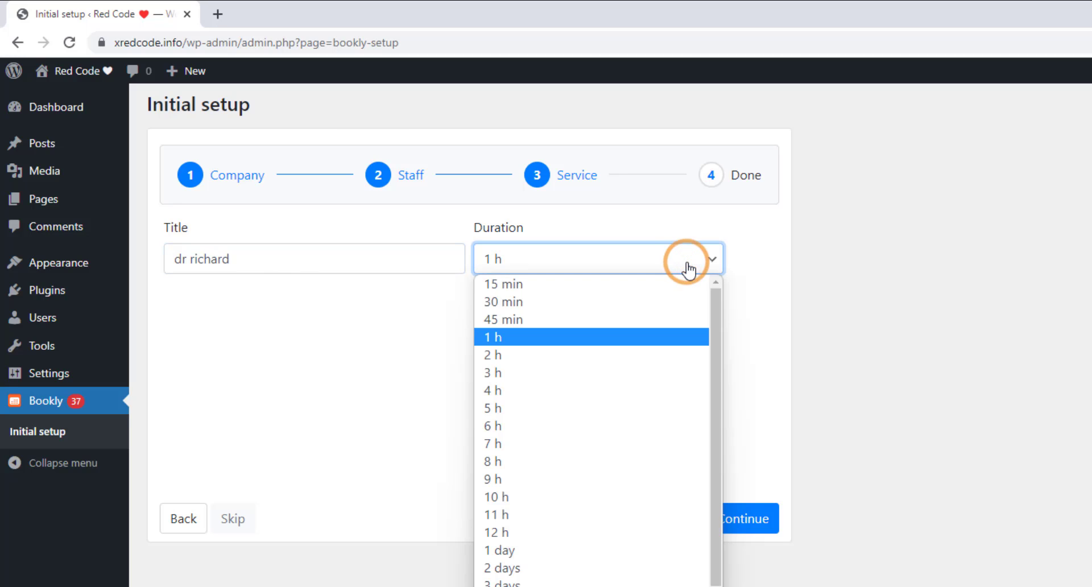
click(592, 285)
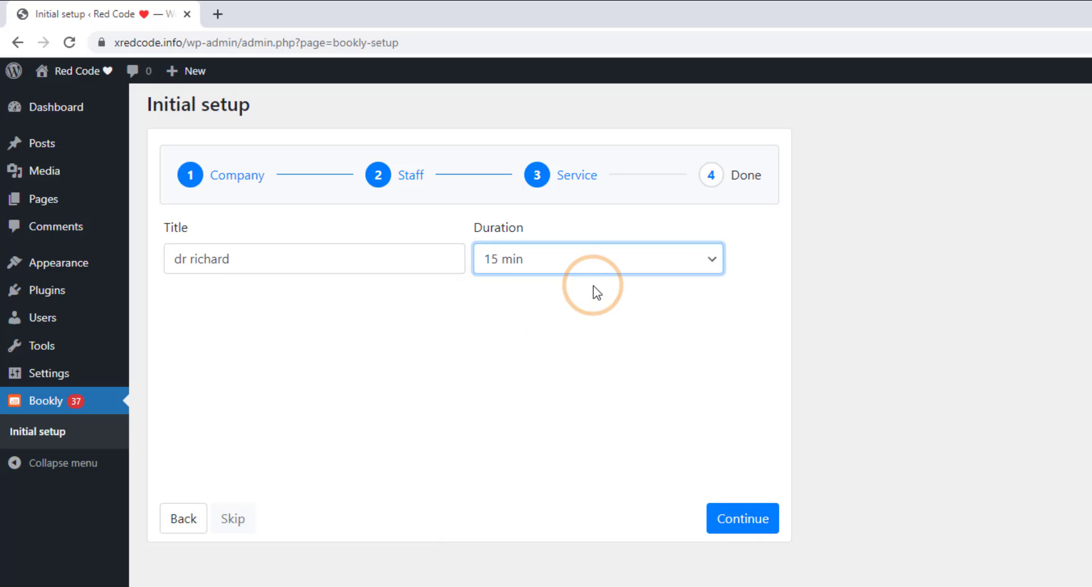
click(710, 527)
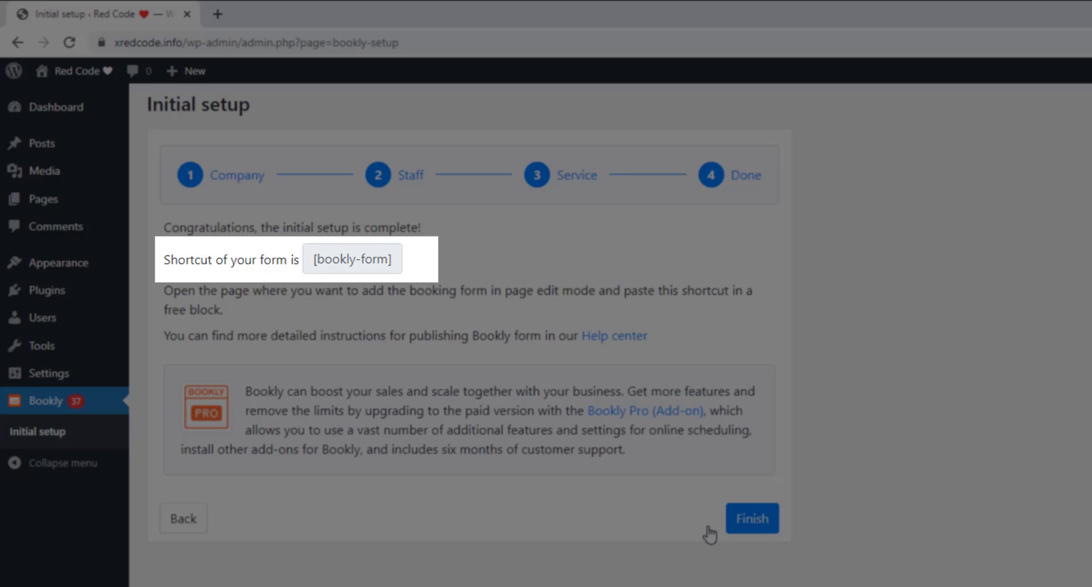
Copy the booking form's [bookly-form] shortcode.
click(364, 262)
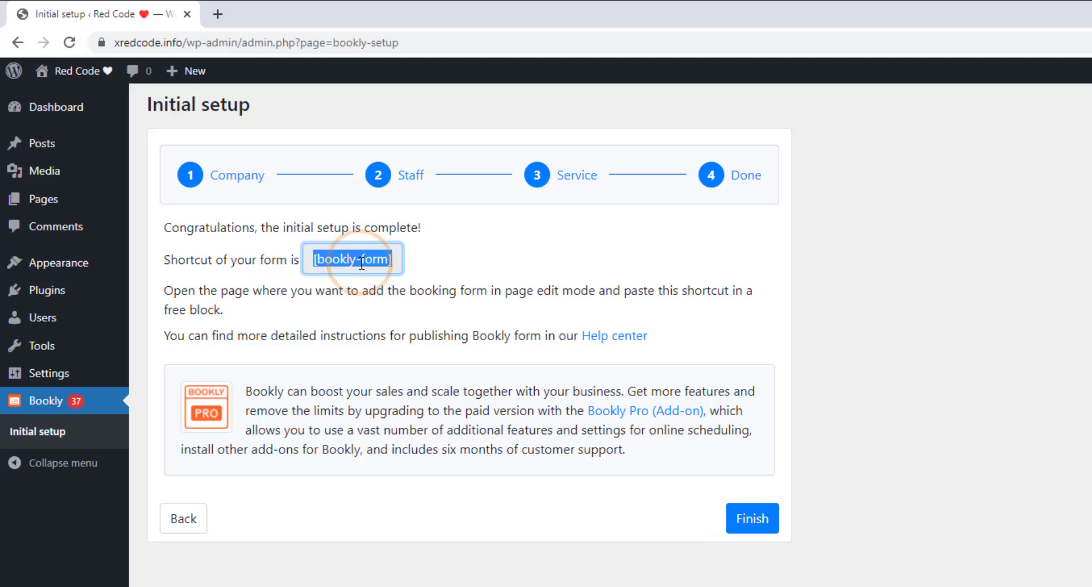
right_click(361, 263)
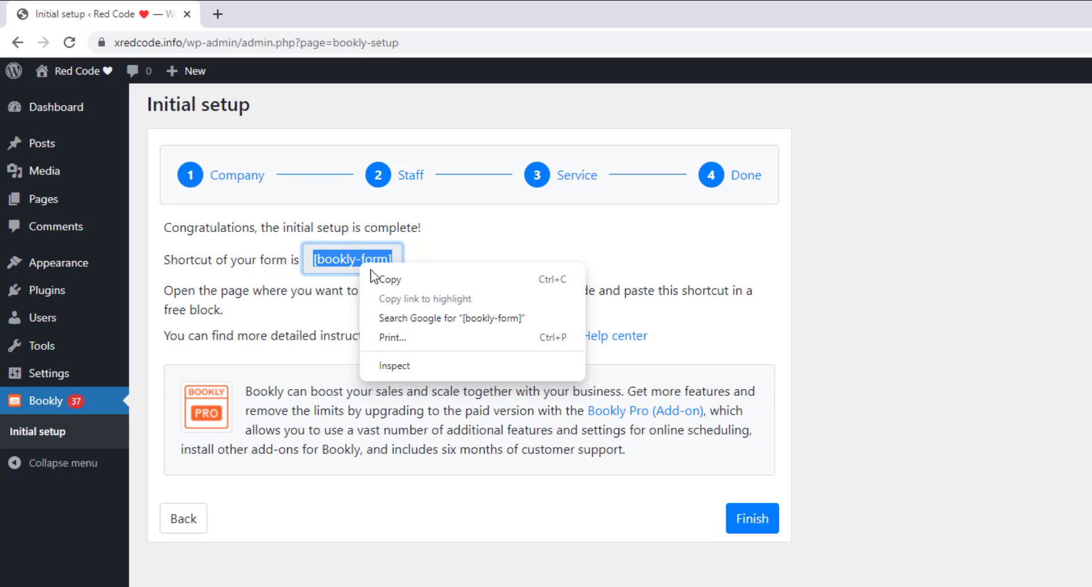
click(434, 281)
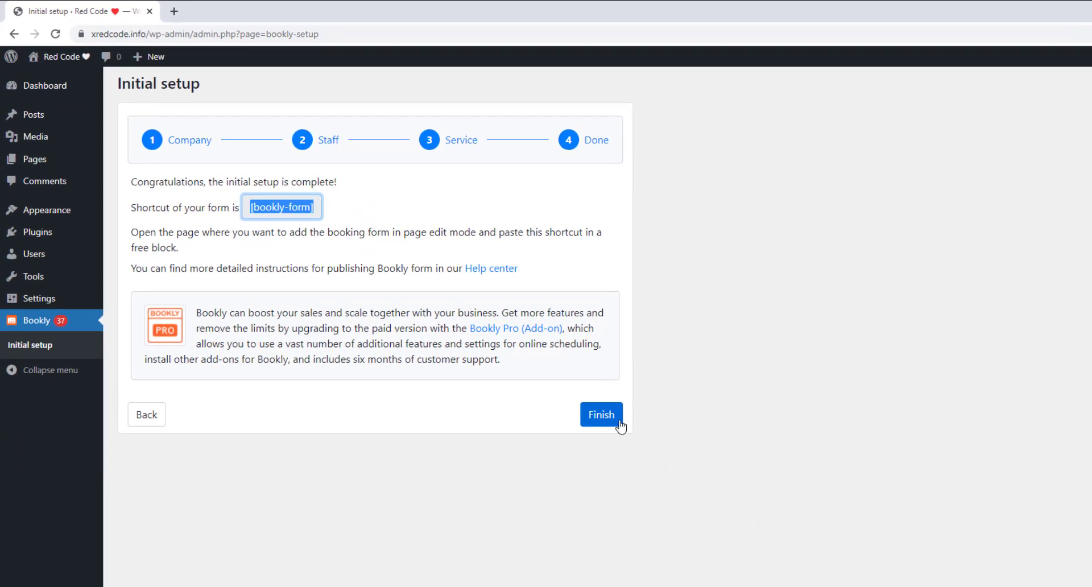
Finish the initial setup and dismiss the usage-information and Powered by Bookly notices above the calendar.
click(751, 517)
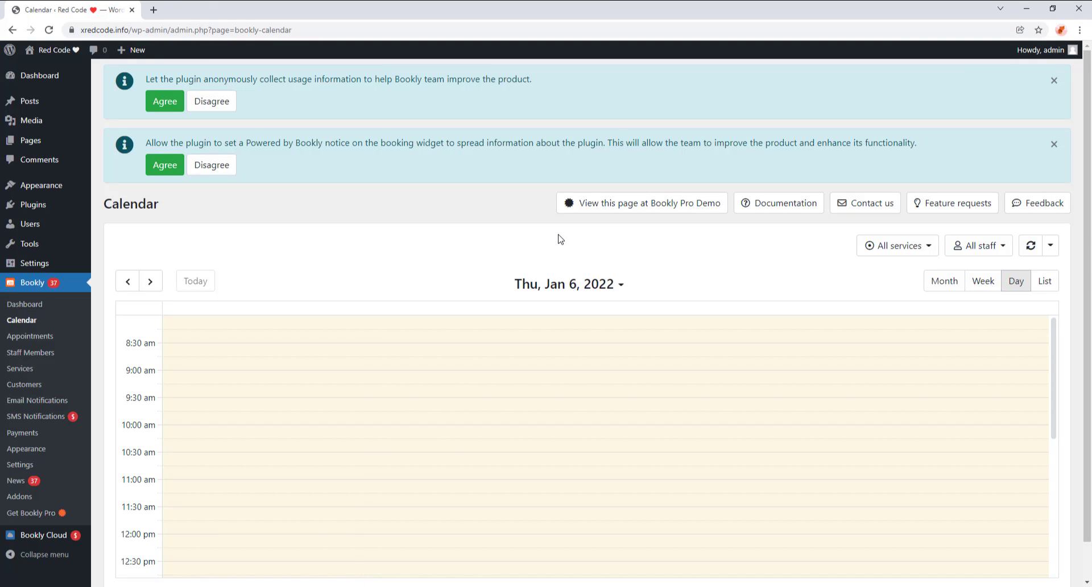
click(1053, 82)
click(1056, 85)
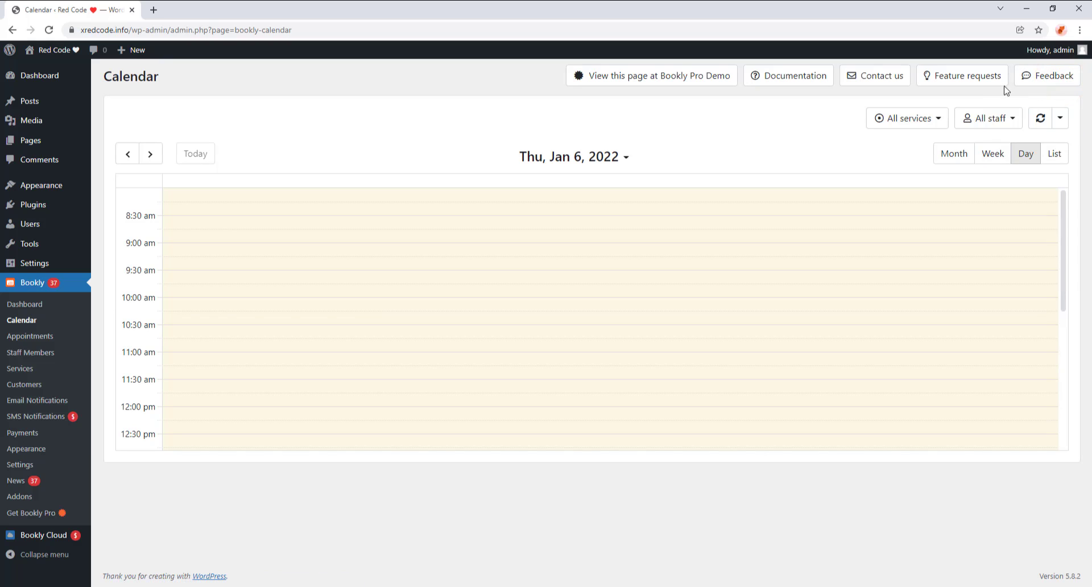
Create a new page titled "booking", dismissing the block editor's welcome guide.
mouse_move(76, 142)
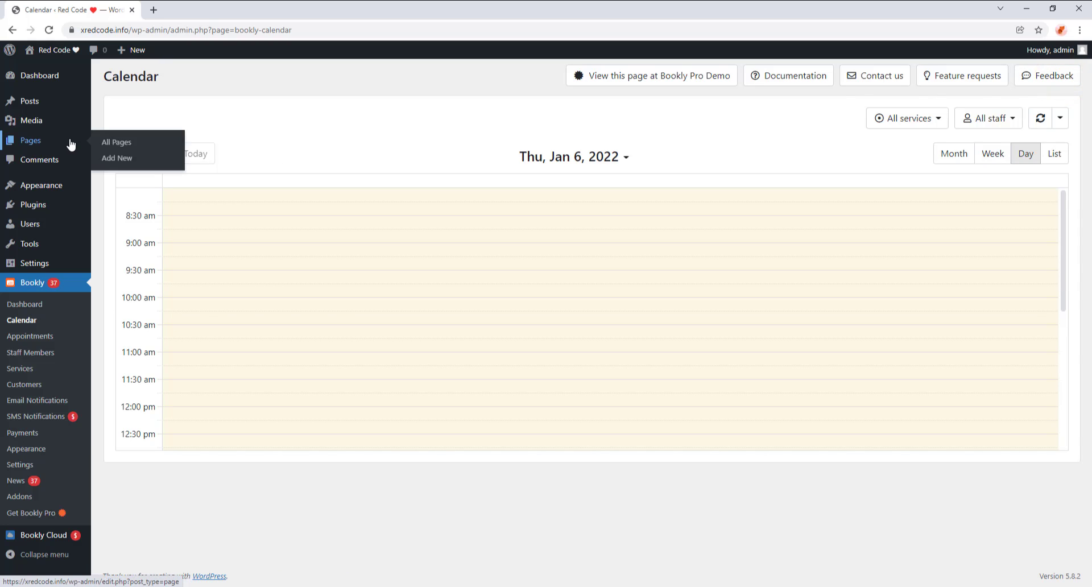
click(158, 160)
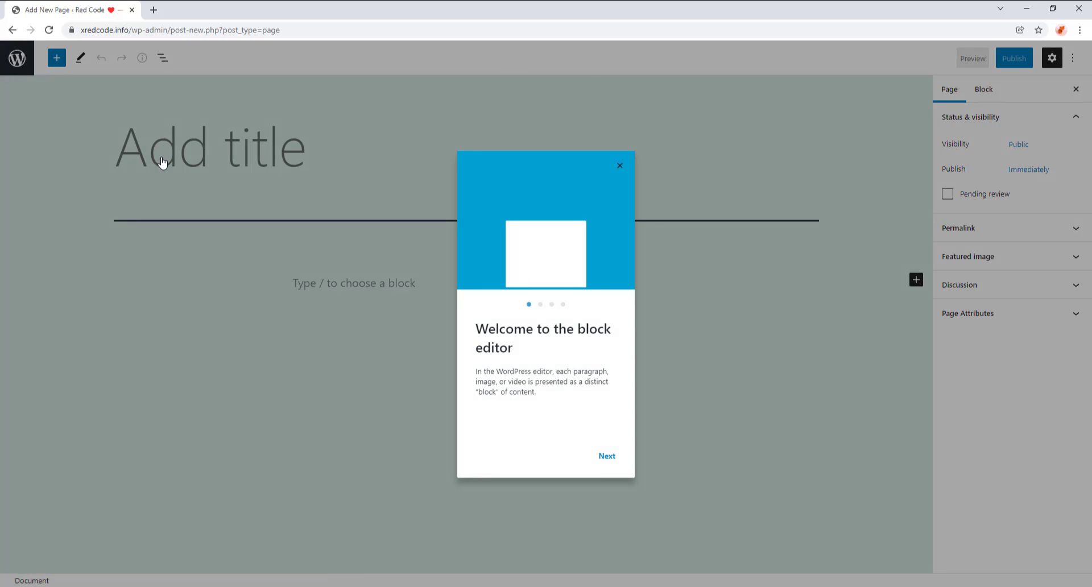
click(620, 165)
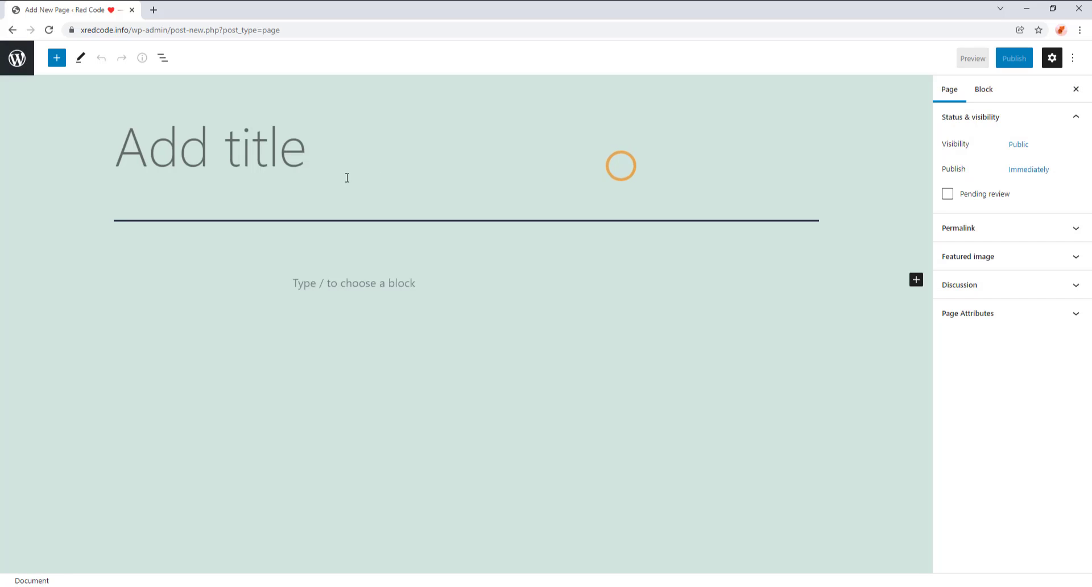
click(313, 177)
text(b)
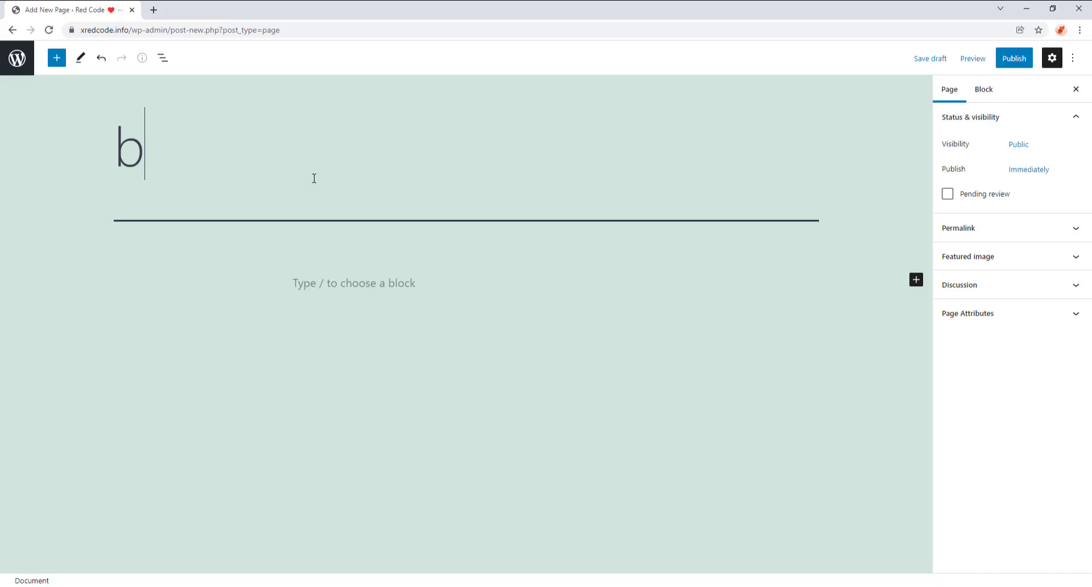
text(ooking)
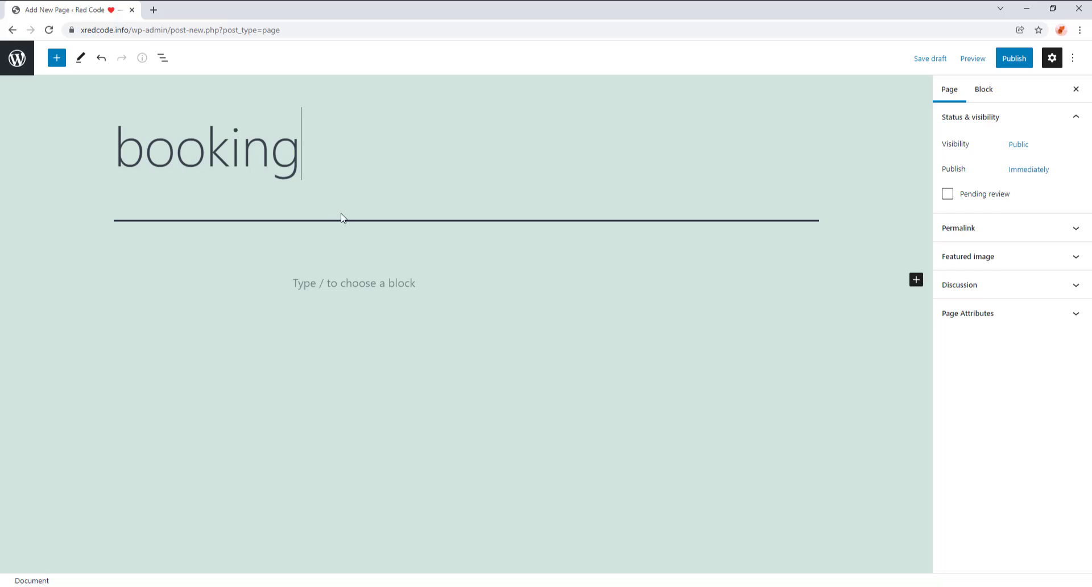
Insert the Bookly - Booking form block into the page body from the full block library.
click(367, 288)
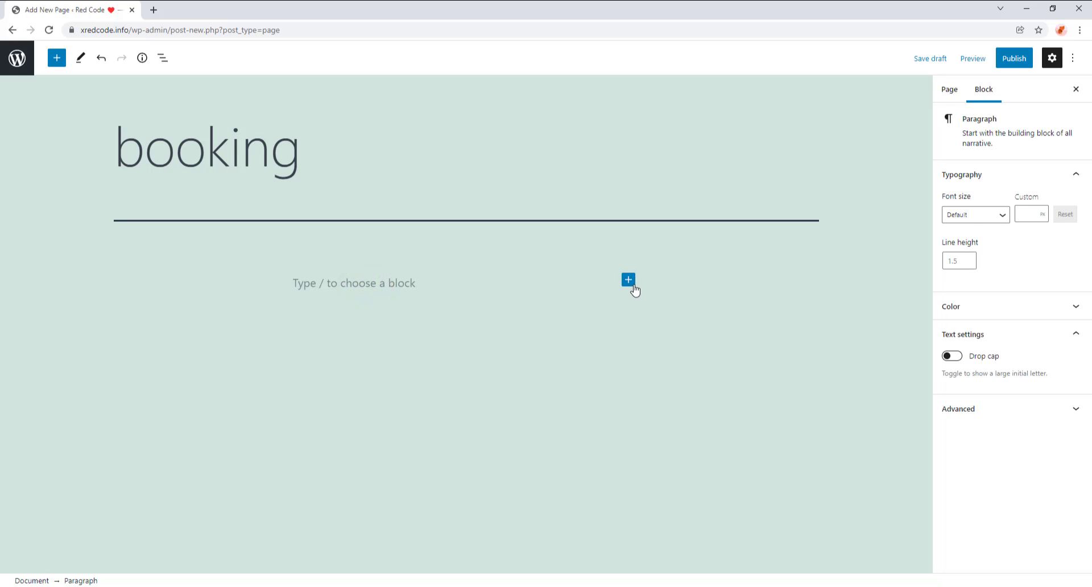
click(630, 287)
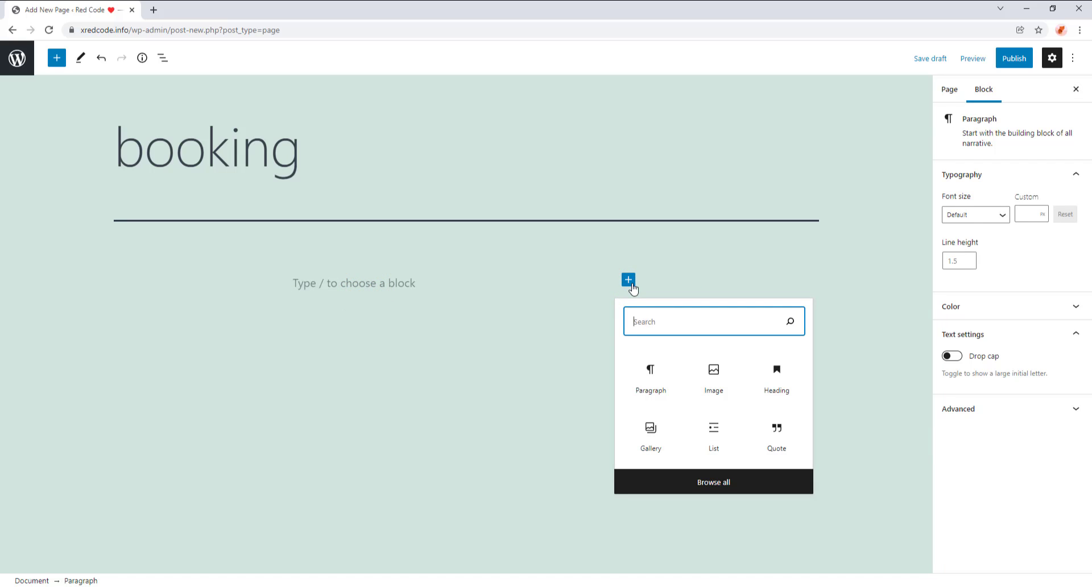
click(758, 487)
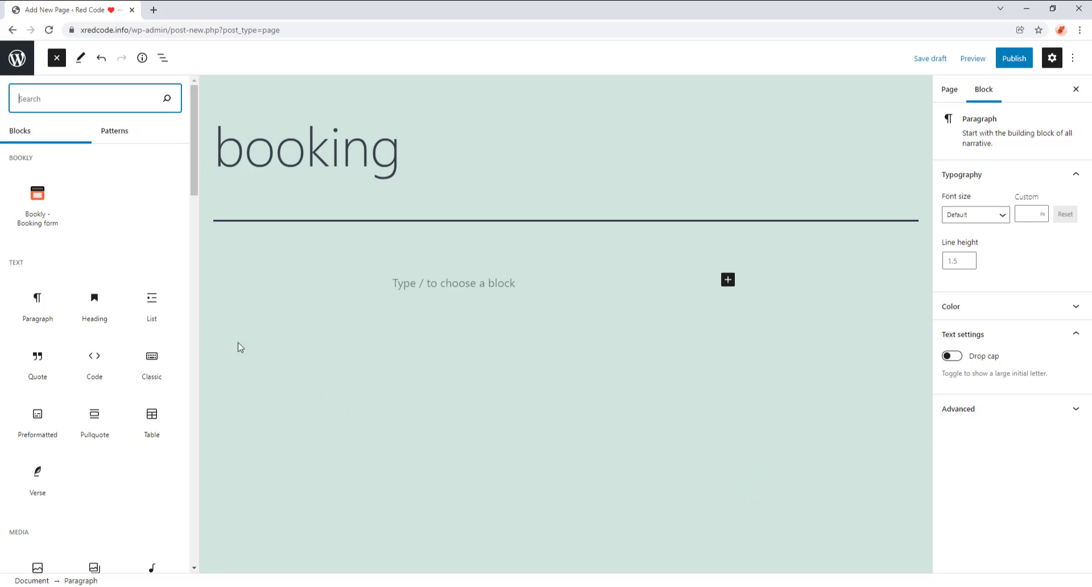
click(36, 229)
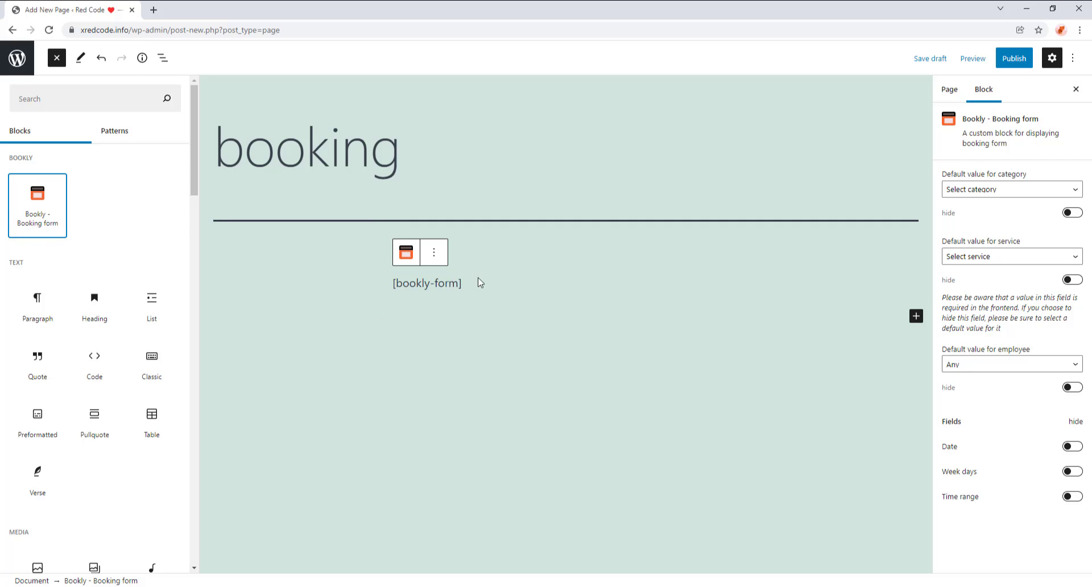
Publish the booking page and view the live page in a new browser tab.
click(1005, 66)
click(976, 58)
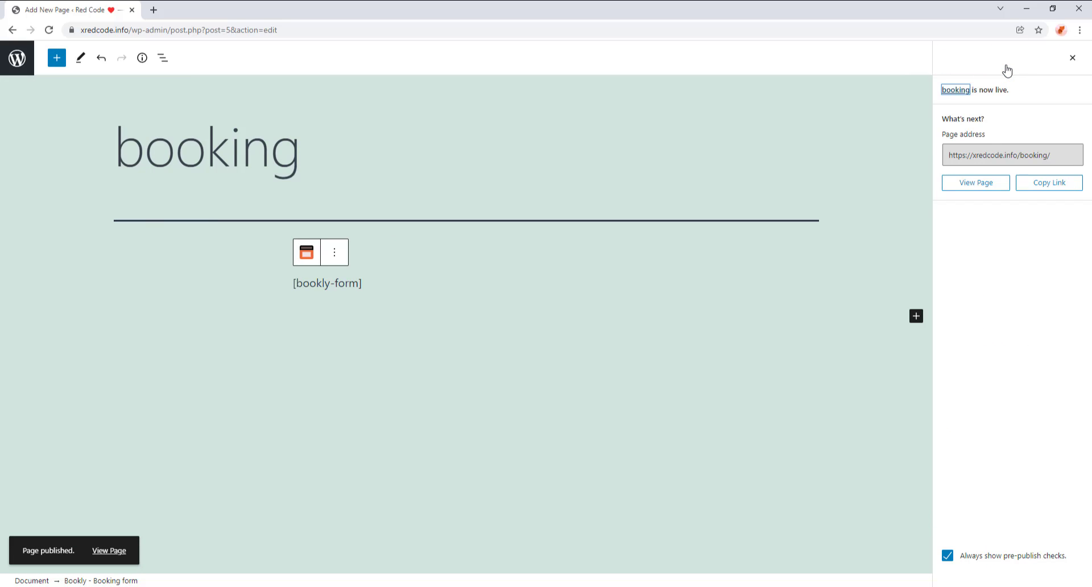
right_click(999, 192)
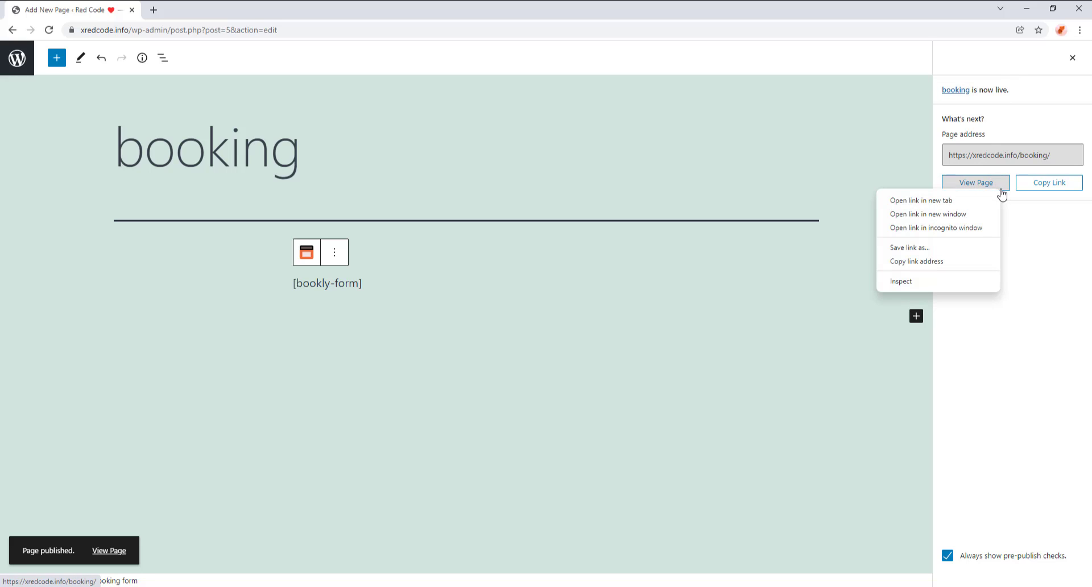
click(975, 198)
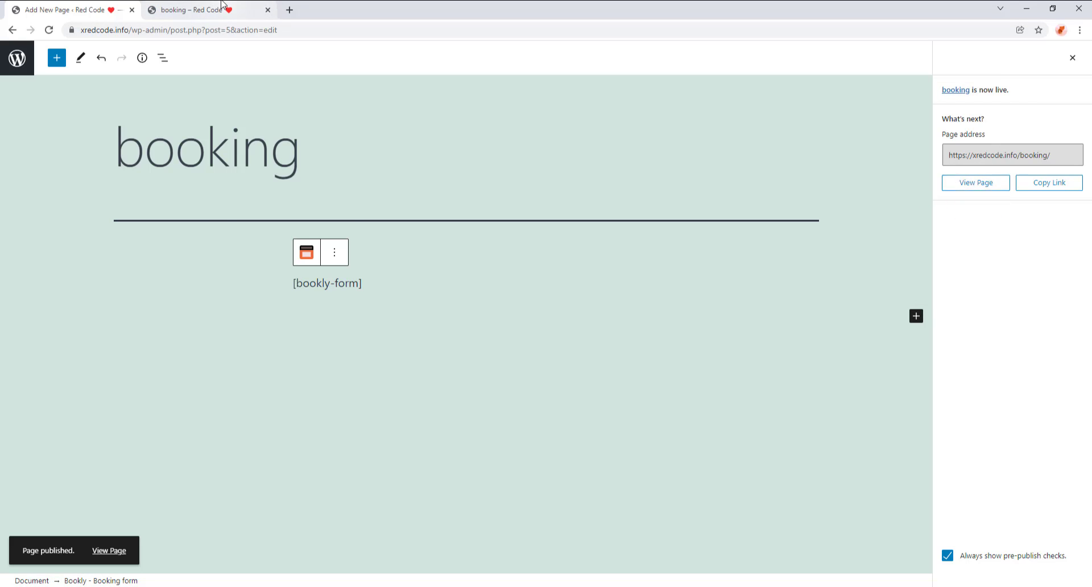
click(219, 10)
scroll(587, 166, down, 4)
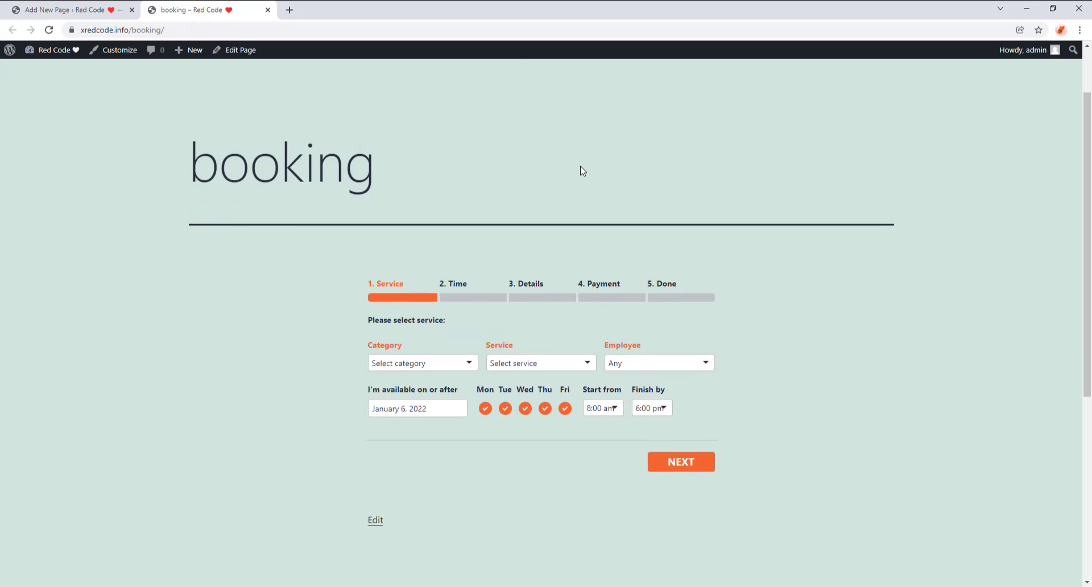
Select the doctor's service and the staff member in the live booking form, and continue to the Time stage.
click(447, 212)
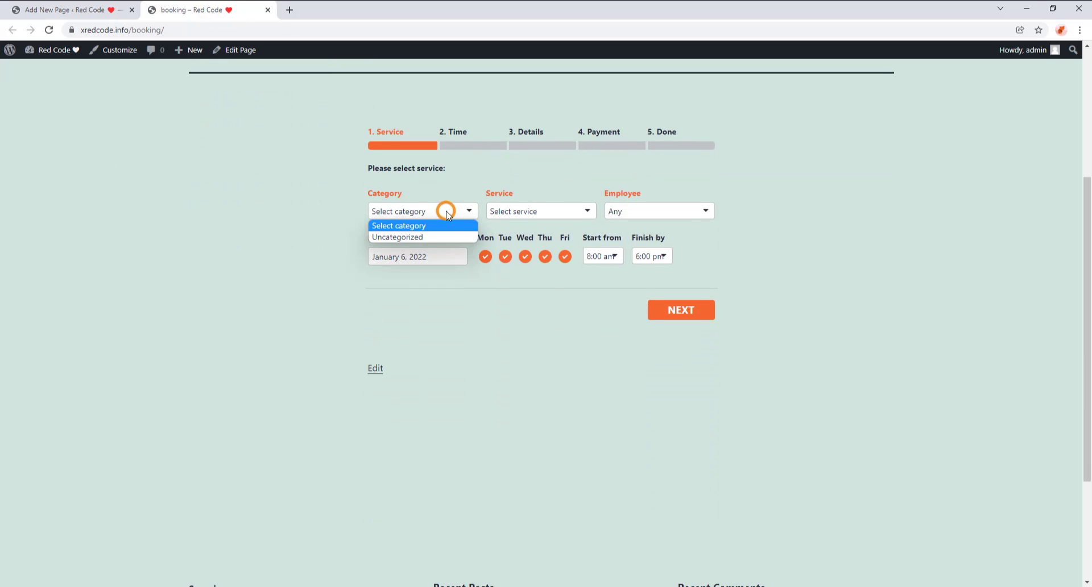
click(534, 211)
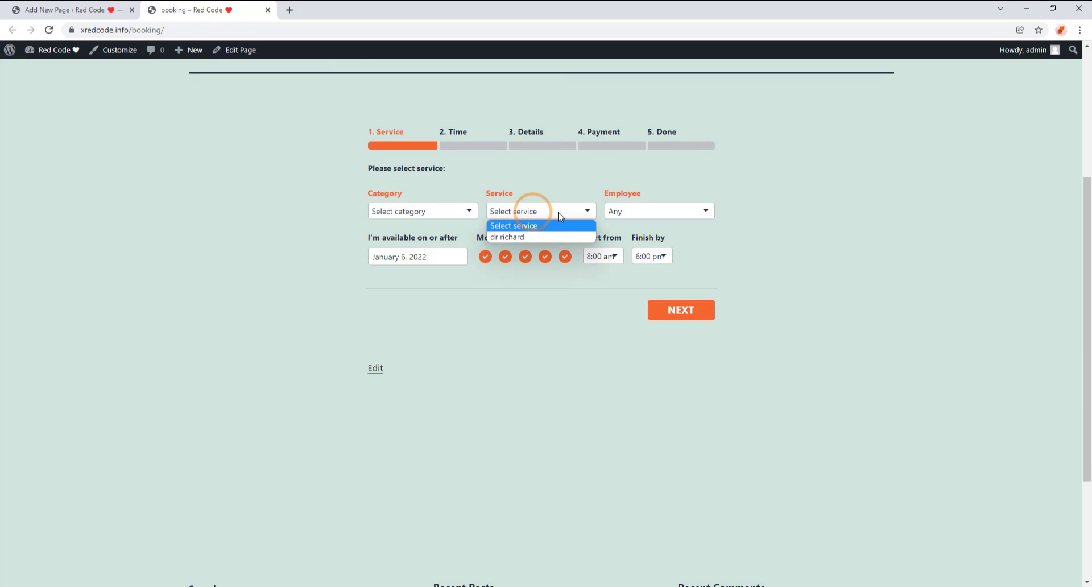
click(540, 236)
click(654, 211)
click(646, 238)
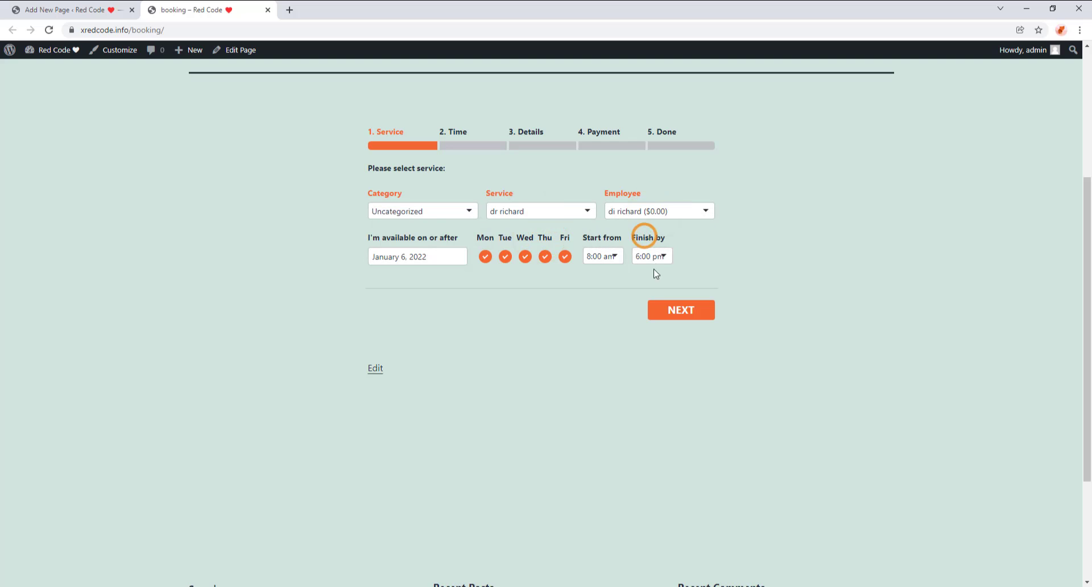
click(659, 322)
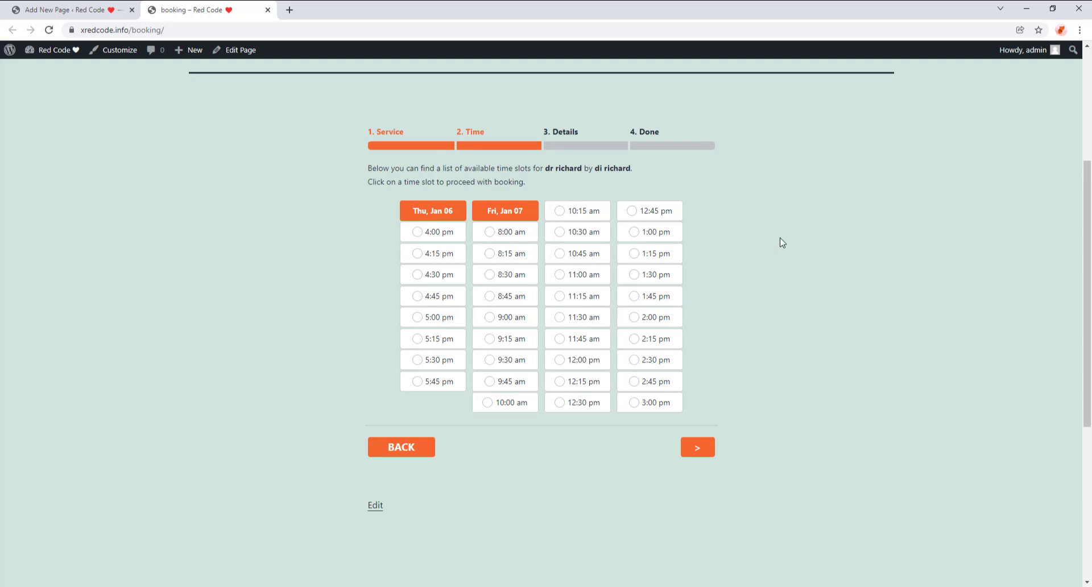
Book the 4:00 pm slot on Thu, Jan 06, submit the customer details, and start the form over.
click(454, 235)
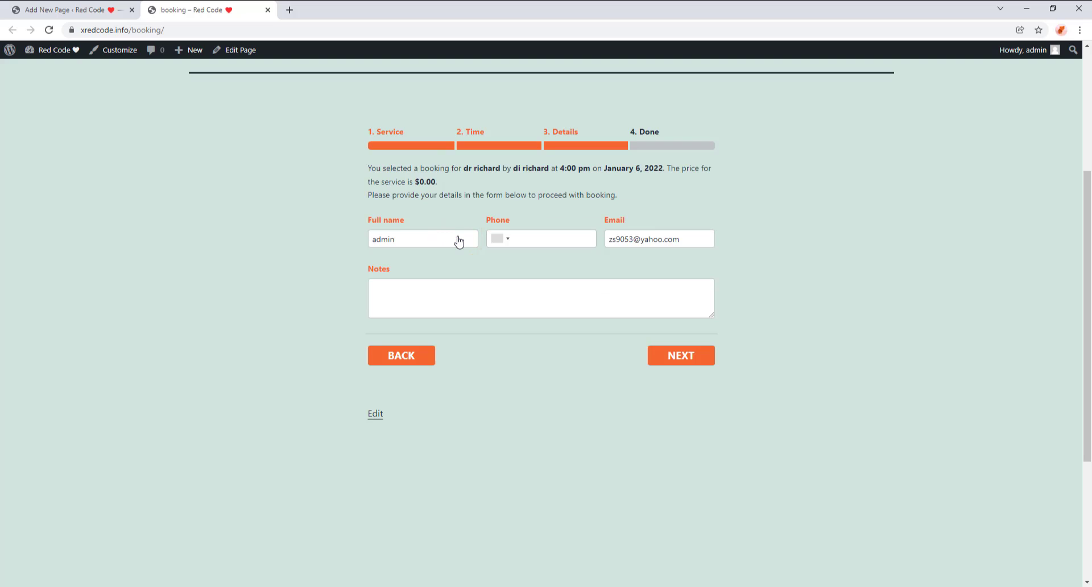
click(534, 236)
click(699, 362)
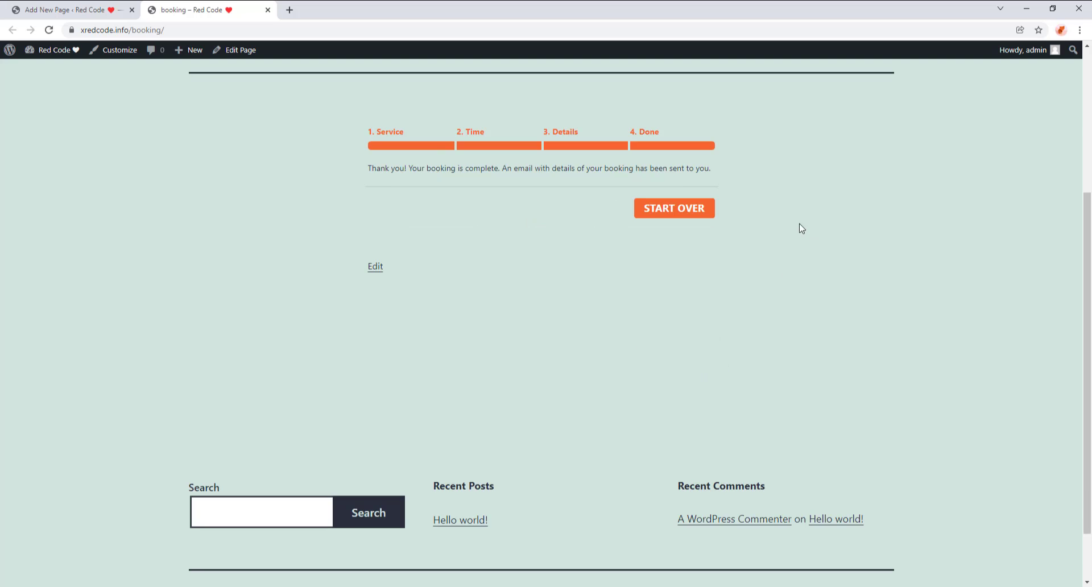
click(678, 214)
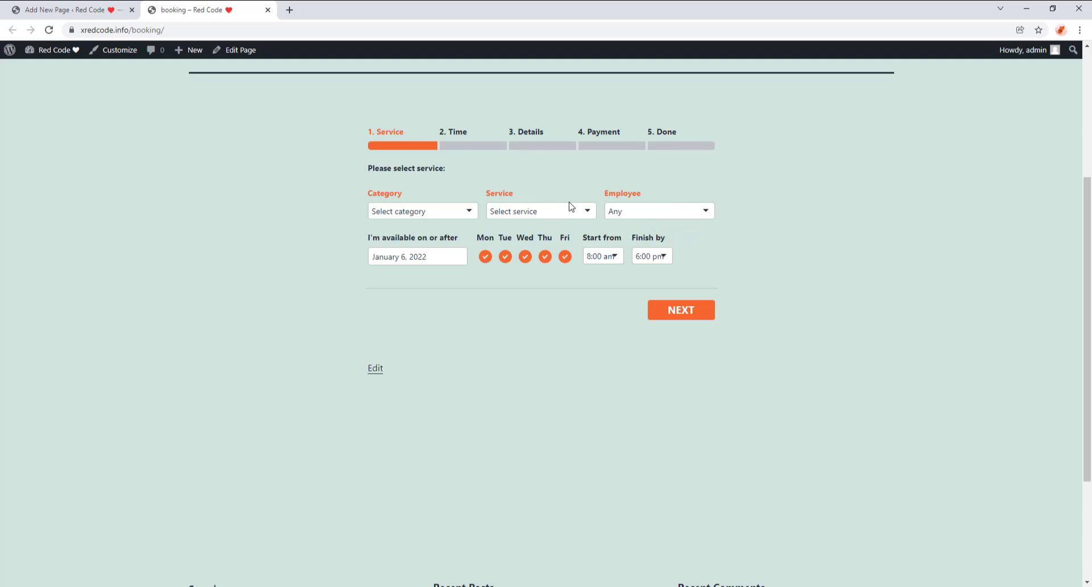
scroll(358, 109, up, 4)
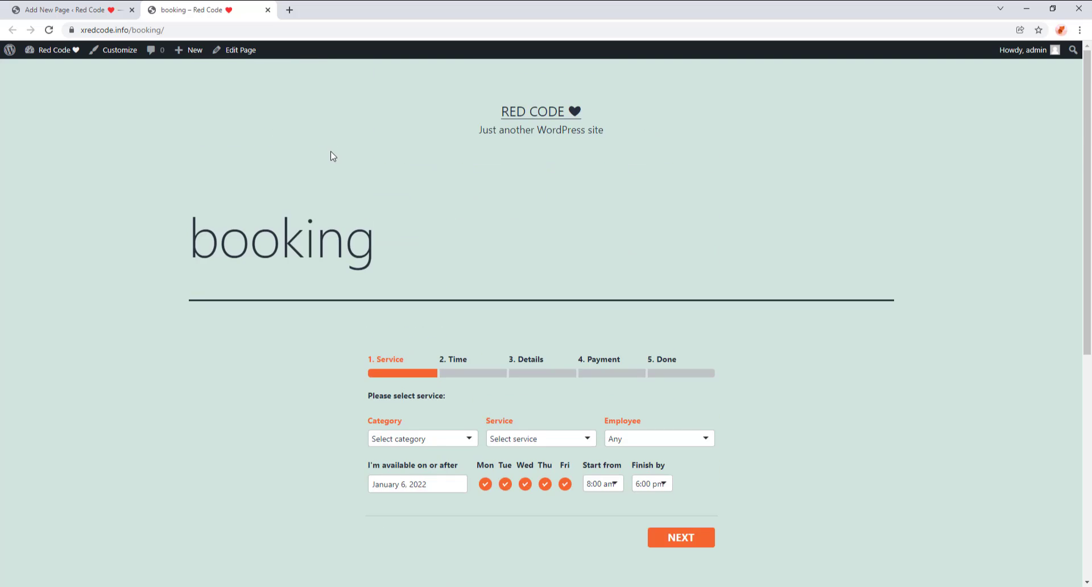
Close the live booking page, leave the page editor, and view the site's homepage in a new browser tab.
click(267, 10)
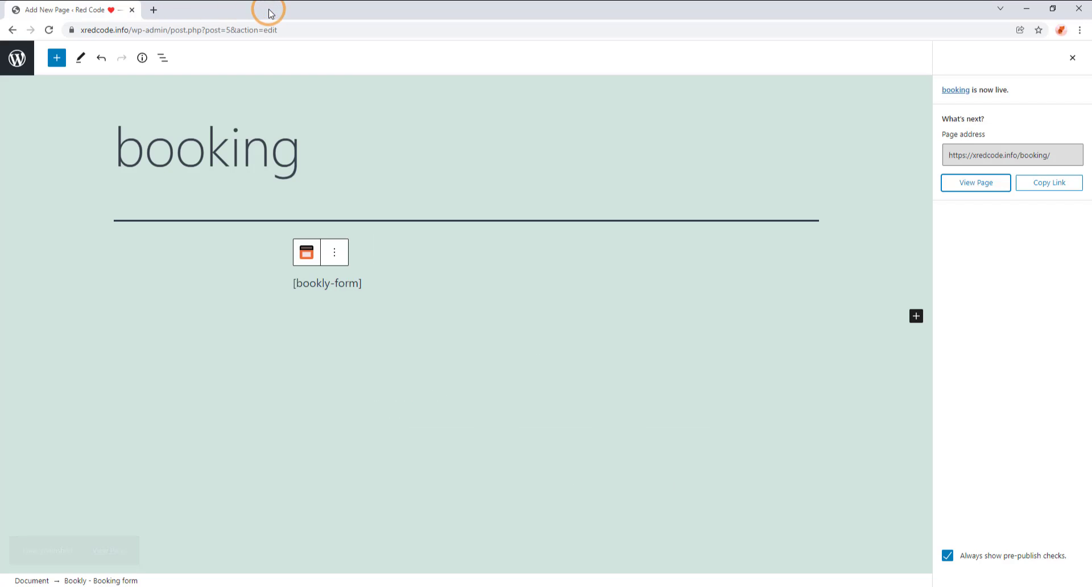
click(23, 62)
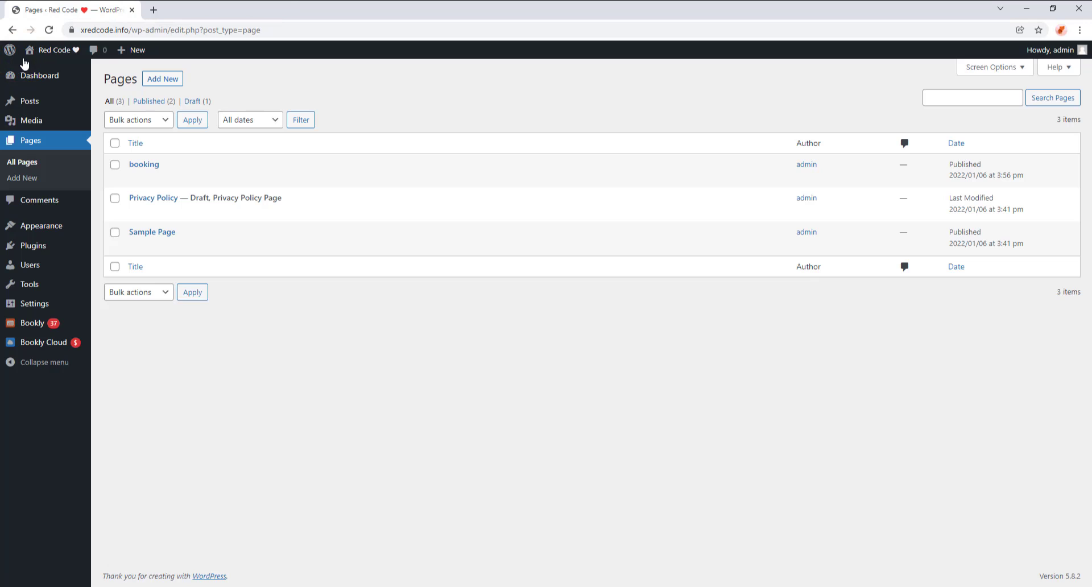
right_click(75, 69)
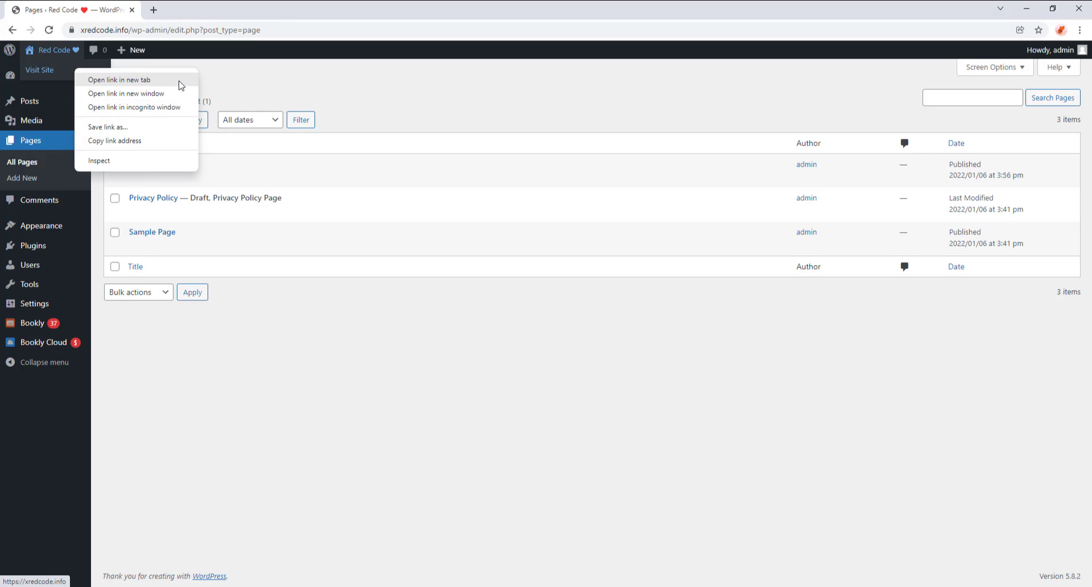
click(119, 79)
click(212, 9)
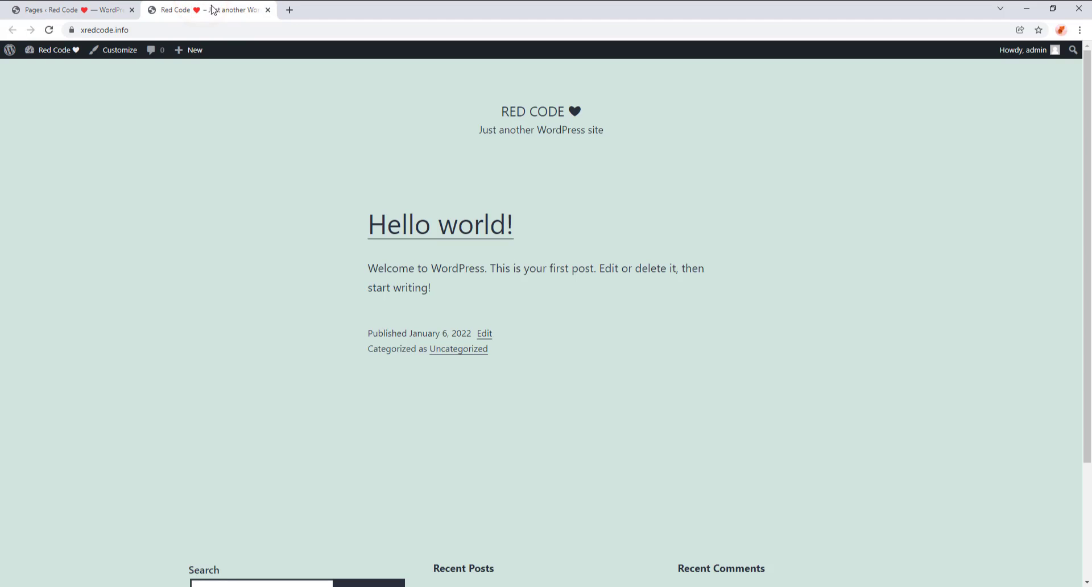
Set the site's homepage to the static page "booking" in the Reading settings and save the changes.
click(74, 6)
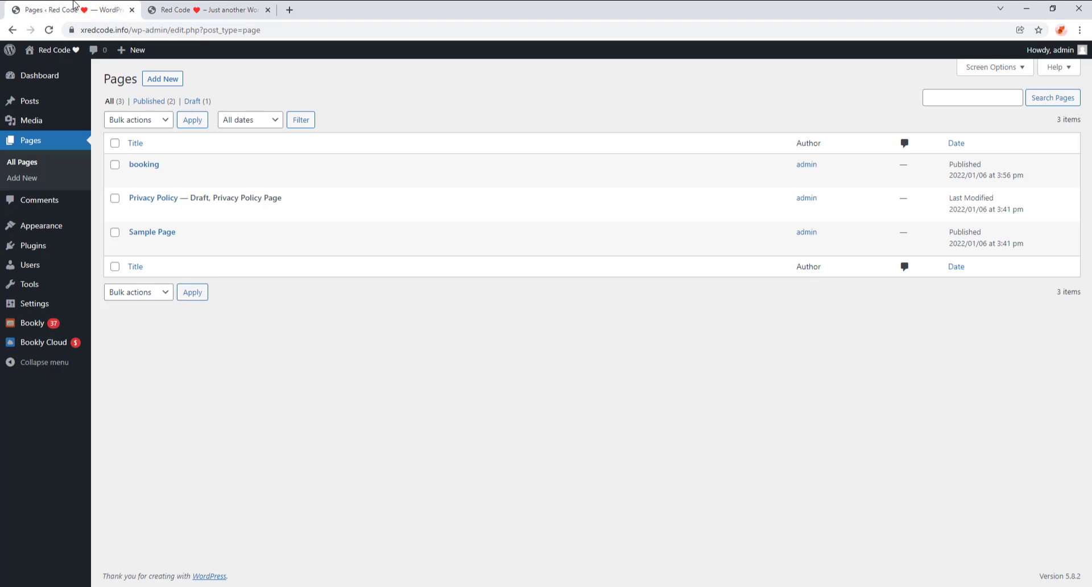
mouse_move(83, 311)
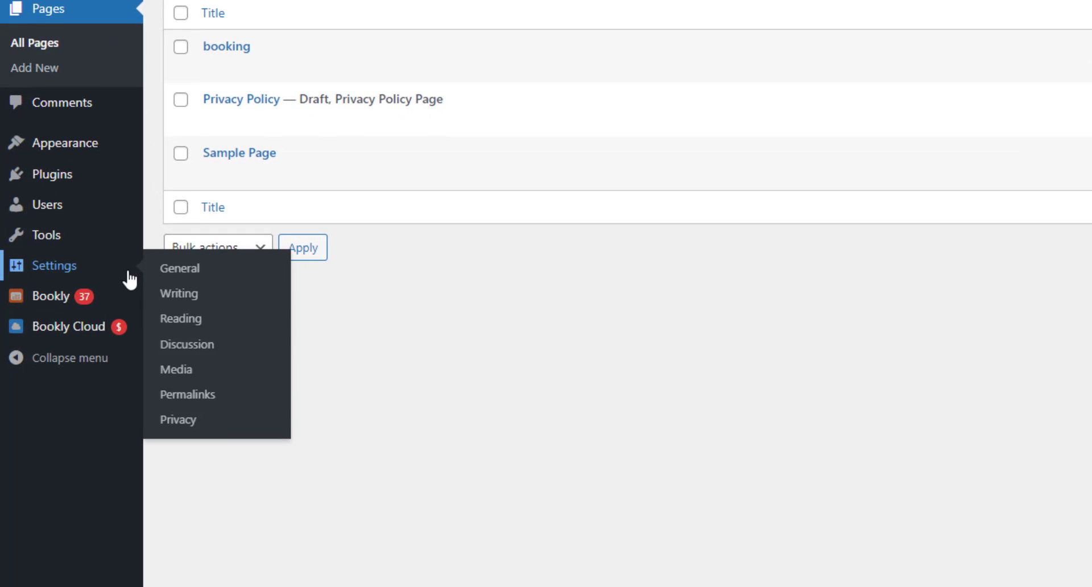
click(240, 326)
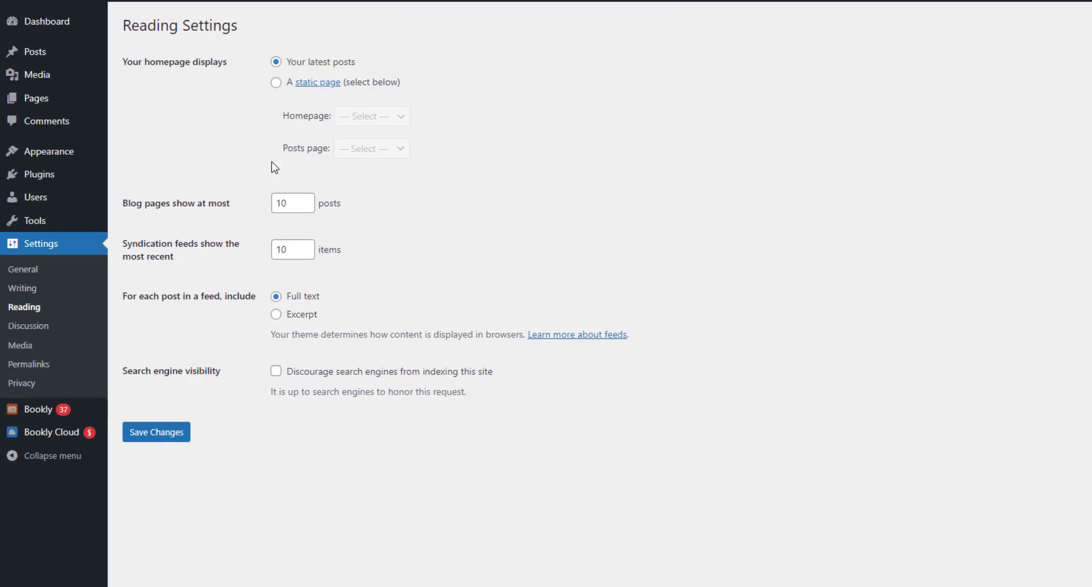
click(275, 82)
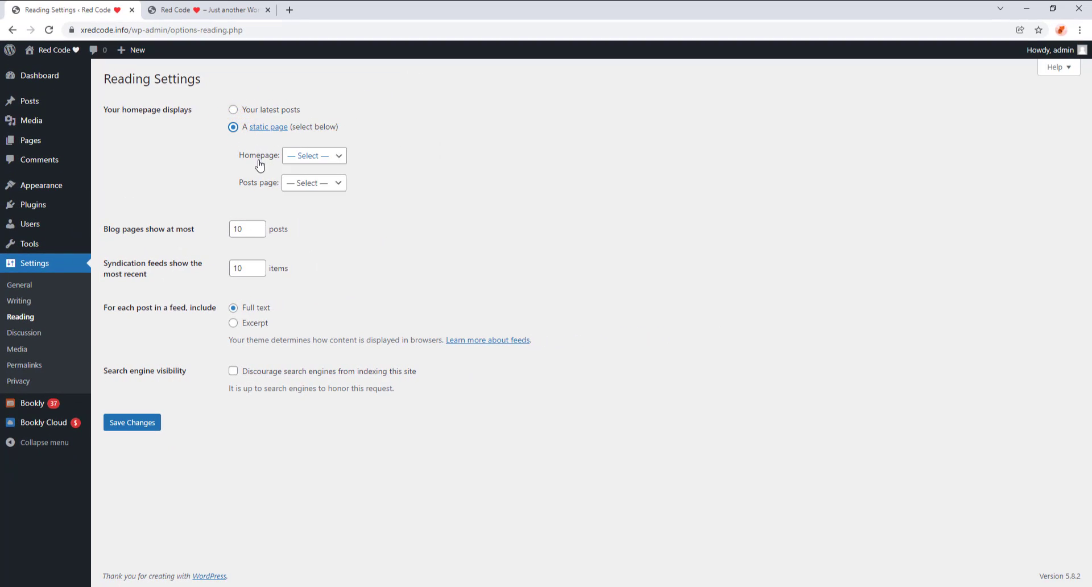
click(313, 162)
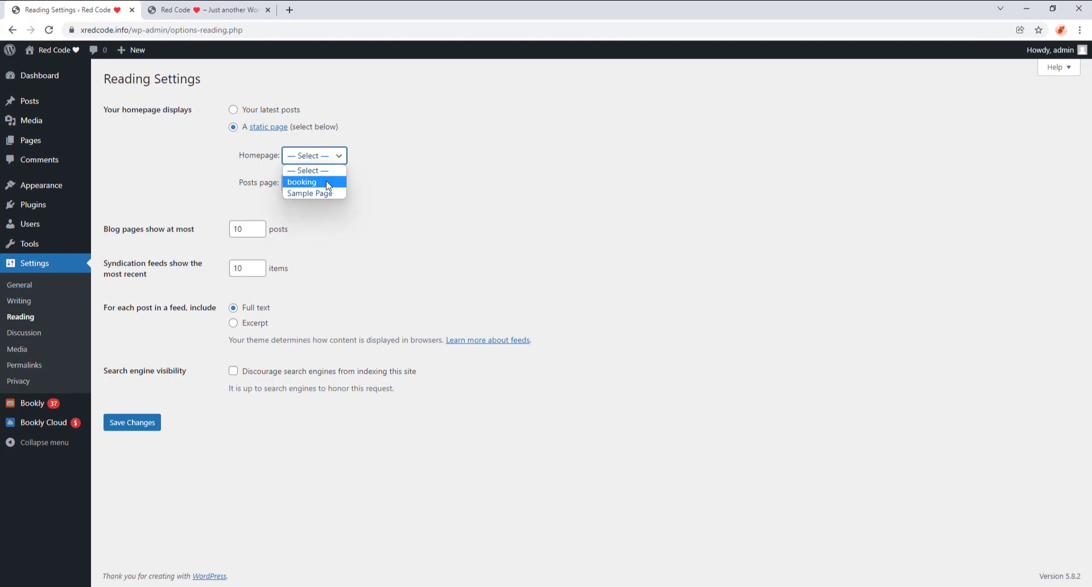
click(317, 181)
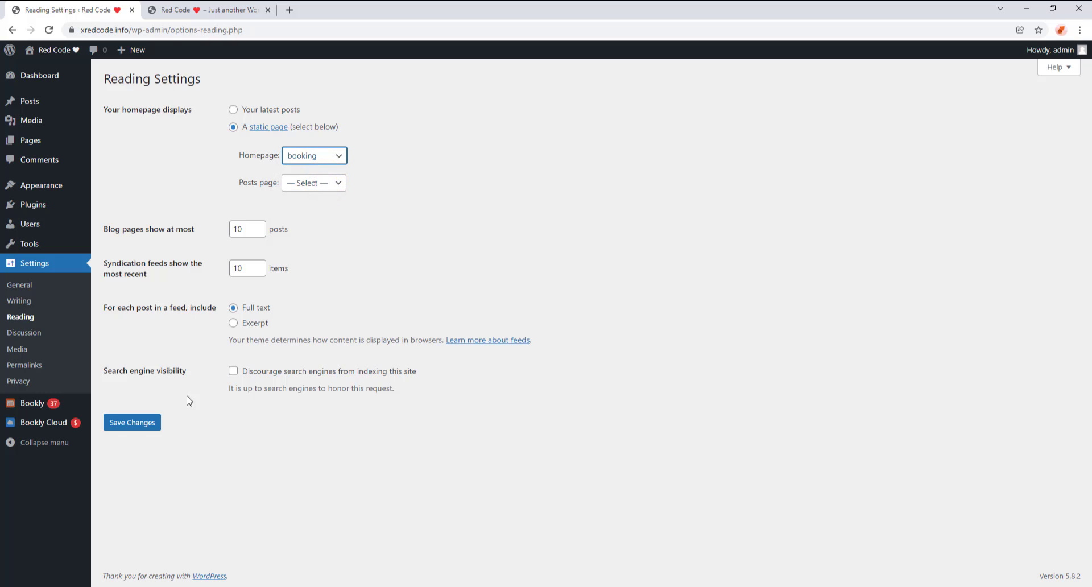
click(155, 431)
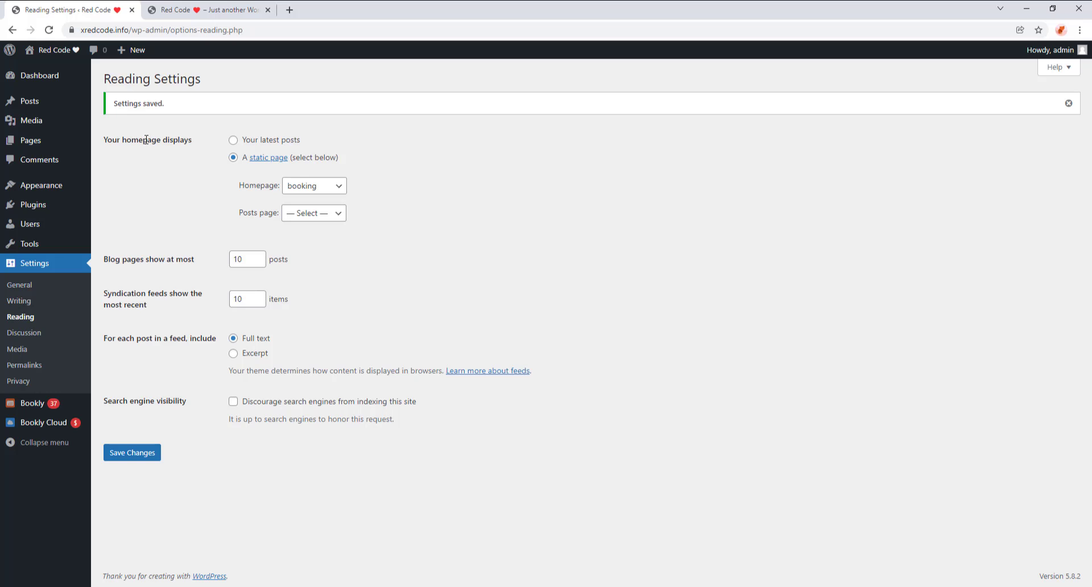
Reload the site's open homepage to check for the booking form, and close its browser tab.
click(171, 10)
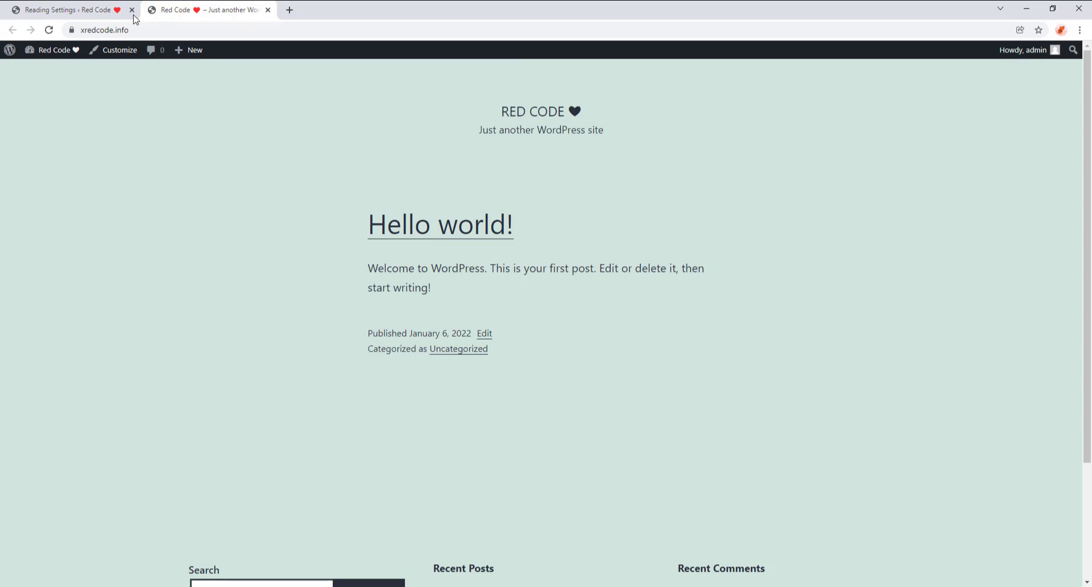
click(47, 30)
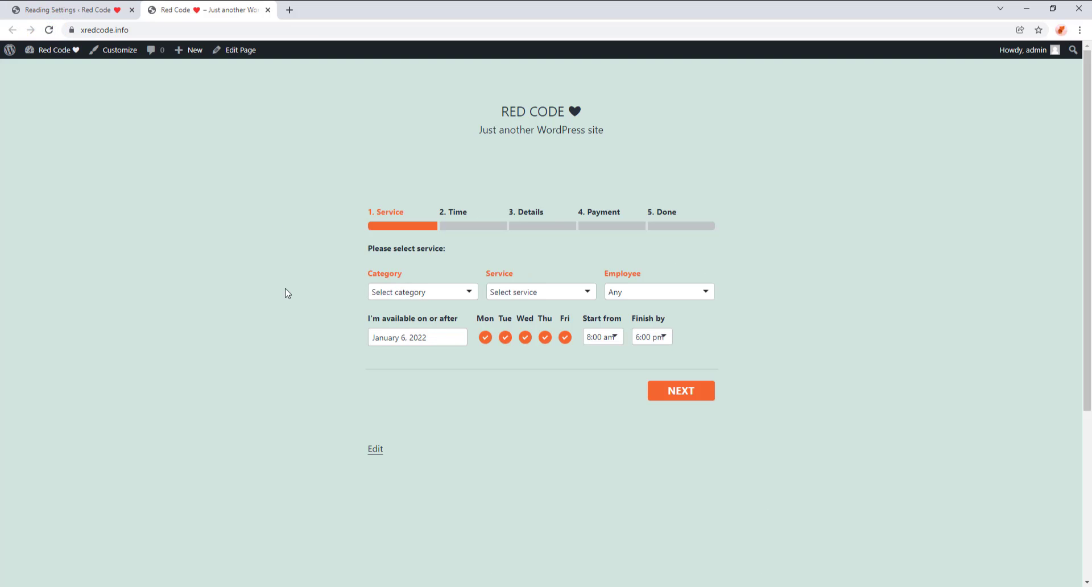
click(267, 9)
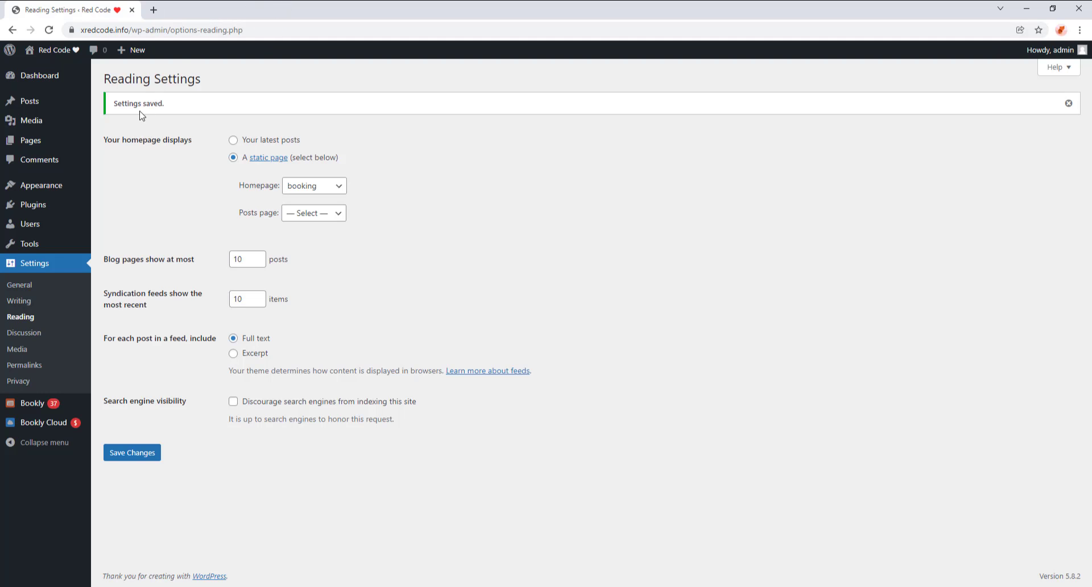
Search the WordPress theme directory for "astra", and install and activate the Astra theme.
mouse_move(75, 190)
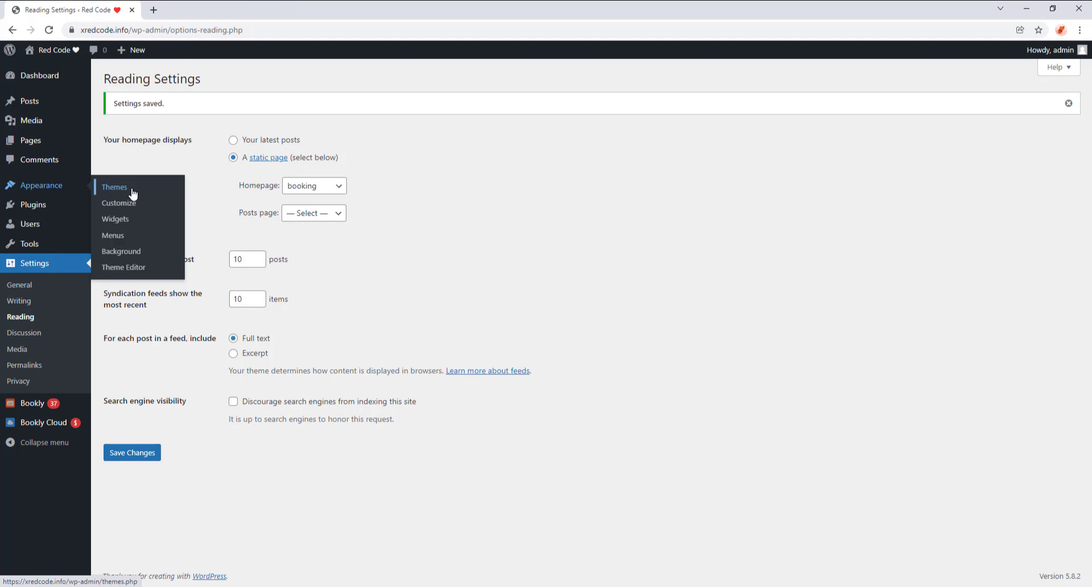
click(166, 191)
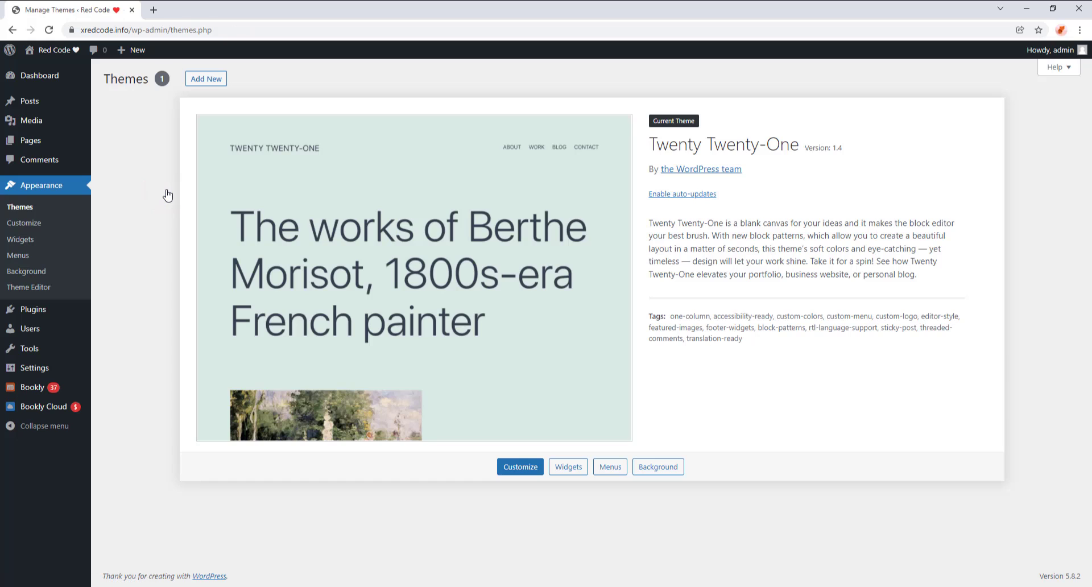
click(219, 83)
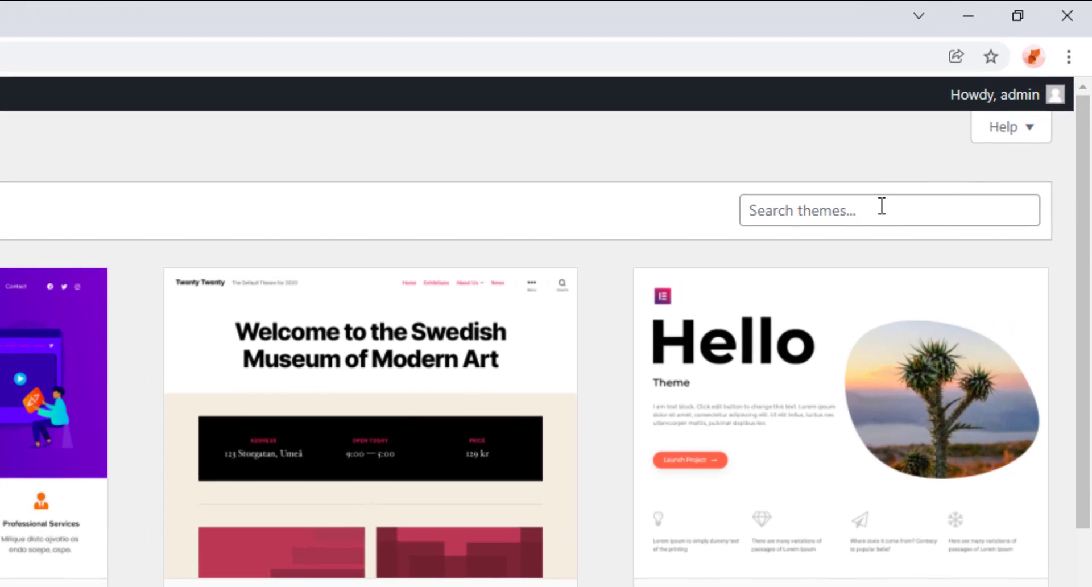
click(881, 205)
text(ast)
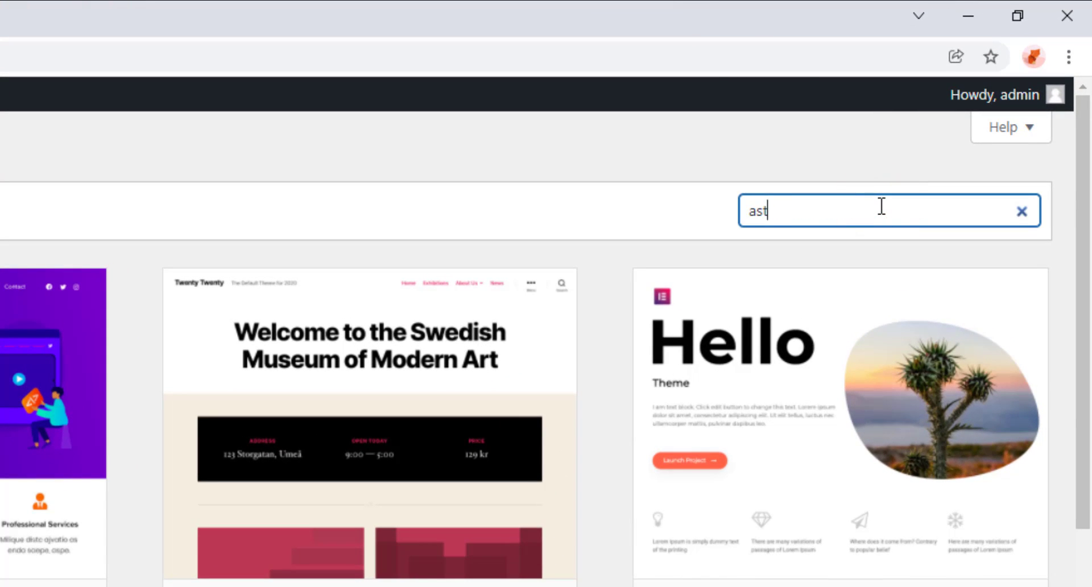
text(ra)
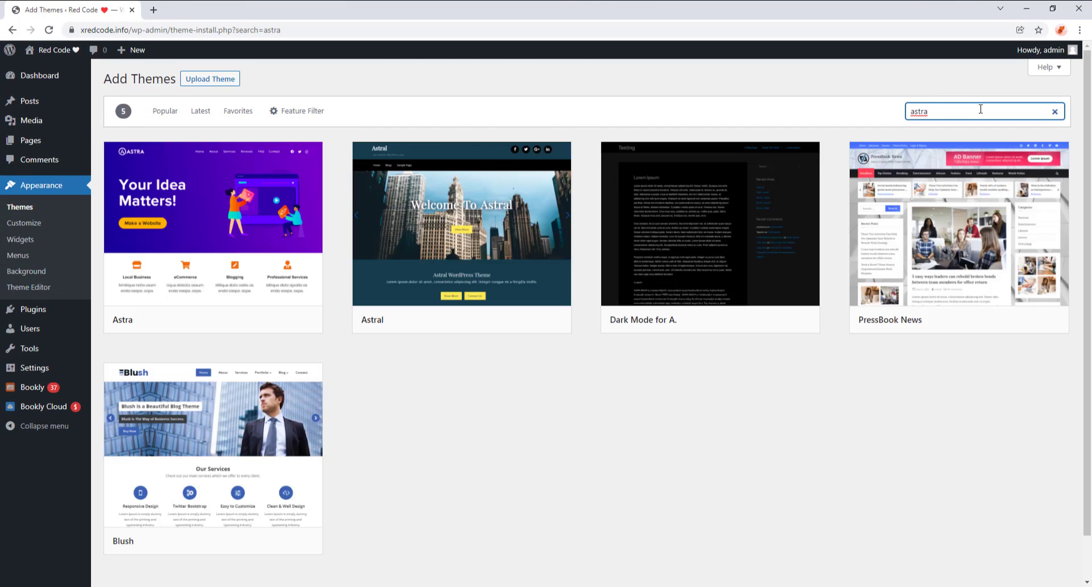
mouse_move(290, 323)
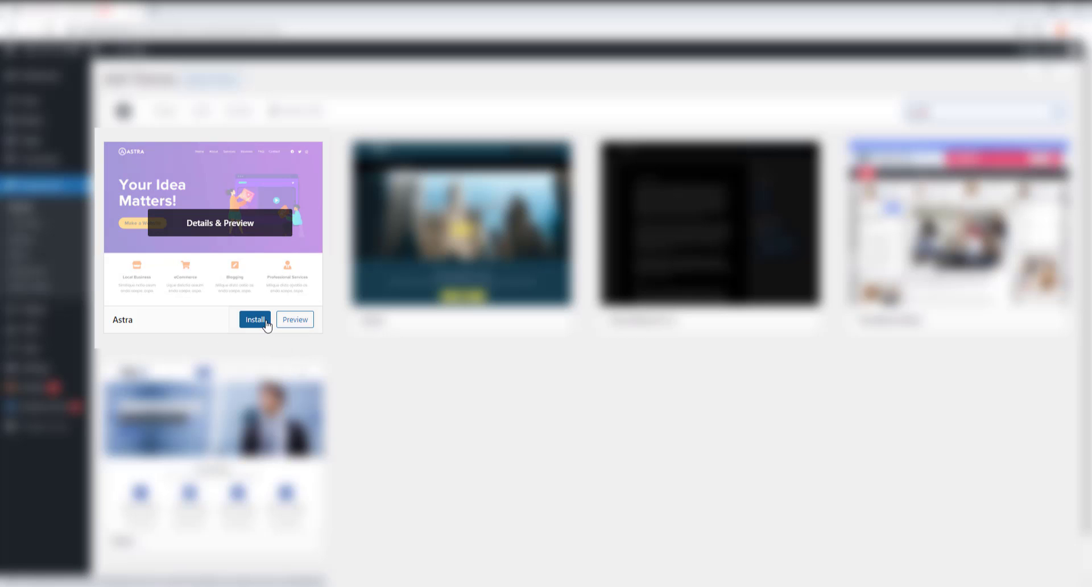
click(266, 323)
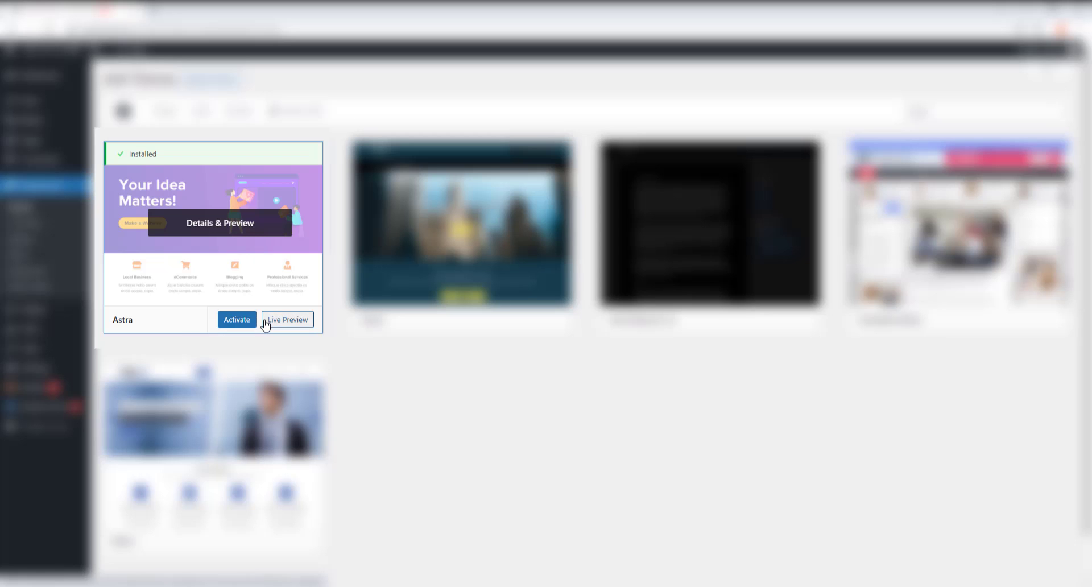
click(254, 321)
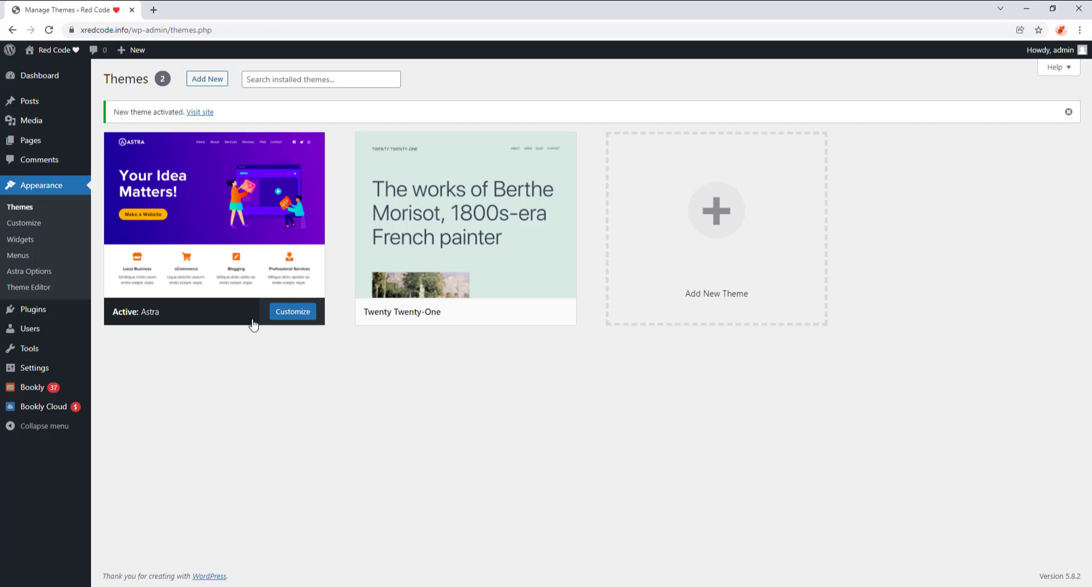
View the site's homepage in a new browser tab to check it with the Astra theme, and close that tab.
mouse_move(64, 52)
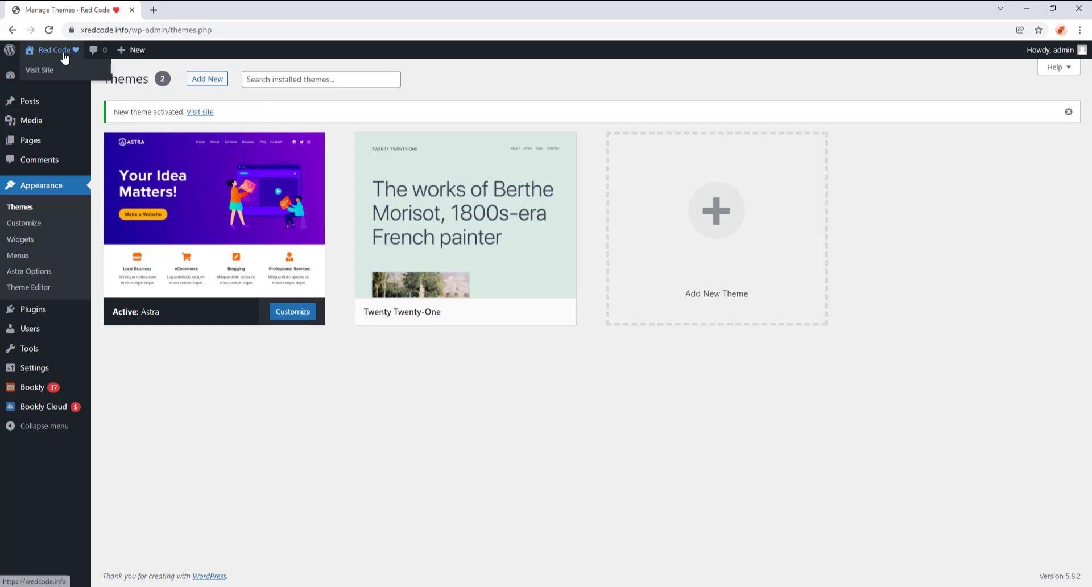
right_click(92, 72)
click(136, 81)
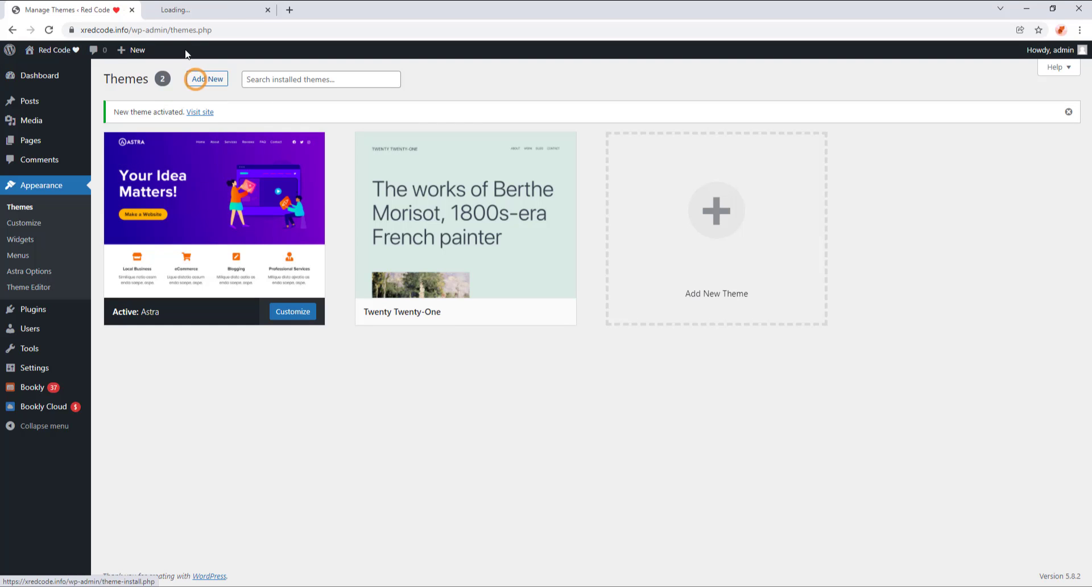
click(213, 13)
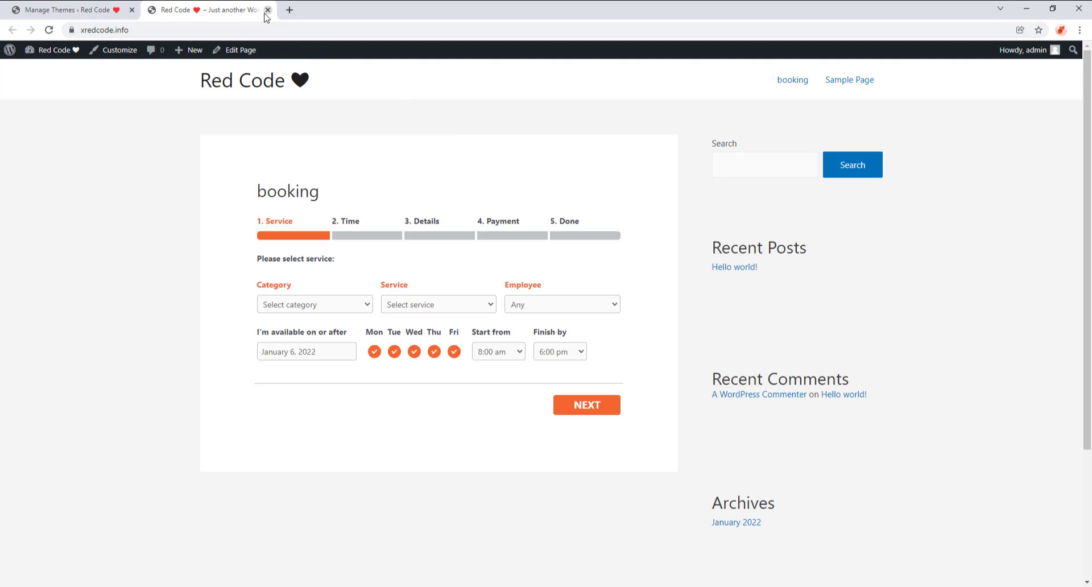
click(267, 10)
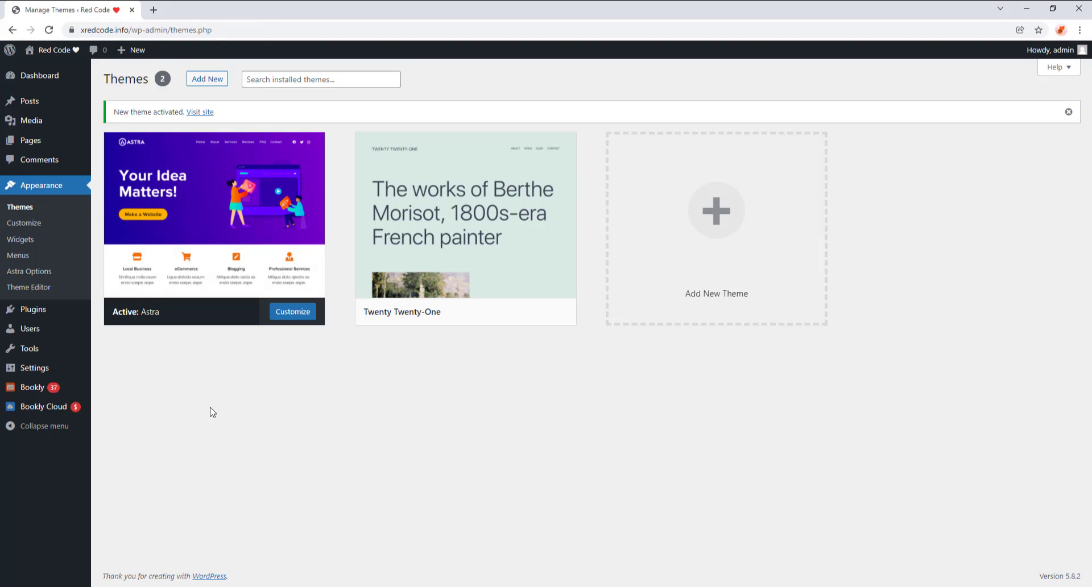
Find the Elementor Website Builder plugin in the plugin directory, and install and activate it.
mouse_move(80, 316)
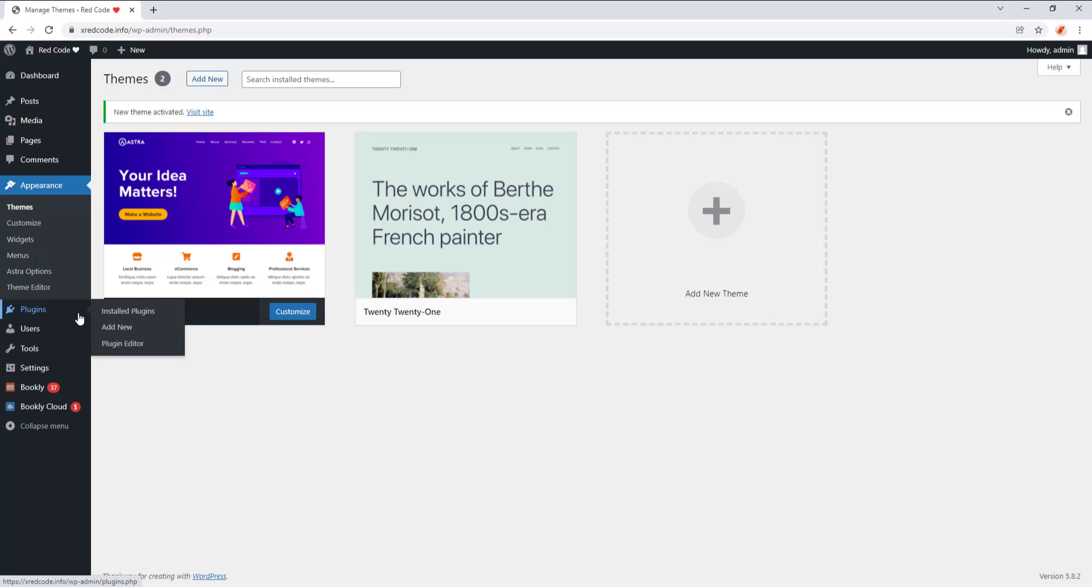
click(153, 332)
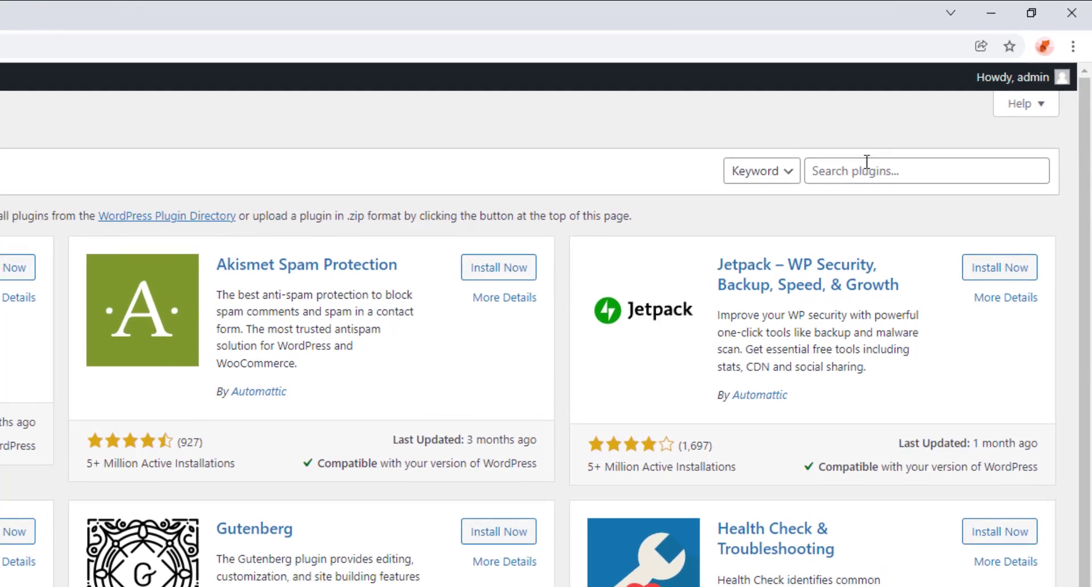
click(971, 109)
text(e)
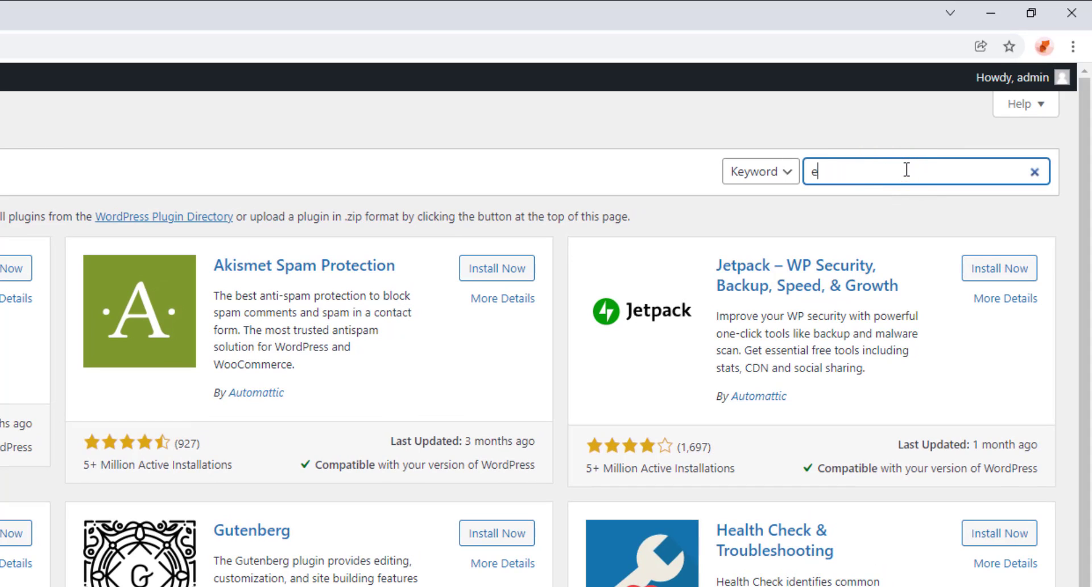
text(lemen)
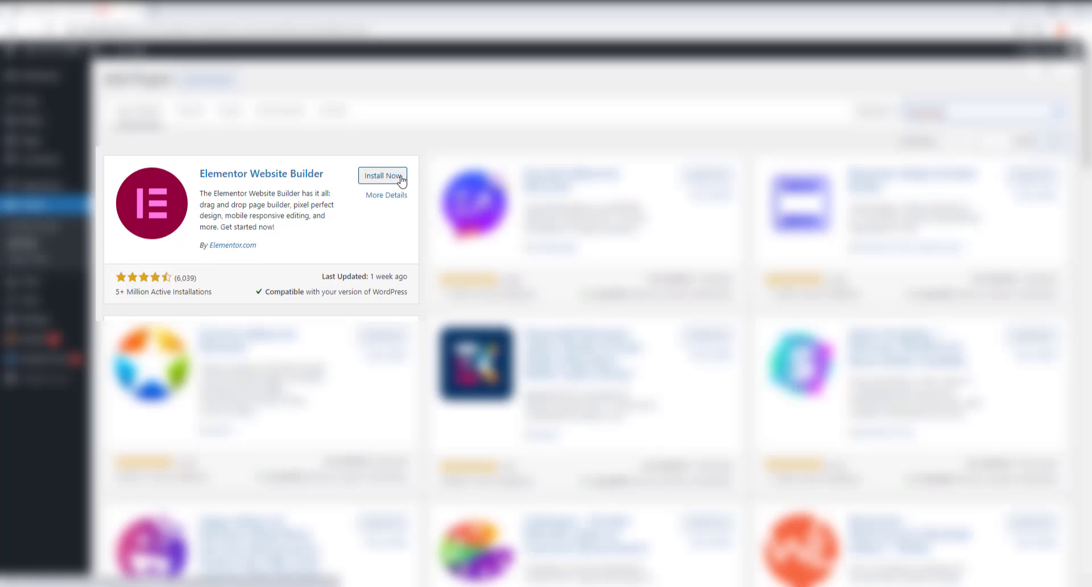
click(400, 178)
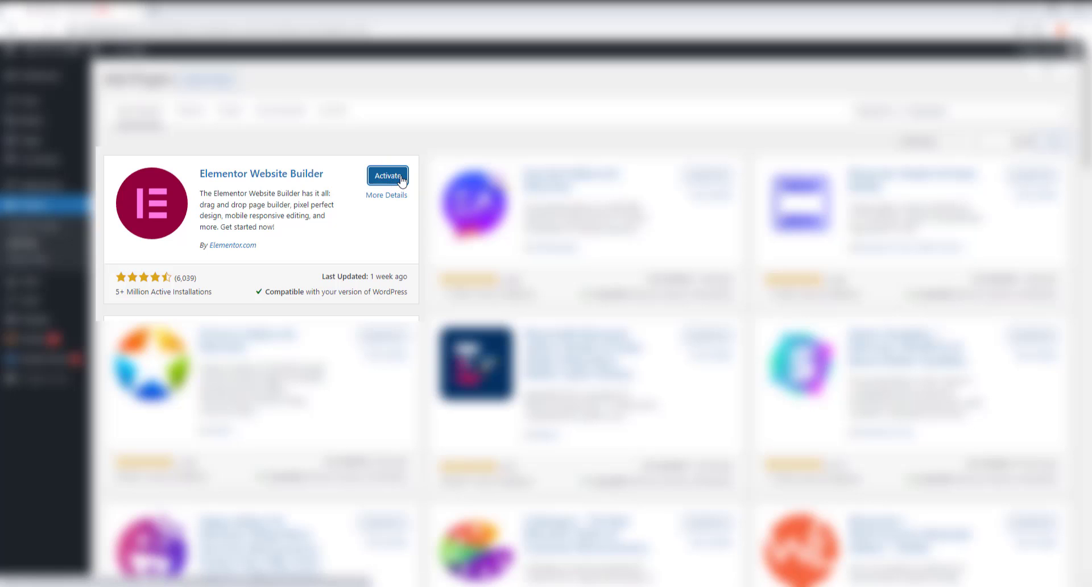
click(401, 179)
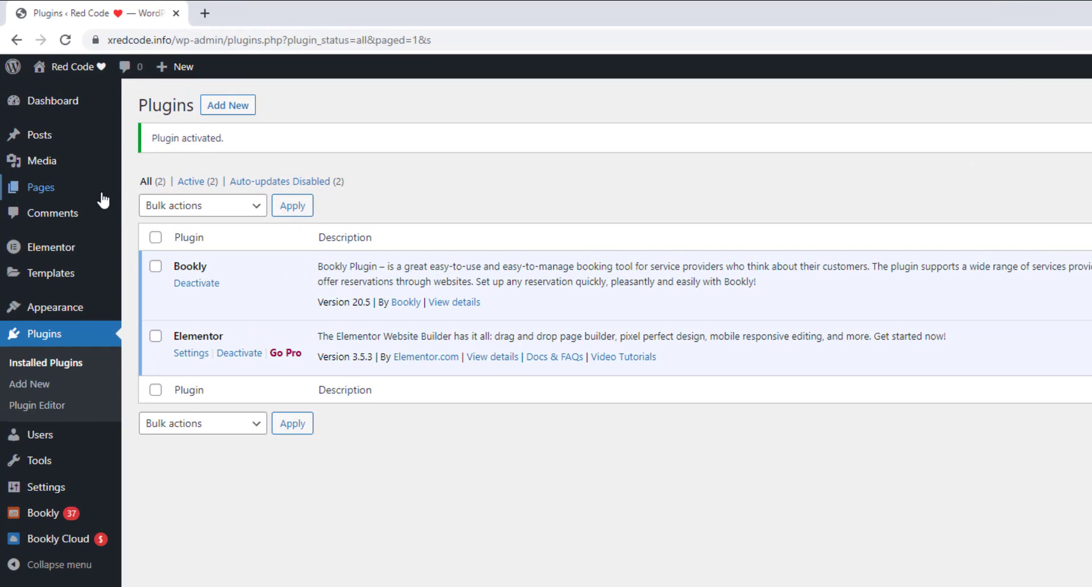
View the live "booking" page from the list of all pages in a new browser tab, and open it for editing.
mouse_move(75, 150)
click(194, 195)
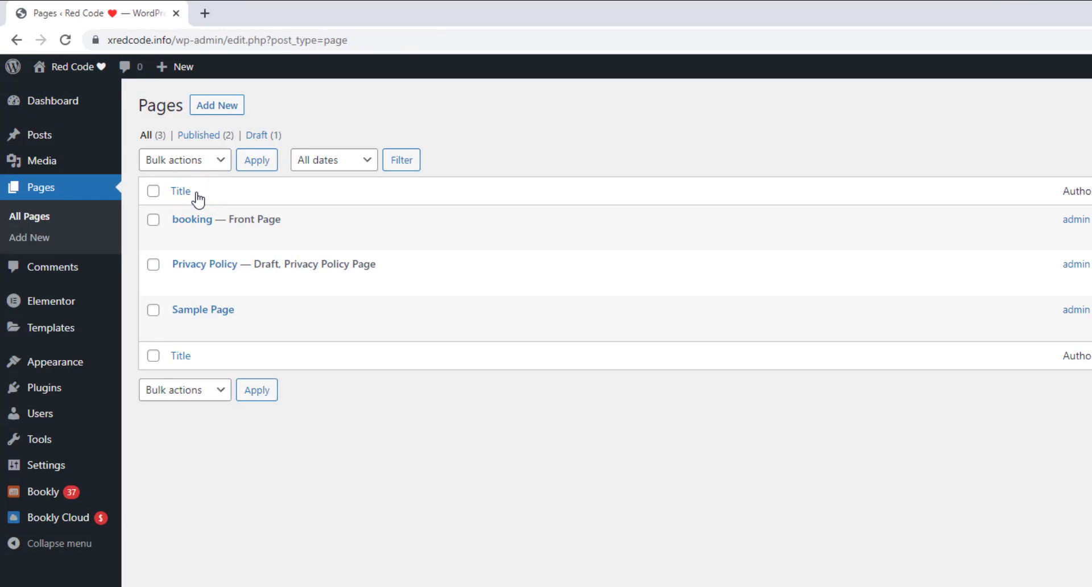
mouse_move(188, 240)
right_click(288, 241)
click(407, 255)
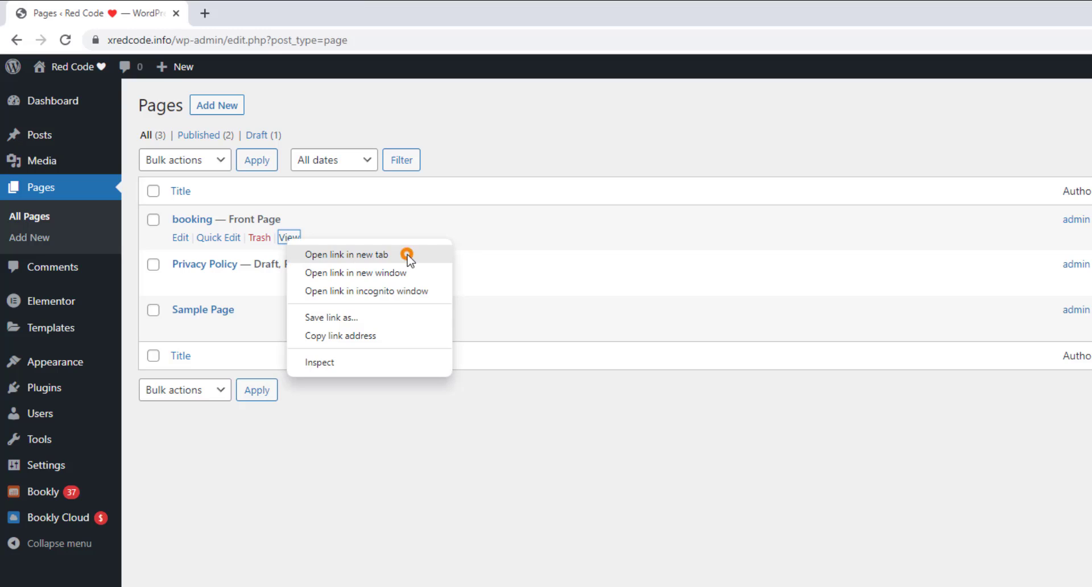
click(278, 15)
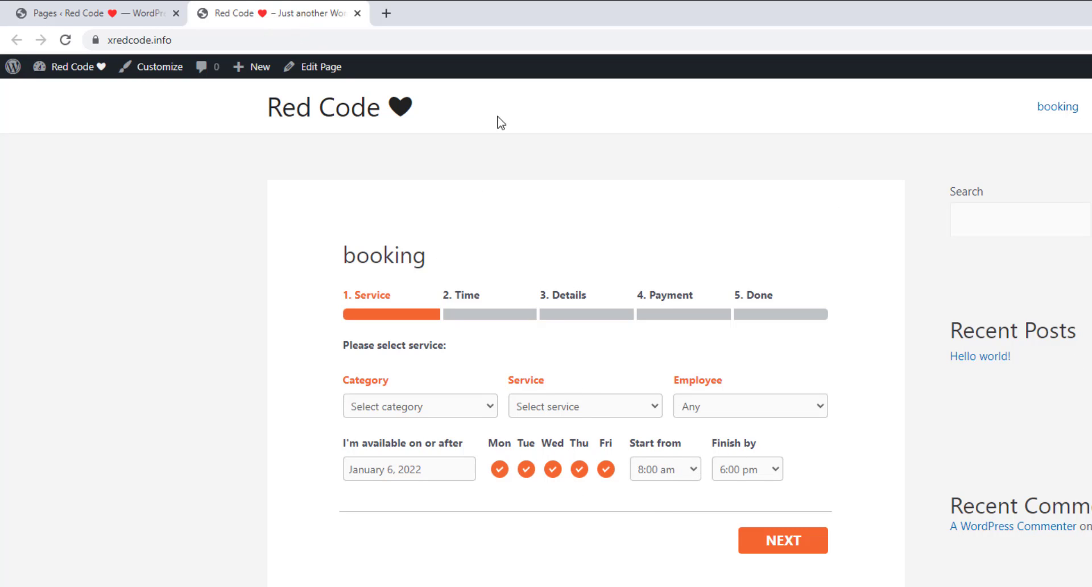
click(314, 74)
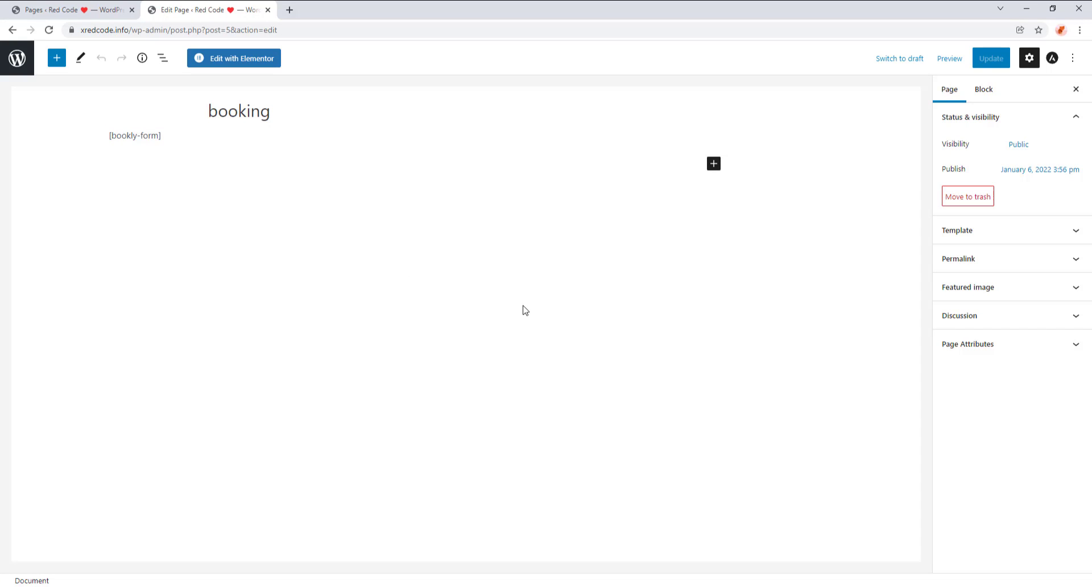
Set the booking page's template to Elementor Canvas and update the page.
click(1040, 233)
click(1042, 254)
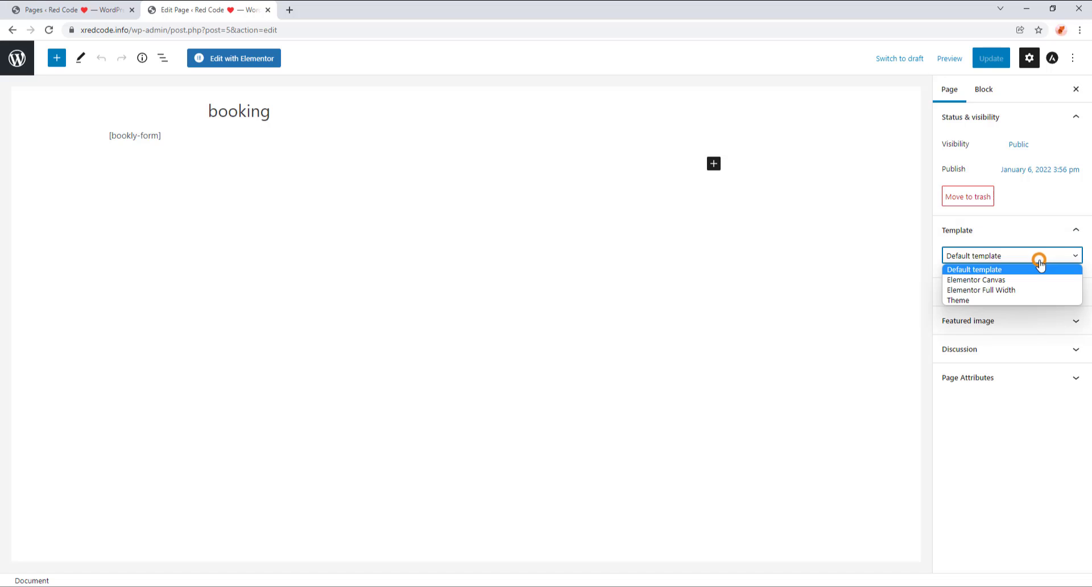
click(1016, 283)
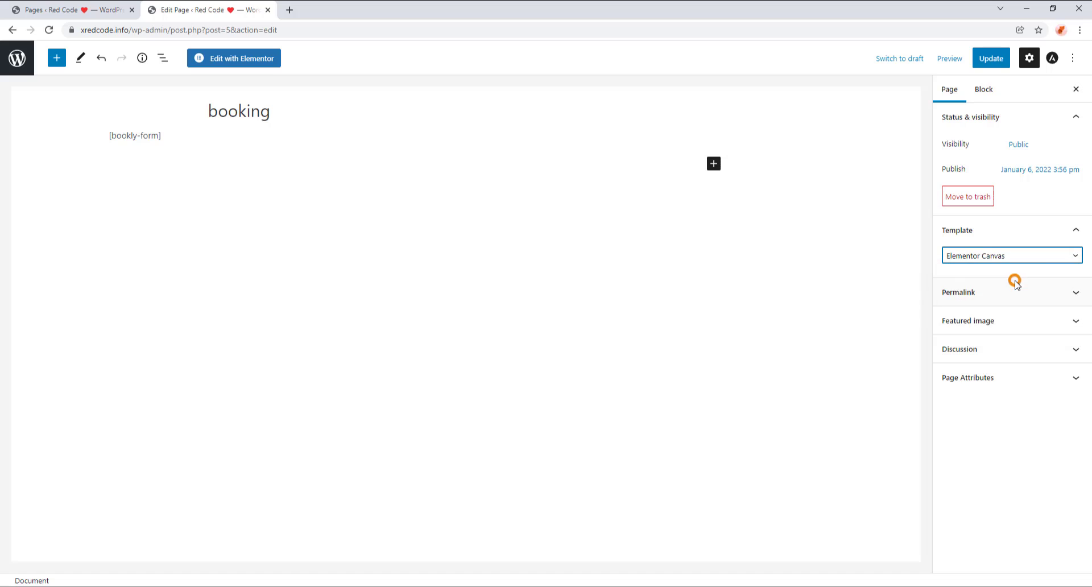
click(1005, 63)
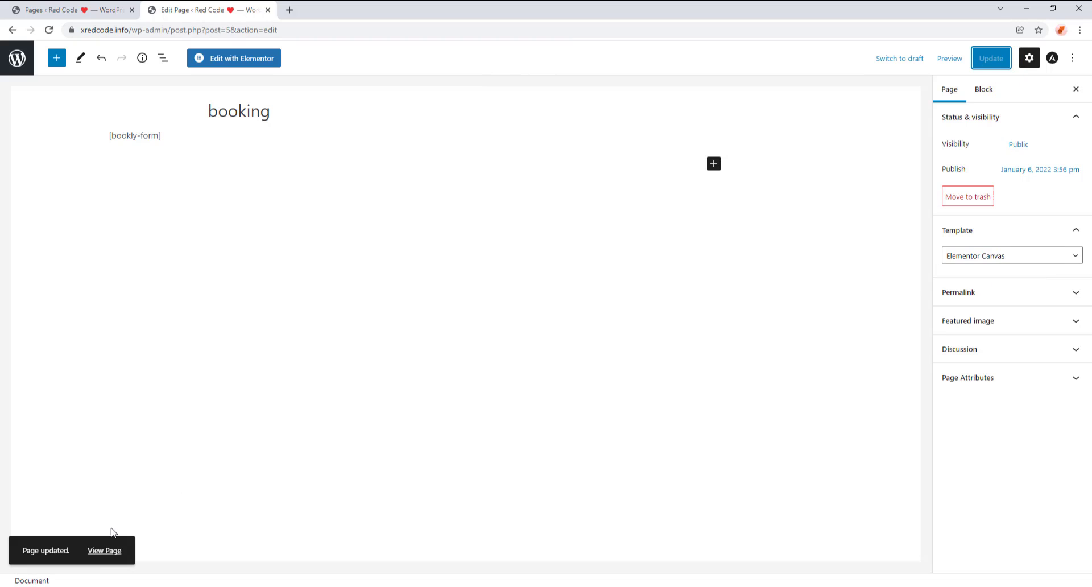
View the updated booking page in a new browser tab to check its template layout.
right_click(101, 551)
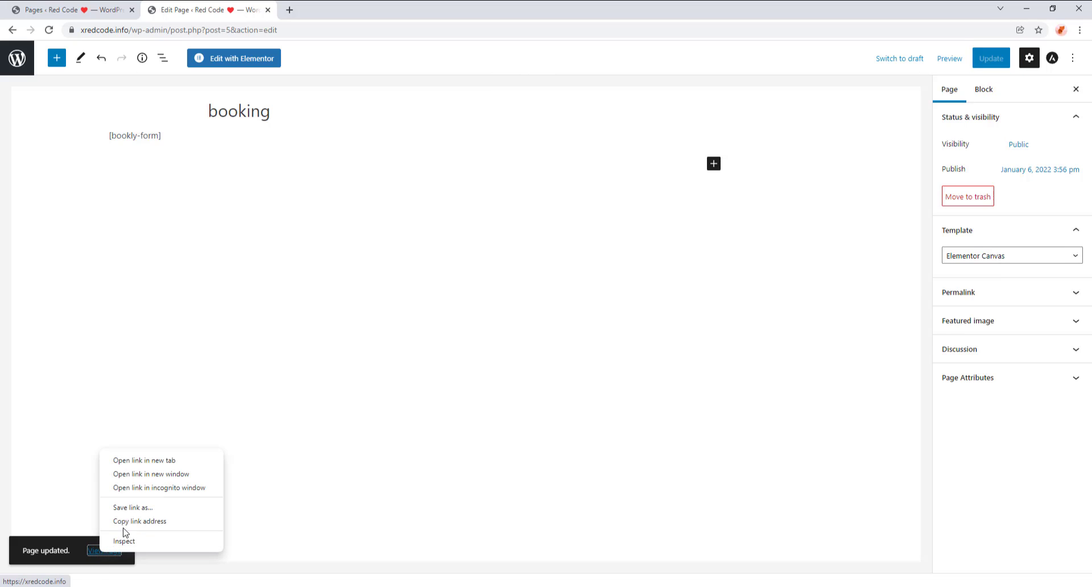
click(202, 461)
click(370, 5)
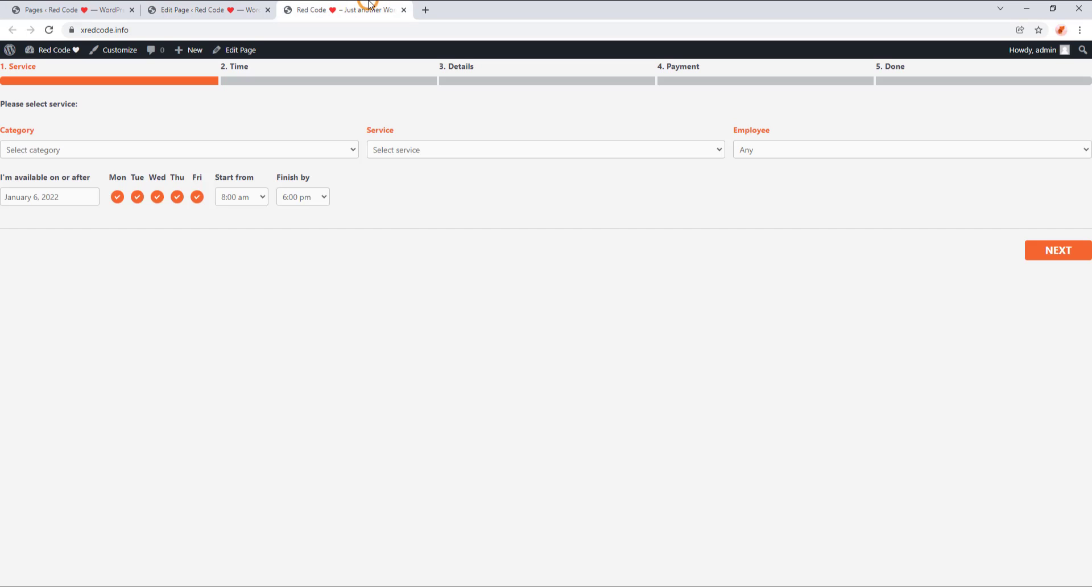
Return to the booking page's editor, set its template to Elementor Full Width, and update the page.
click(206, 7)
click(1001, 255)
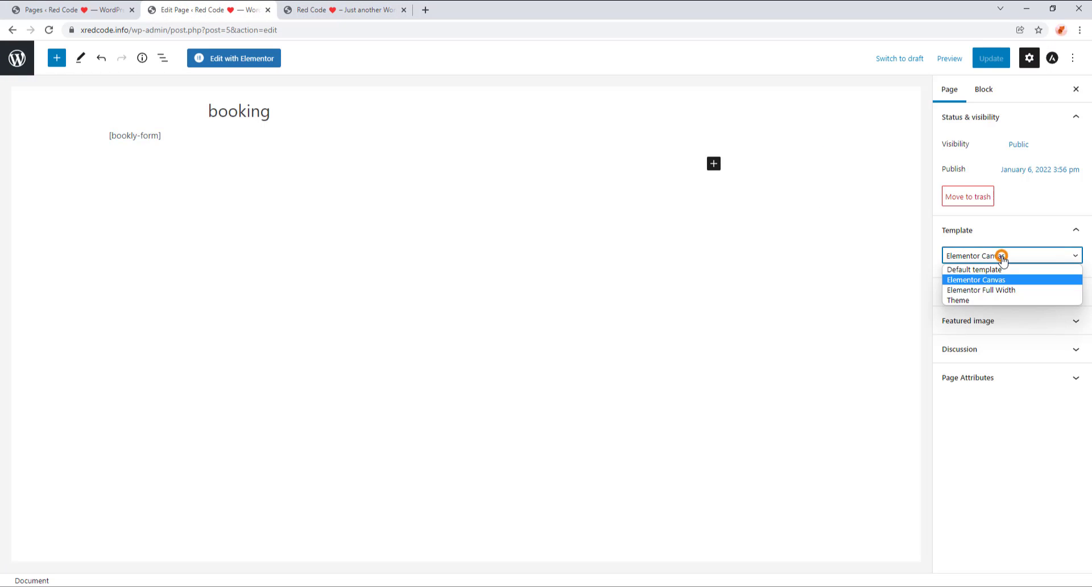
click(1013, 290)
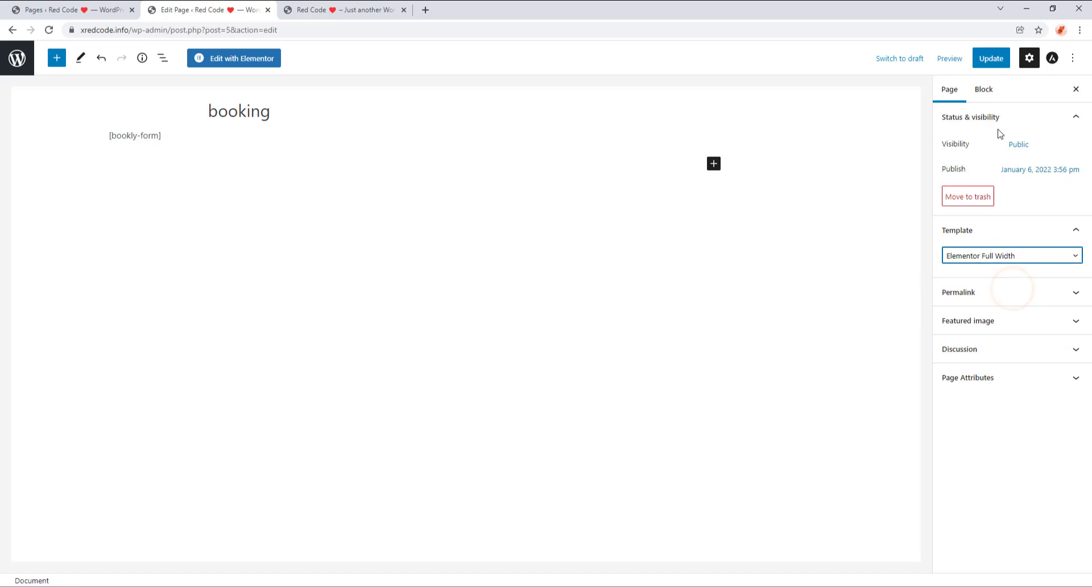
click(992, 62)
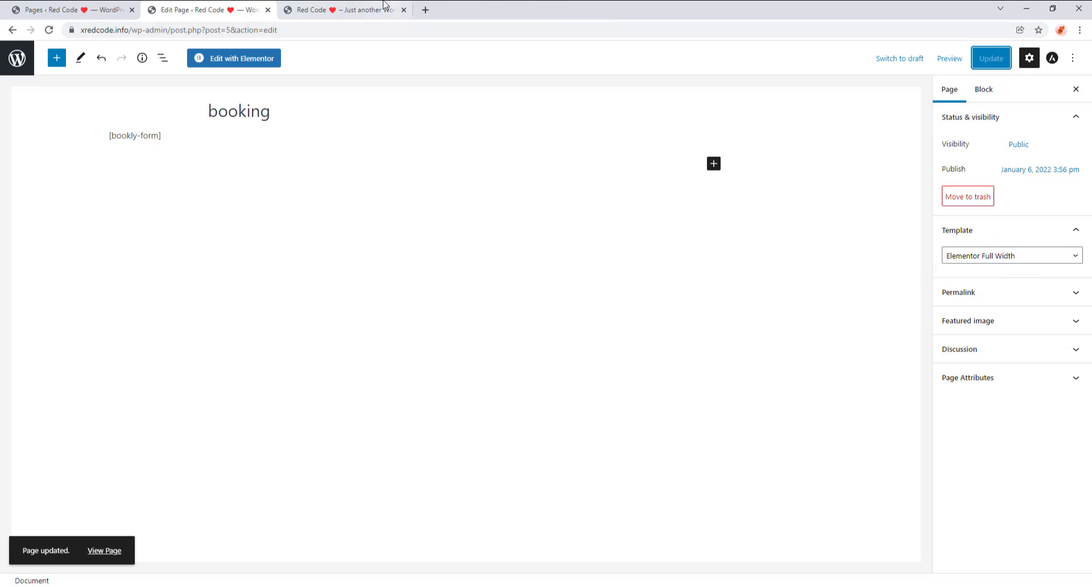
Reload the live booking page to check the full-width layout, and close its browser tab.
click(375, 7)
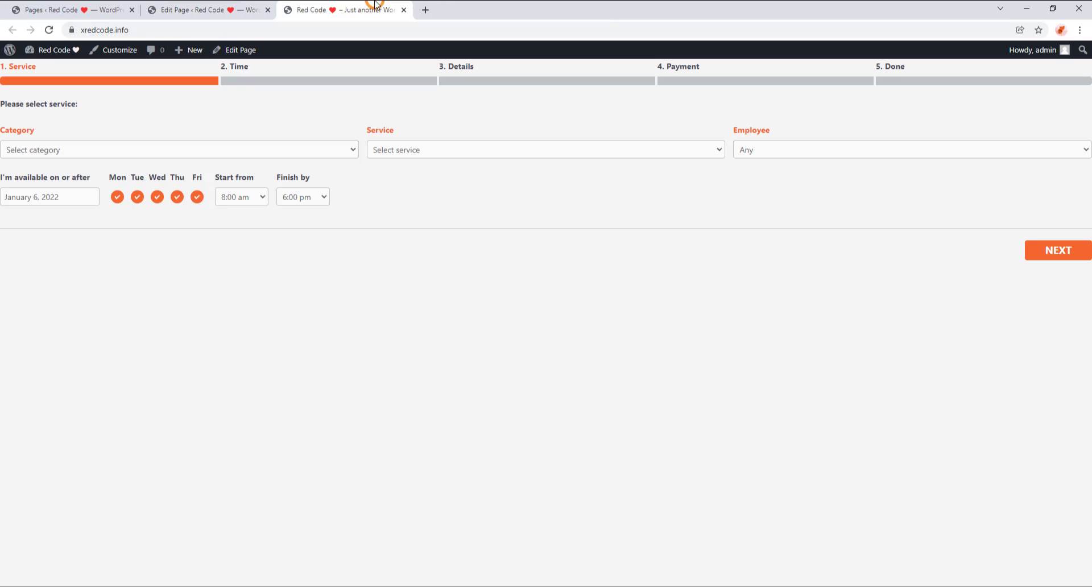
click(49, 30)
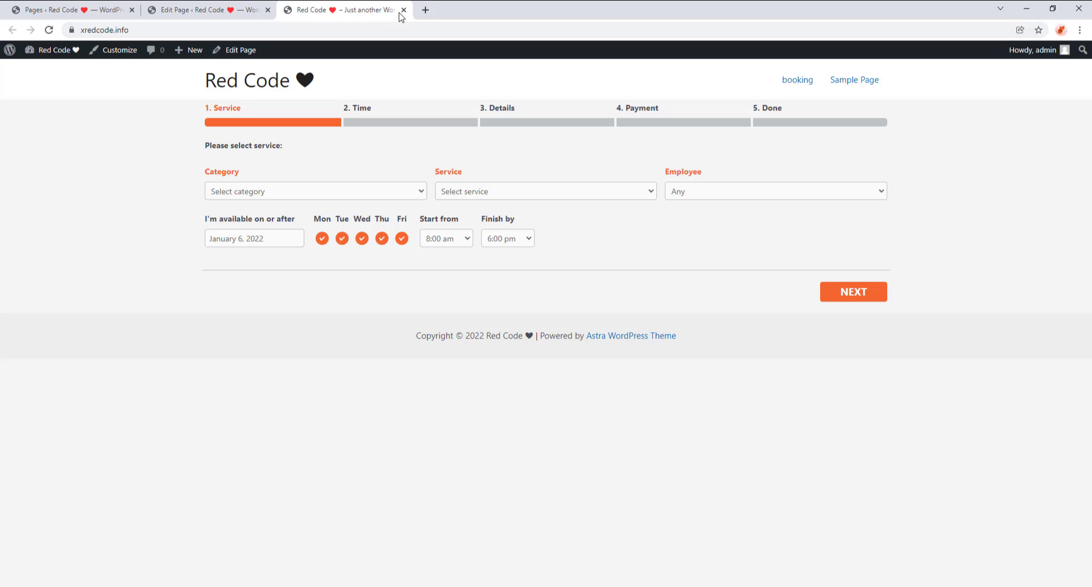
click(402, 10)
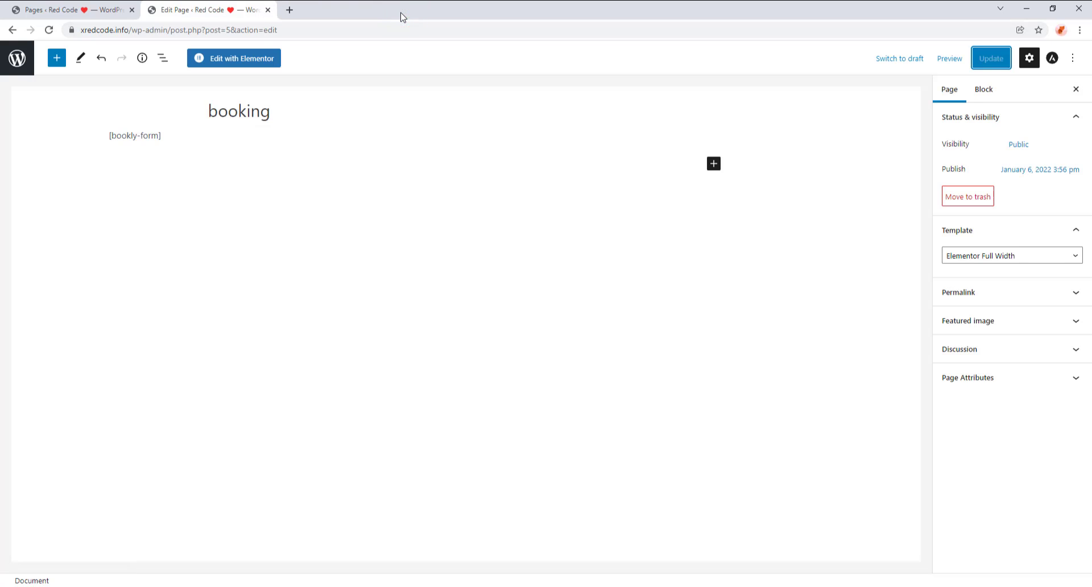
Remove the Bookly booking form block from the booking page's content.
click(152, 134)
click(148, 117)
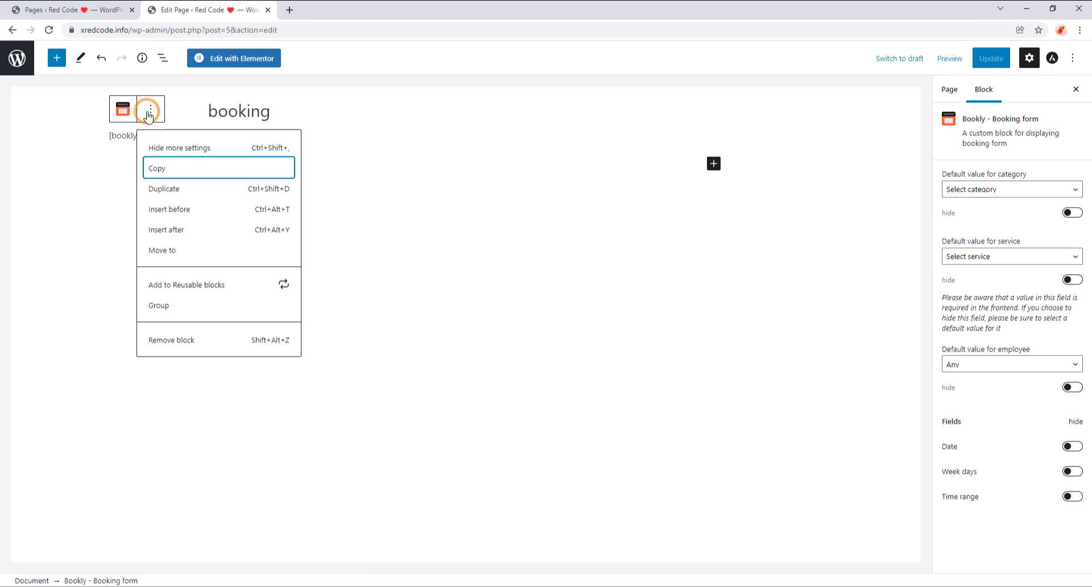
click(212, 340)
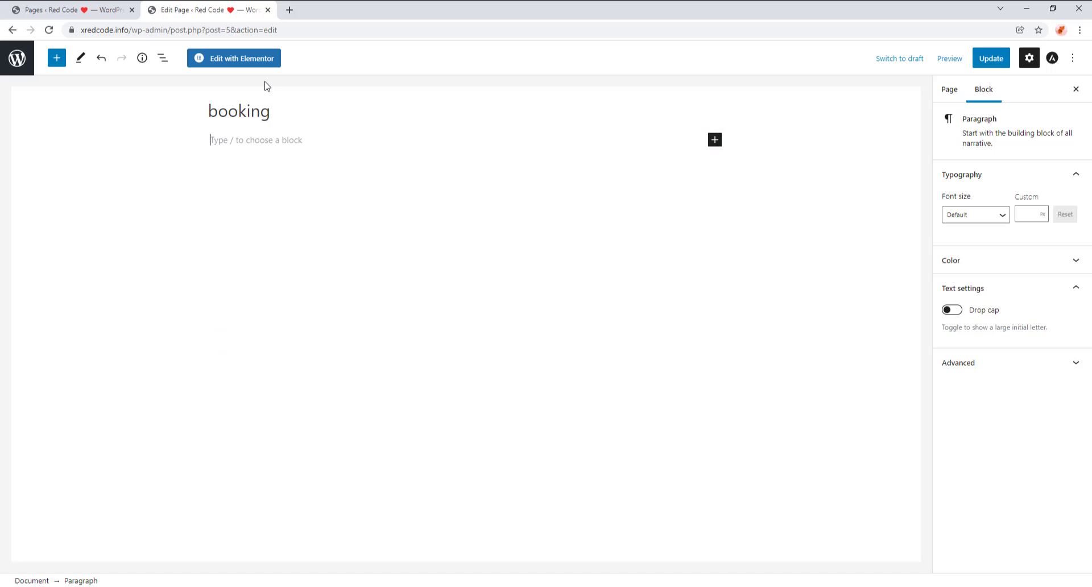
Save the emptied booking page, set its template to Elementor Canvas, and update the page again.
click(990, 66)
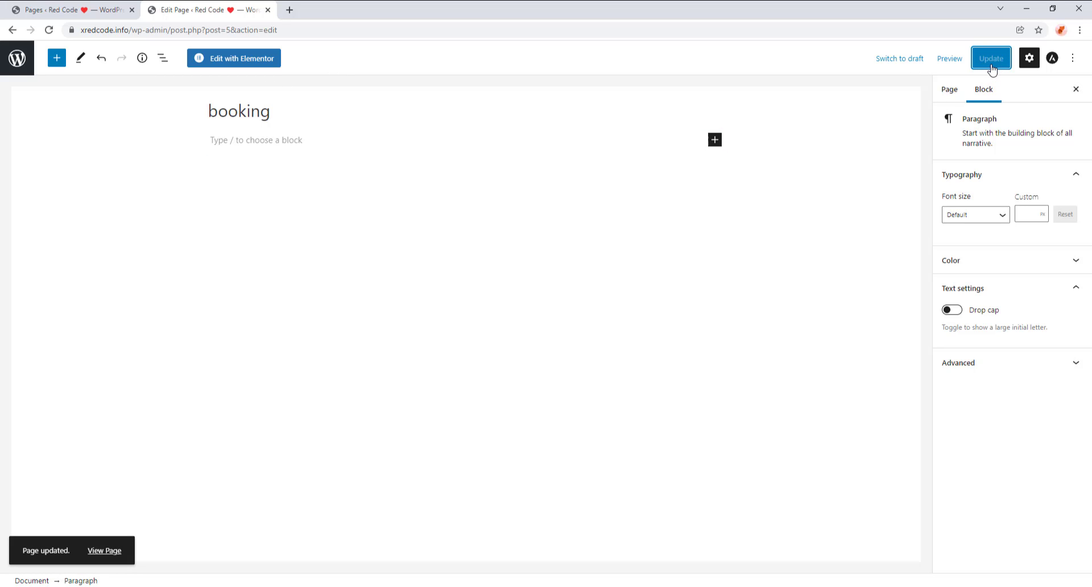
click(949, 92)
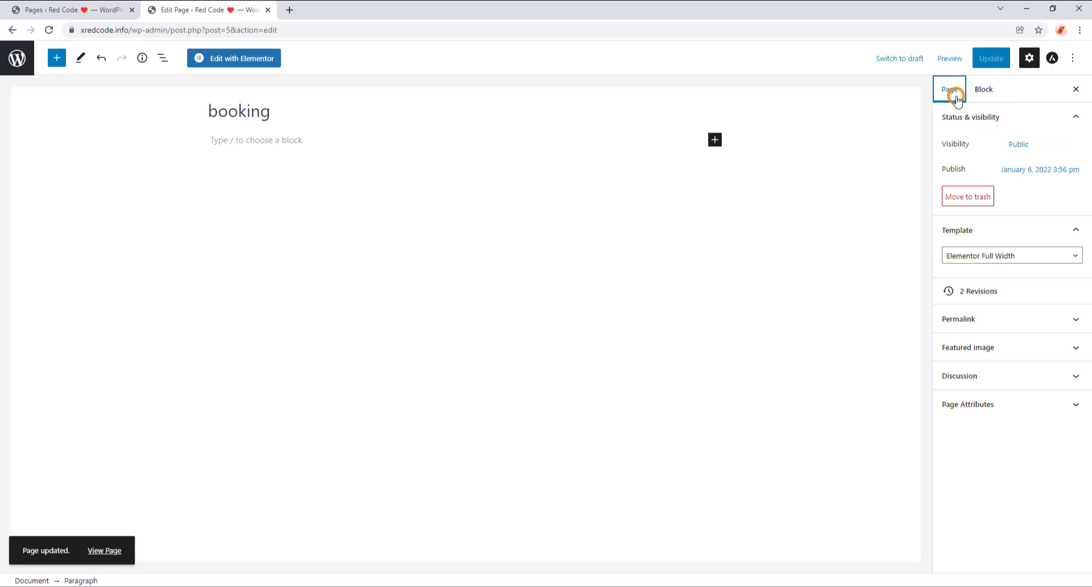
click(1029, 259)
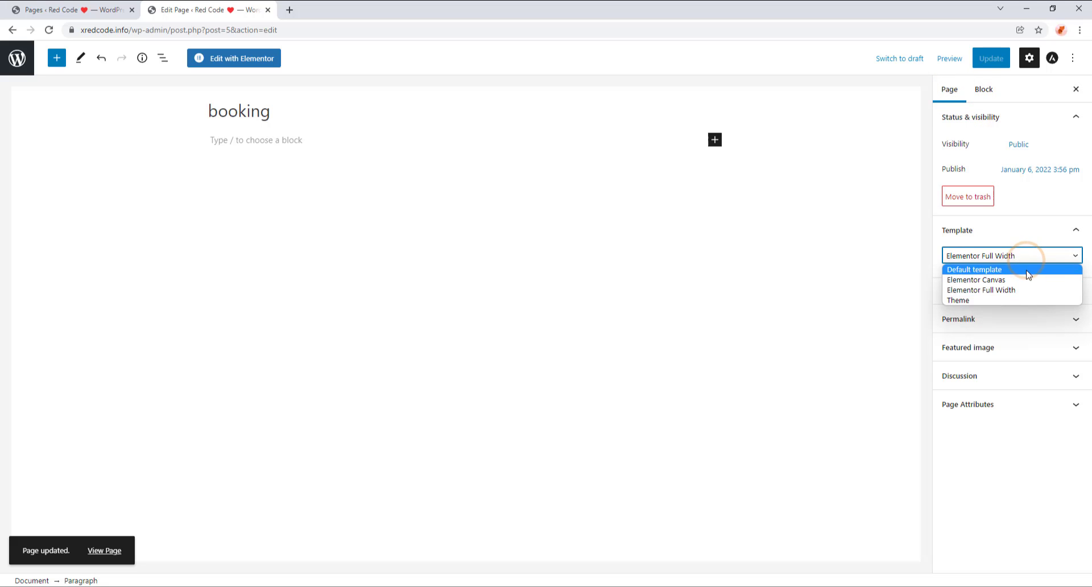
click(1020, 281)
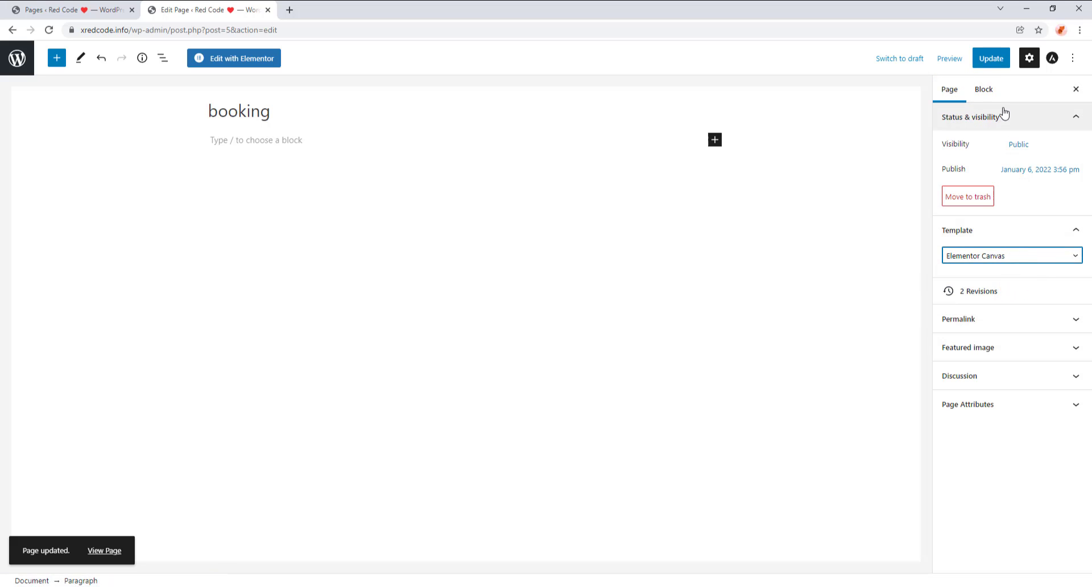
click(989, 60)
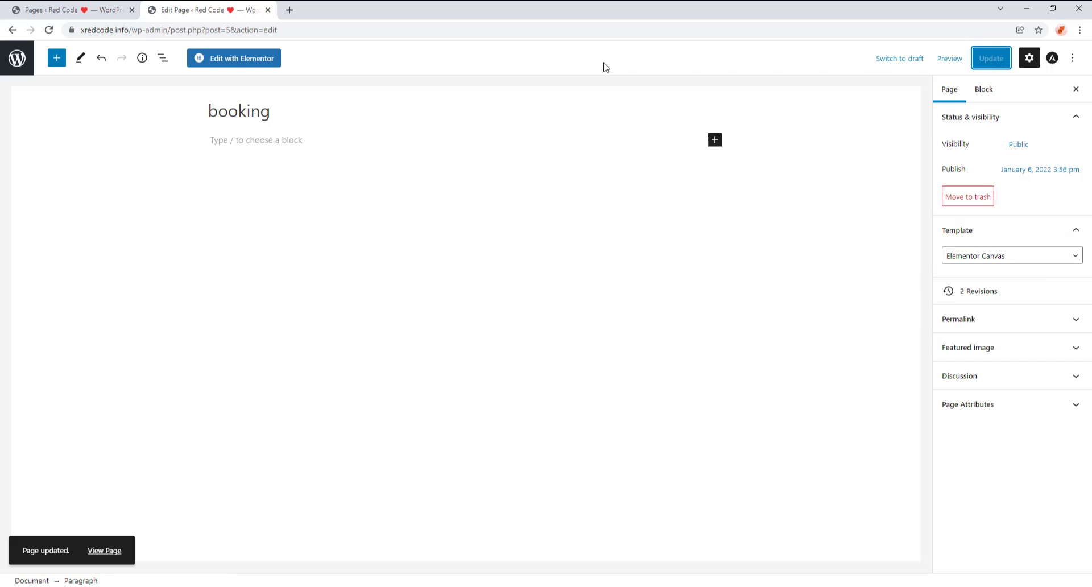
View the live booking page in a new browser tab to check its Elementor Canvas layout.
right_click(104, 551)
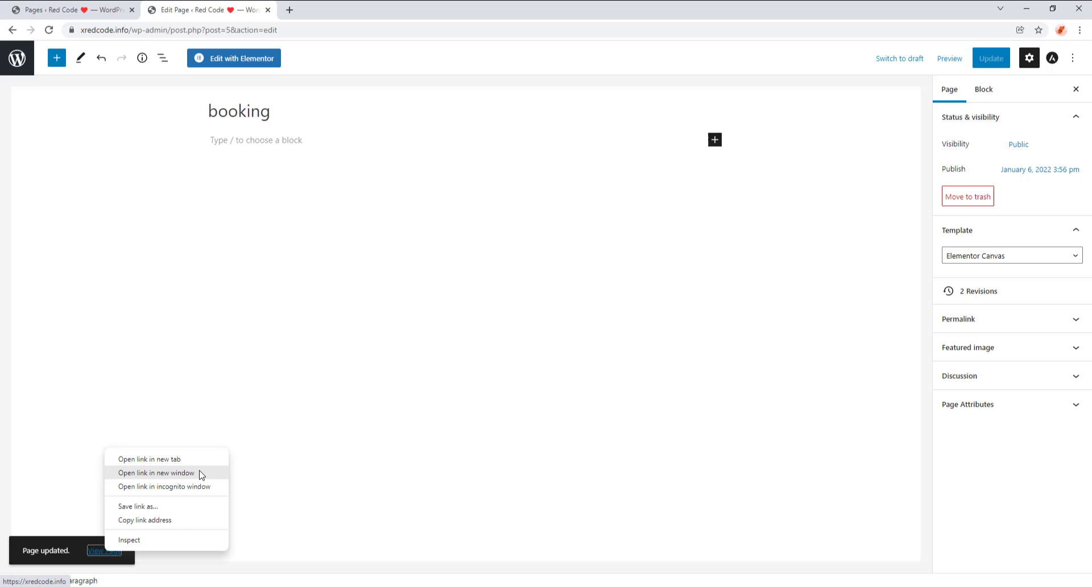
click(201, 459)
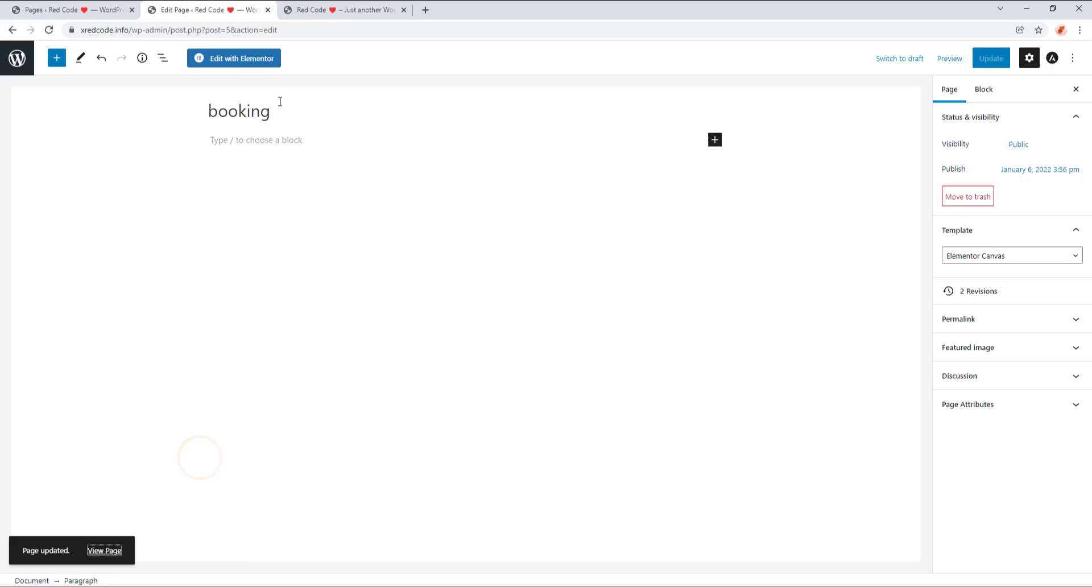
click(314, 7)
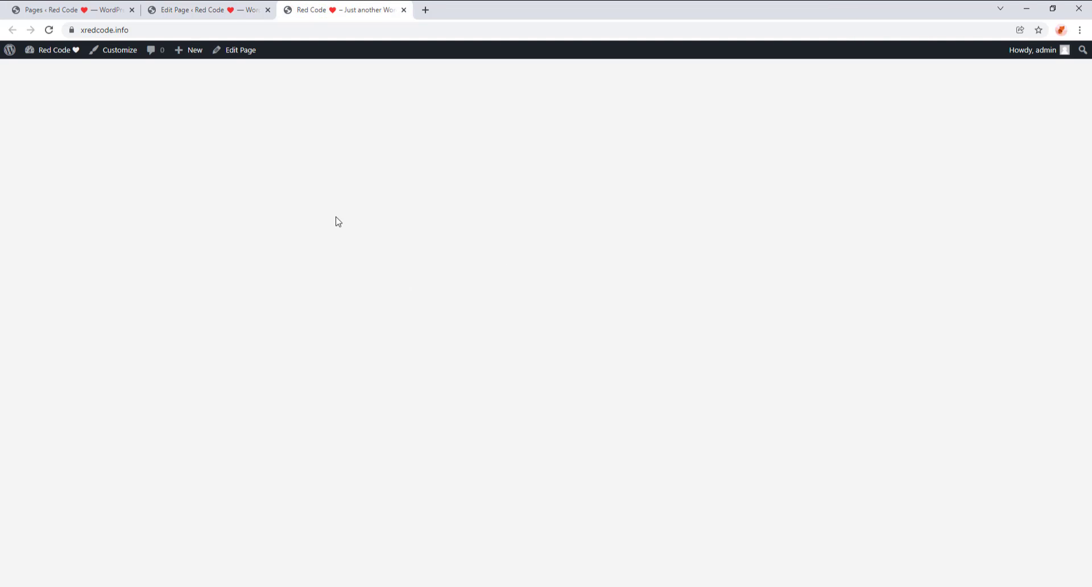
Return to the booking page's editor, open it with Elementor, and add a single-column section.
click(232, 11)
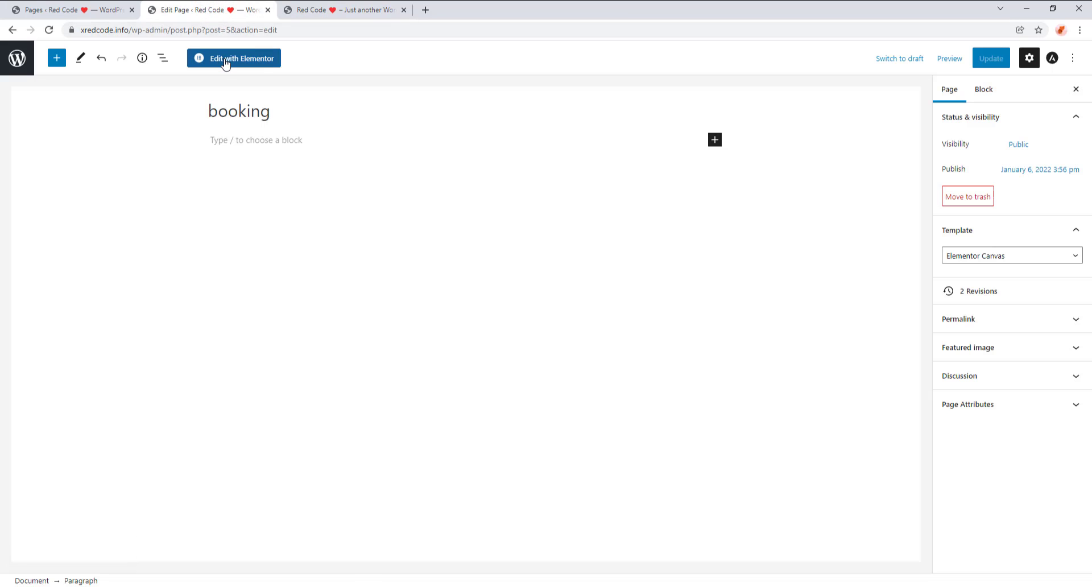
click(226, 60)
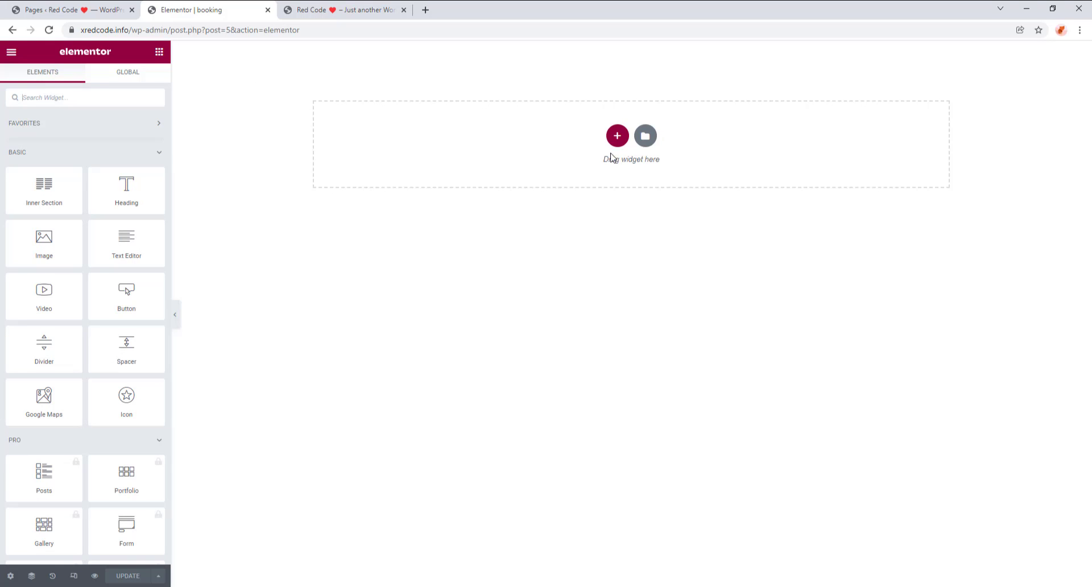
click(616, 135)
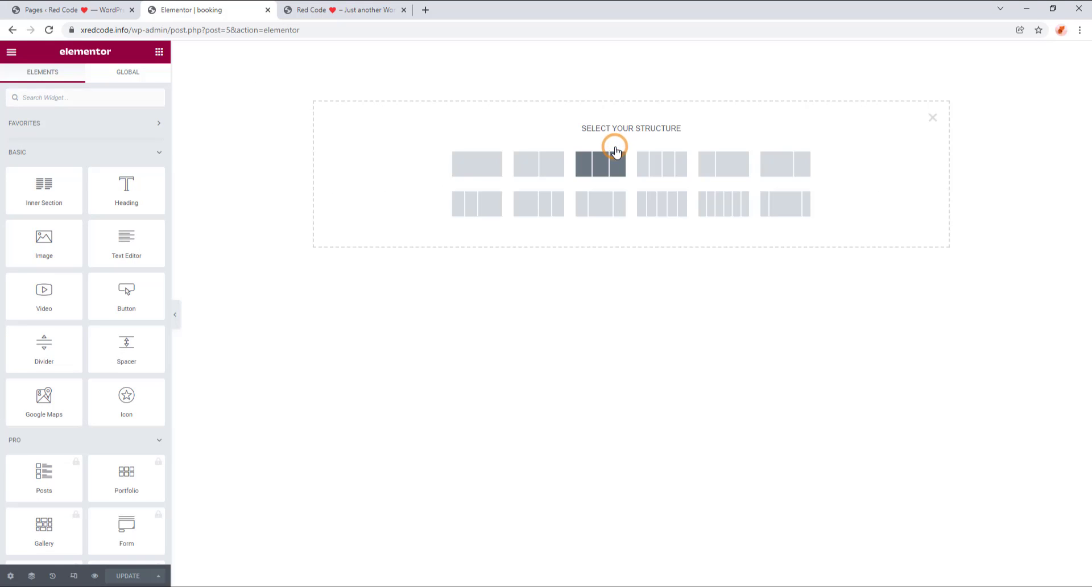
click(491, 172)
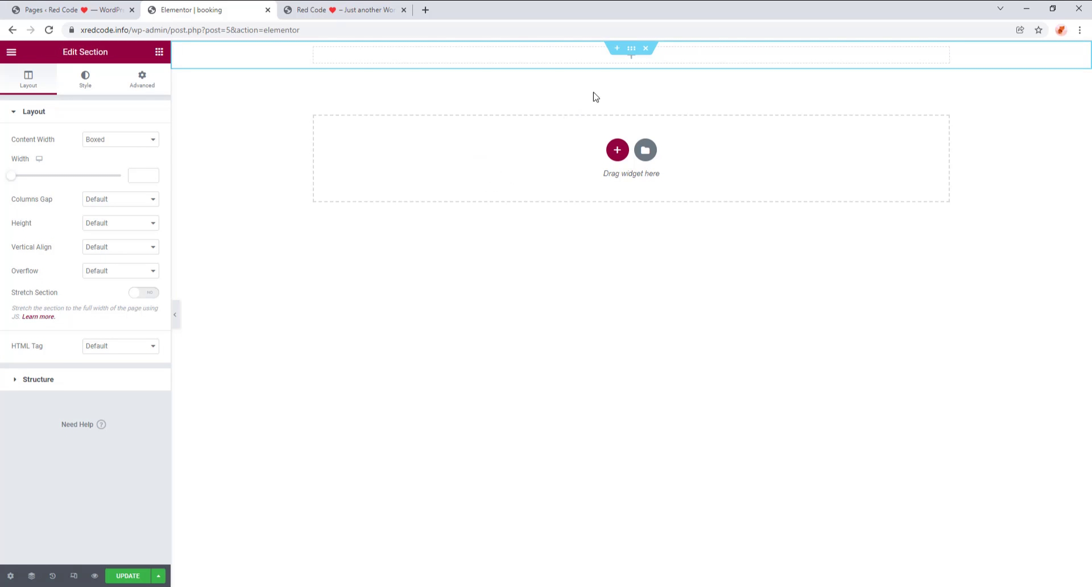
Set the new section's height to Min Height with a minimum height of 780 px.
click(630, 51)
click(131, 224)
click(115, 254)
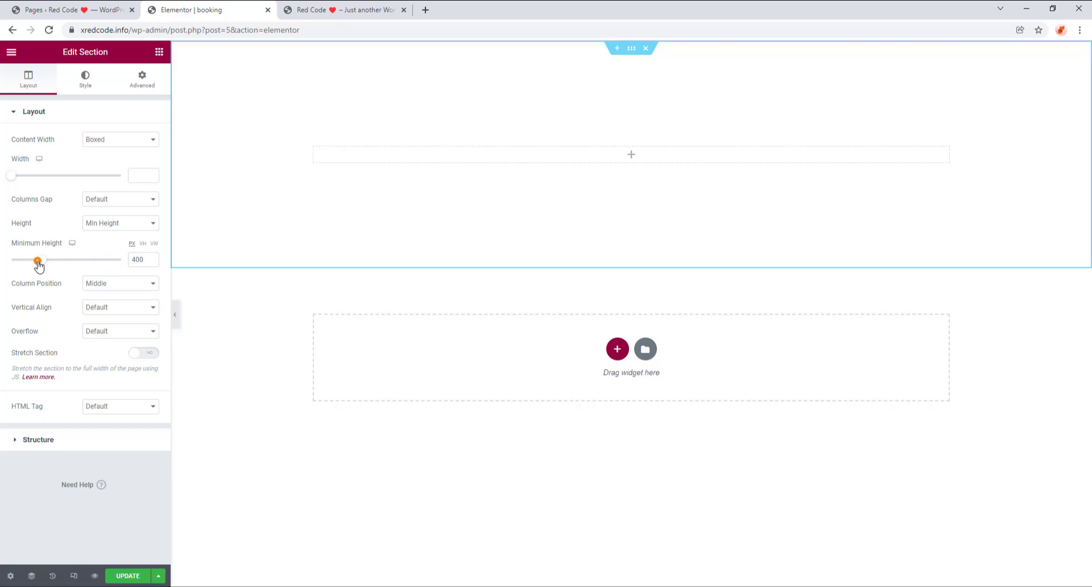
drag(42, 260, 68, 273)
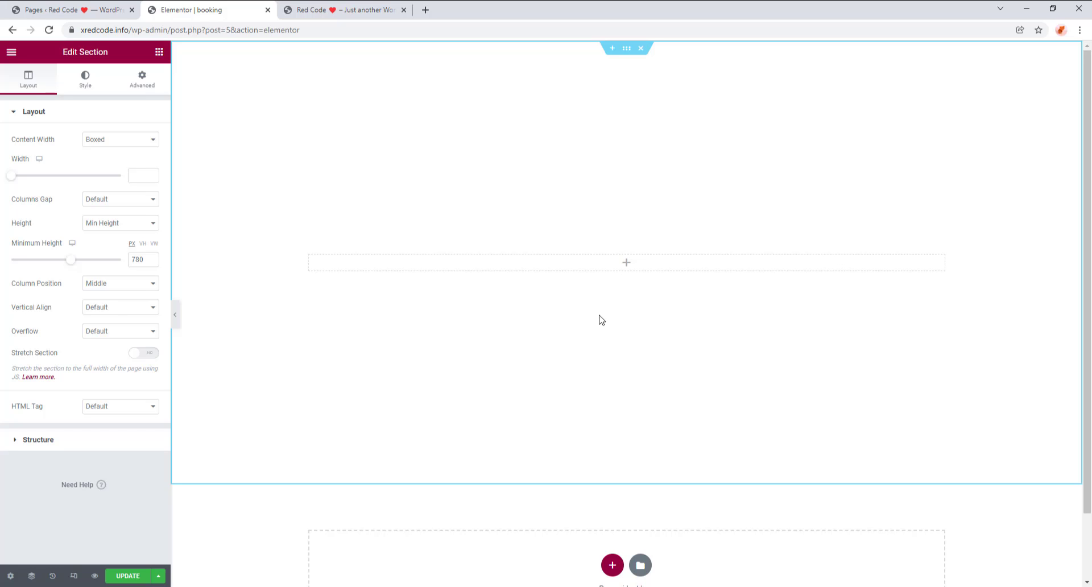
Give the section a Classic background using banner_img.jpg from the media library.
click(96, 84)
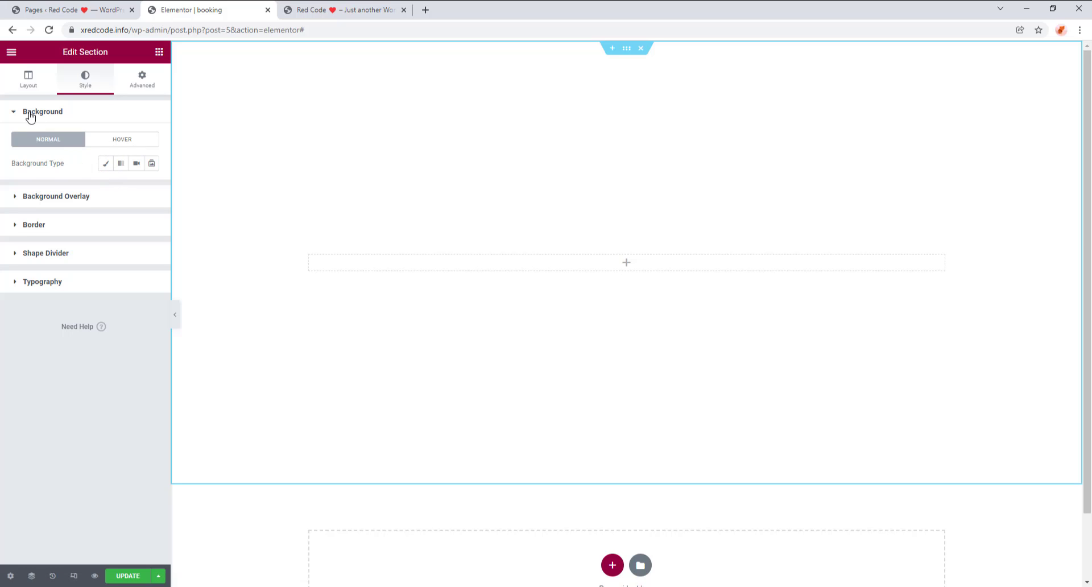
click(100, 170)
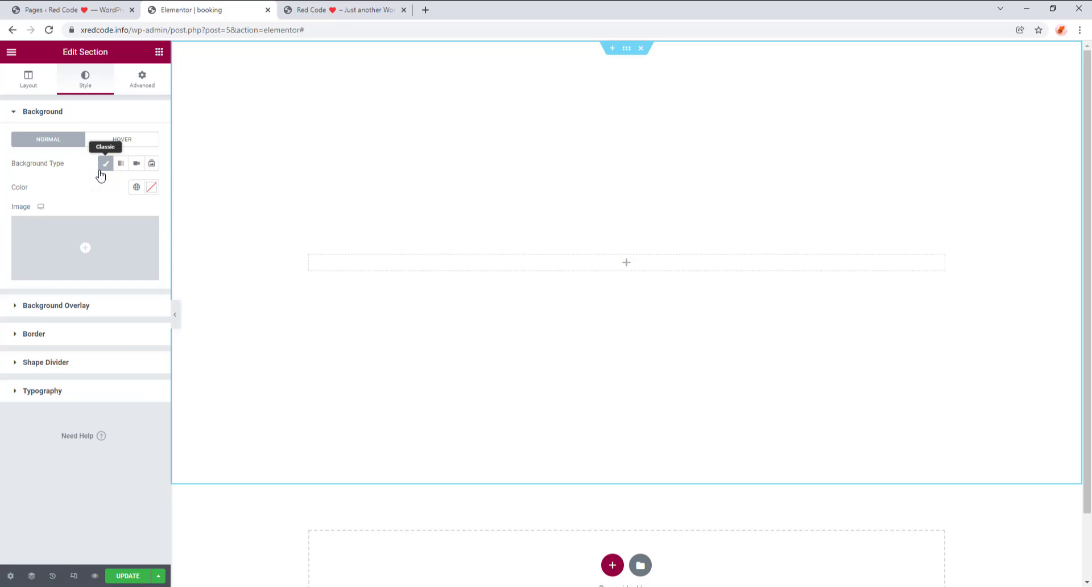
click(105, 229)
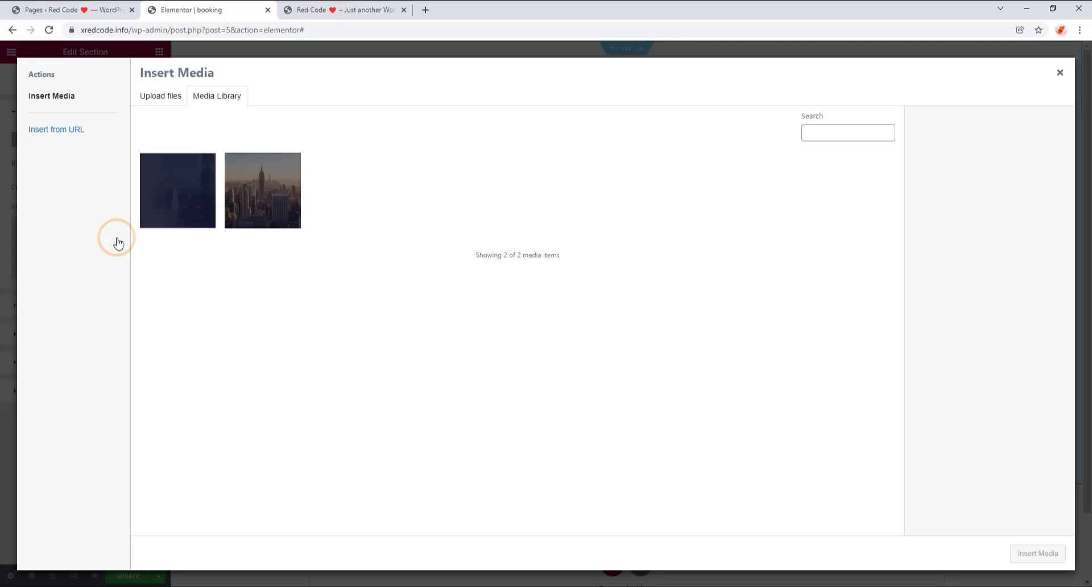
click(176, 212)
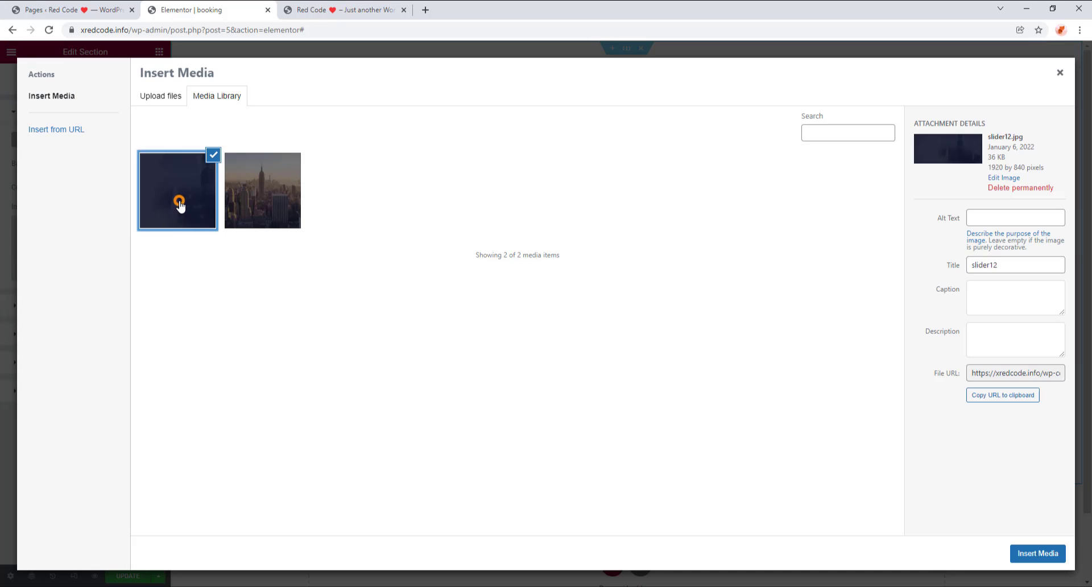
click(250, 203)
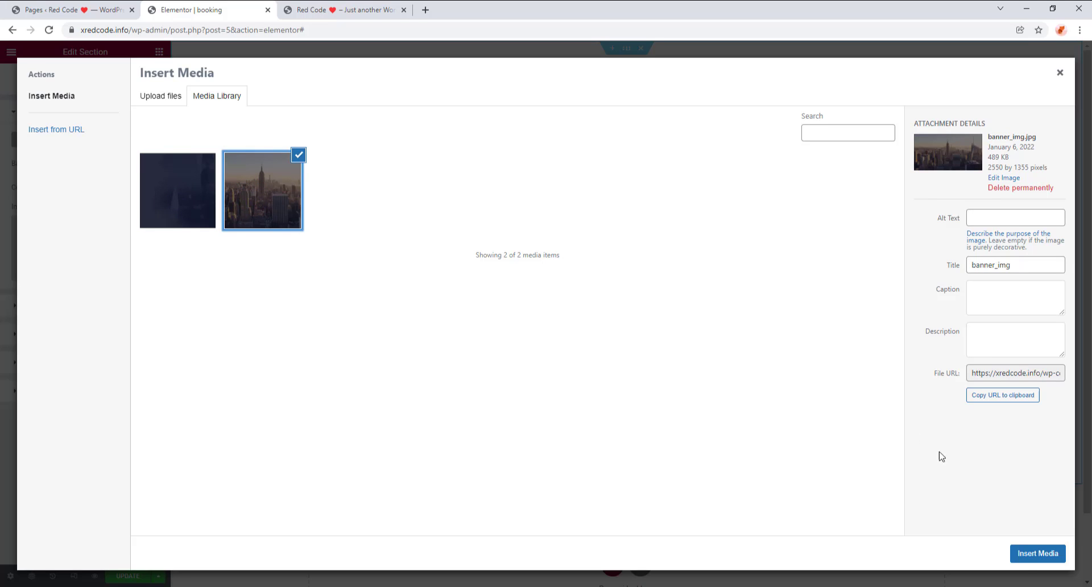
click(1026, 553)
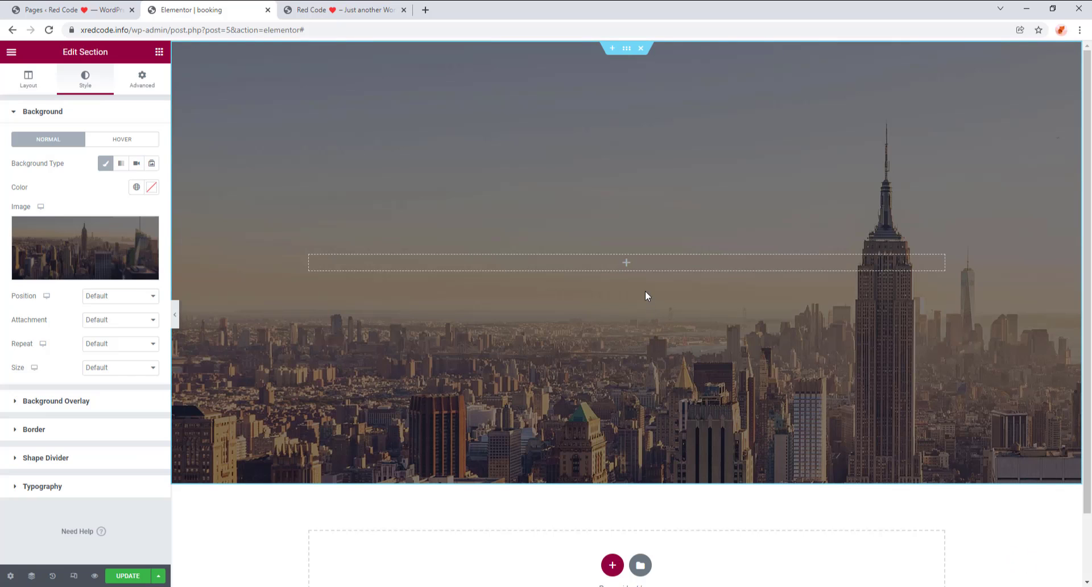
Find the Shortcode widget and place it in the section's empty column.
click(628, 263)
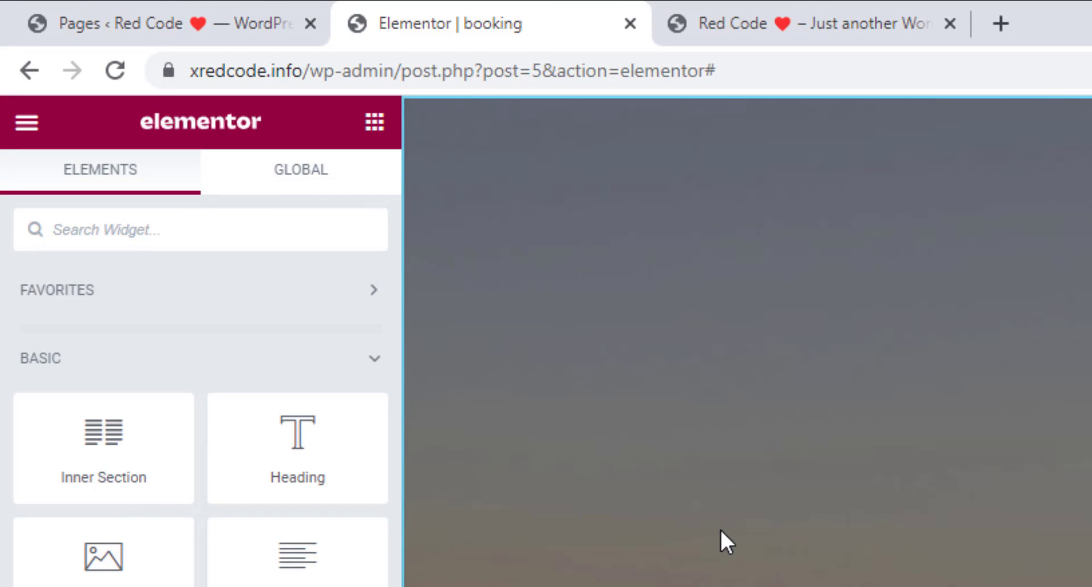
text(short)
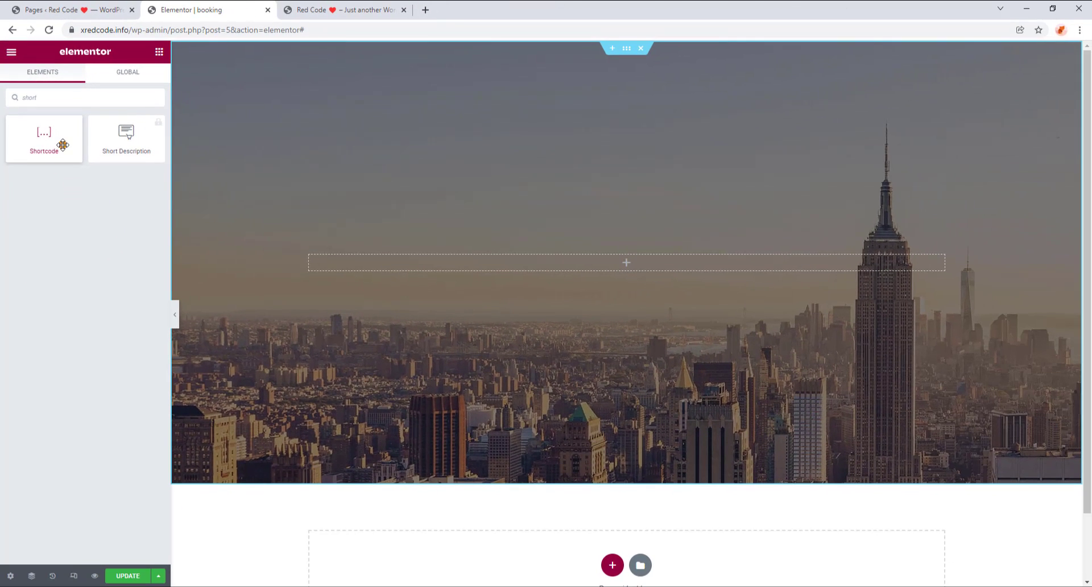
drag(62, 144, 610, 267)
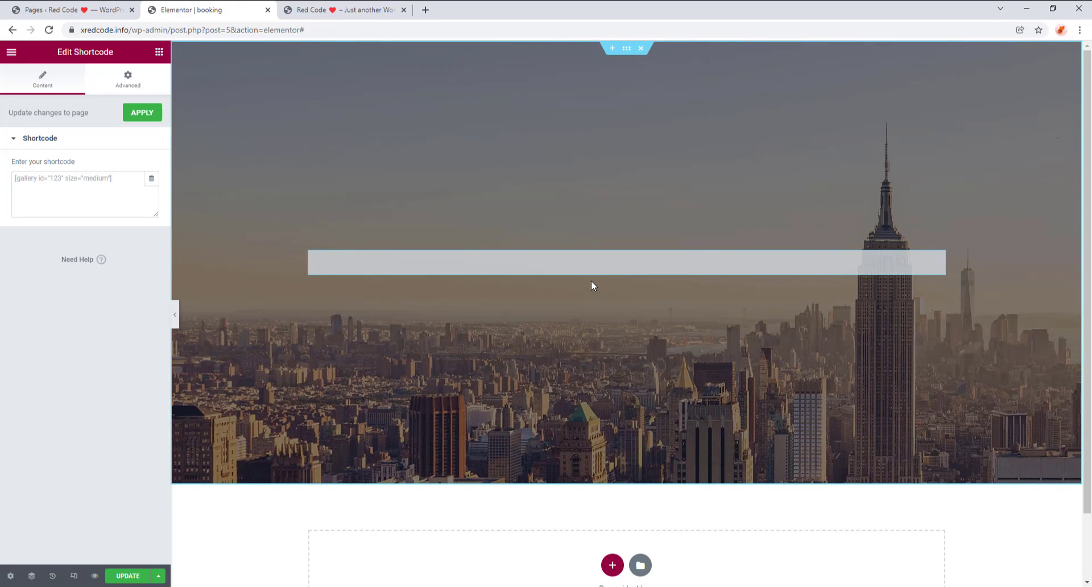
Enter [bookly-form] as the widget's shortcode, apply it, and update the page.
click(562, 267)
click(114, 200)
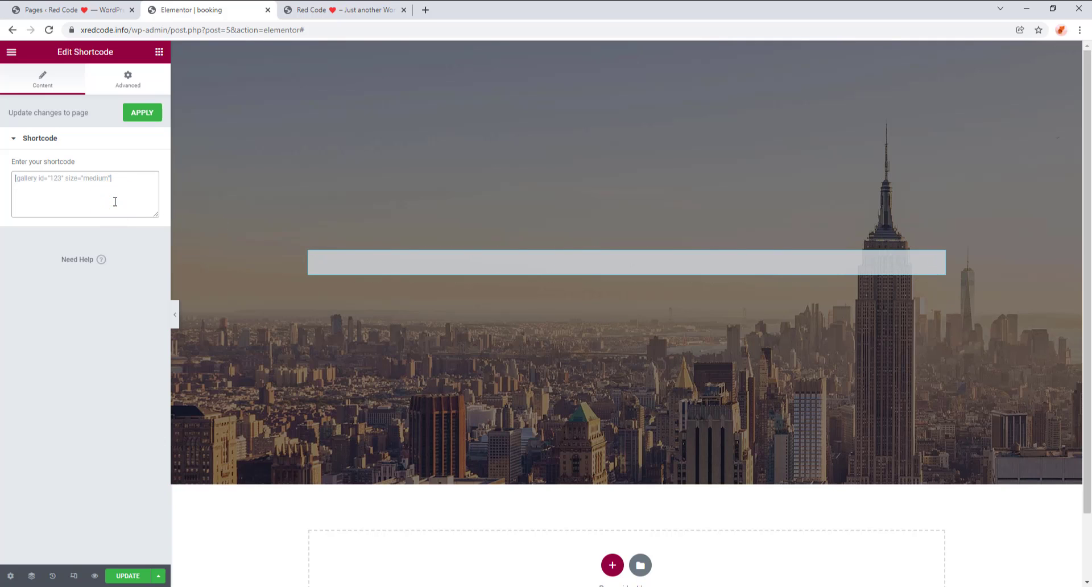
key(super+v)
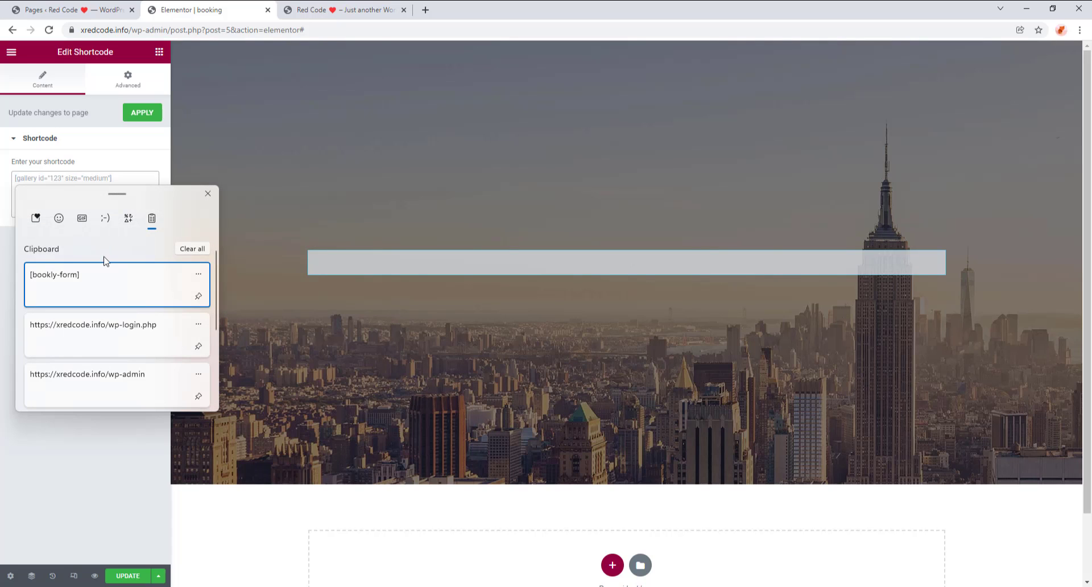
click(99, 284)
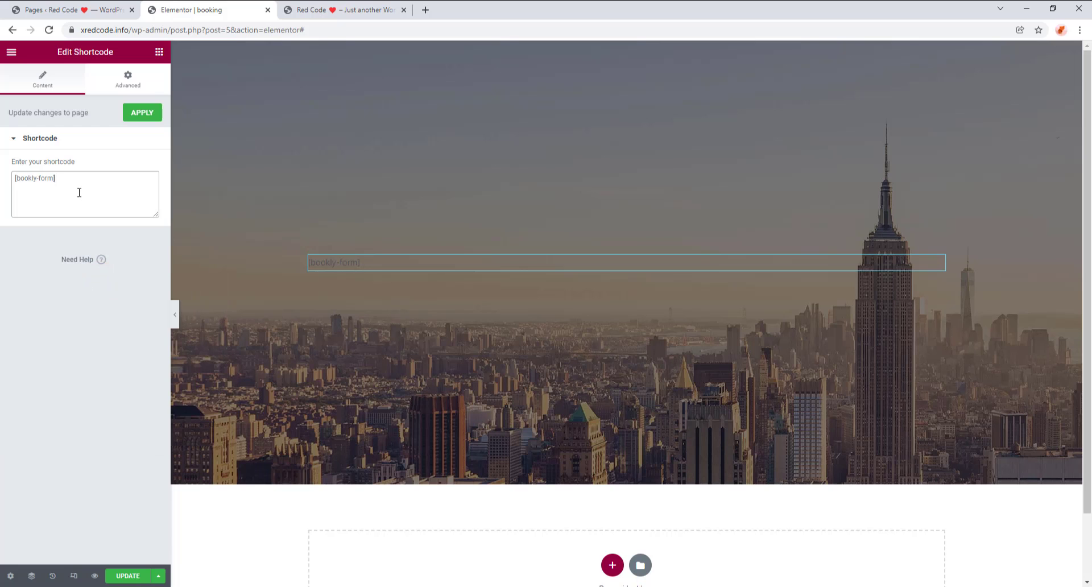
click(142, 112)
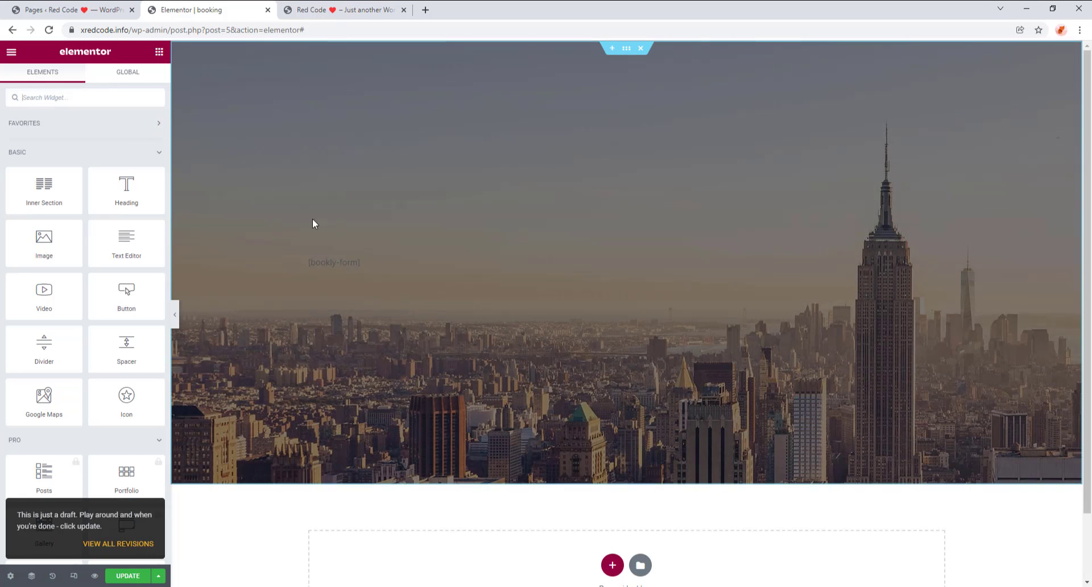
click(139, 575)
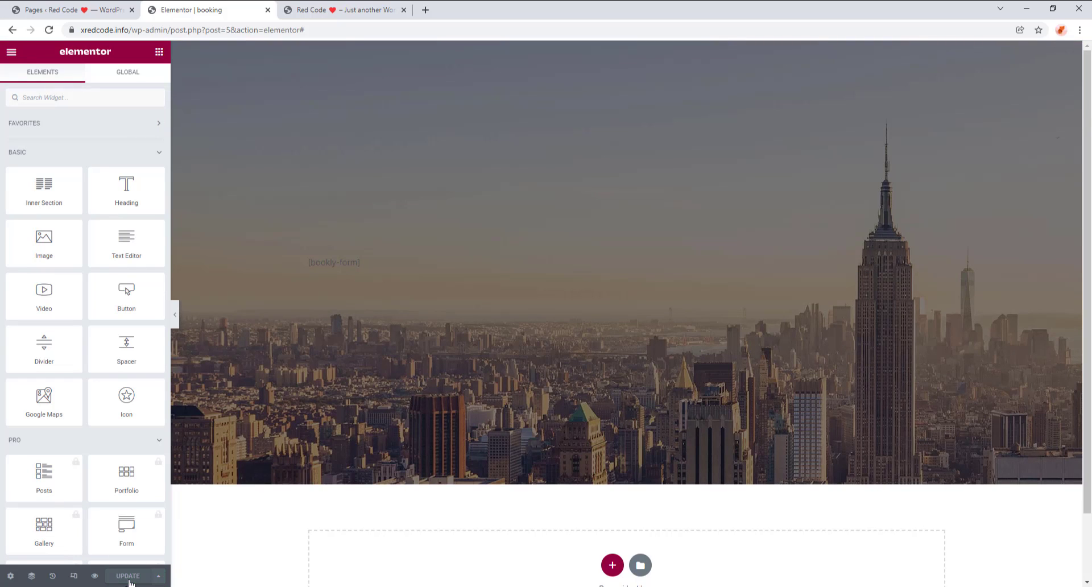
Preview the page, close the old live page tab, and test the booking form's service selection and time slots.
click(95, 575)
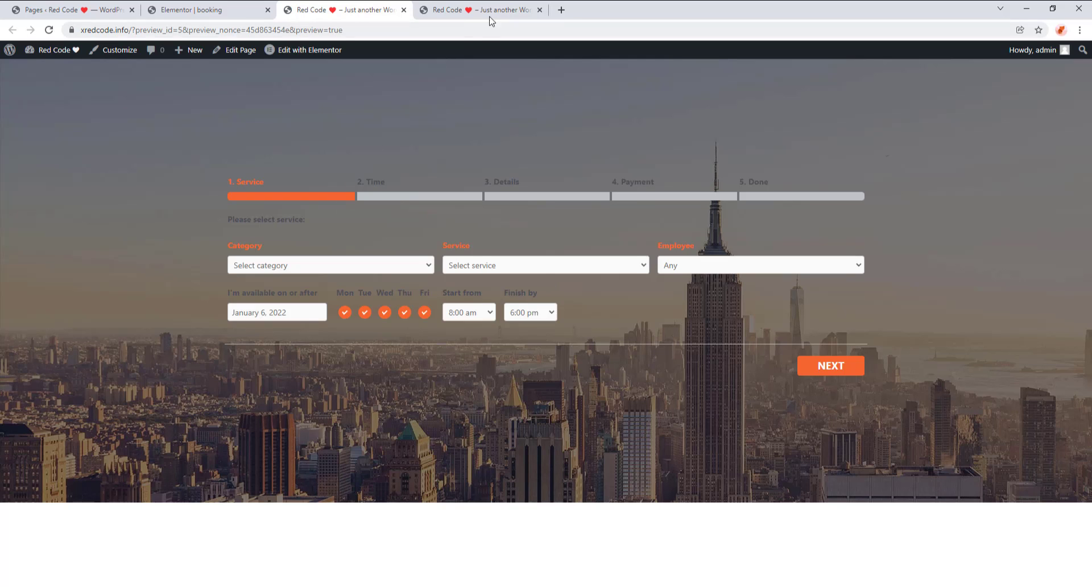
click(539, 9)
click(540, 264)
click(508, 290)
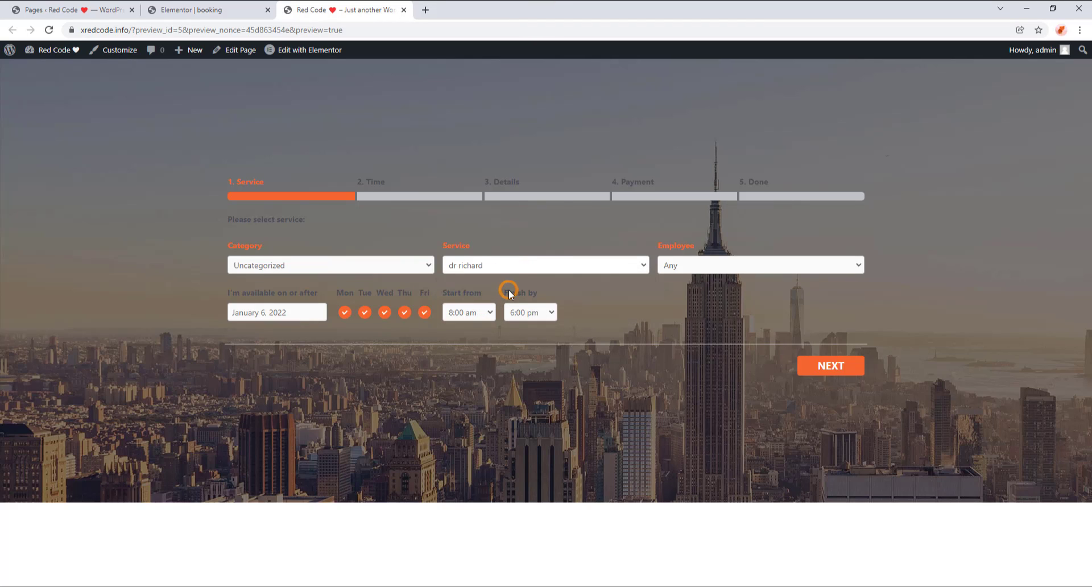
click(852, 372)
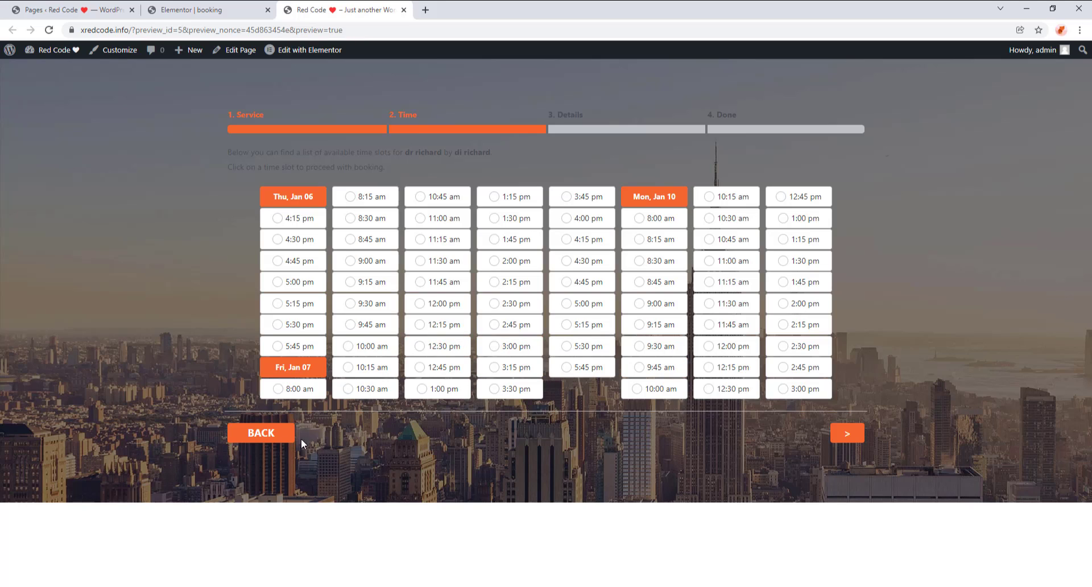
click(285, 434)
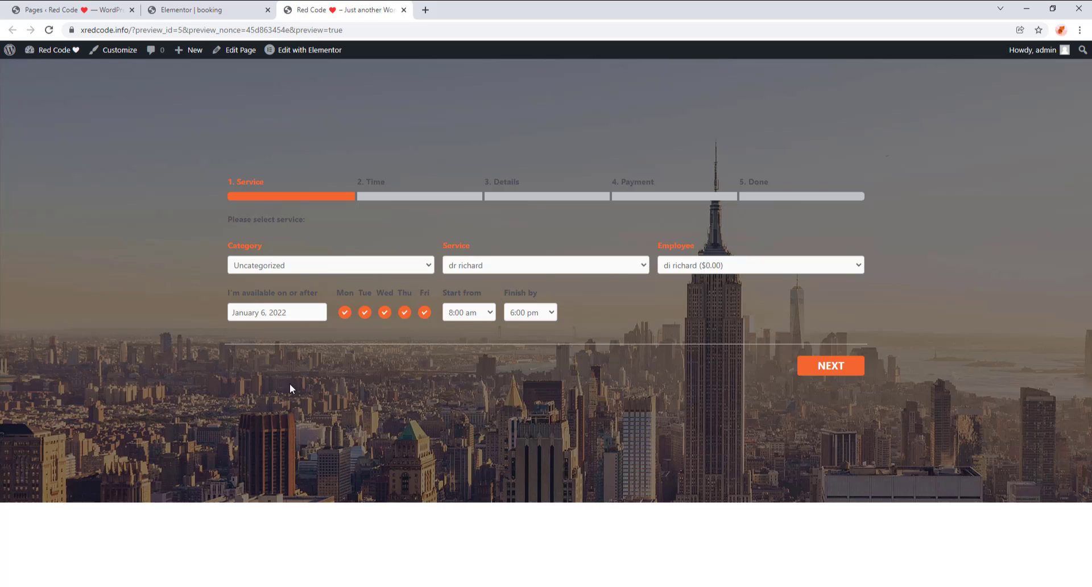
Return to the Elementor editor and replace the section's background image with slider12.jpg from the media library.
click(203, 6)
mouse_move(332, 122)
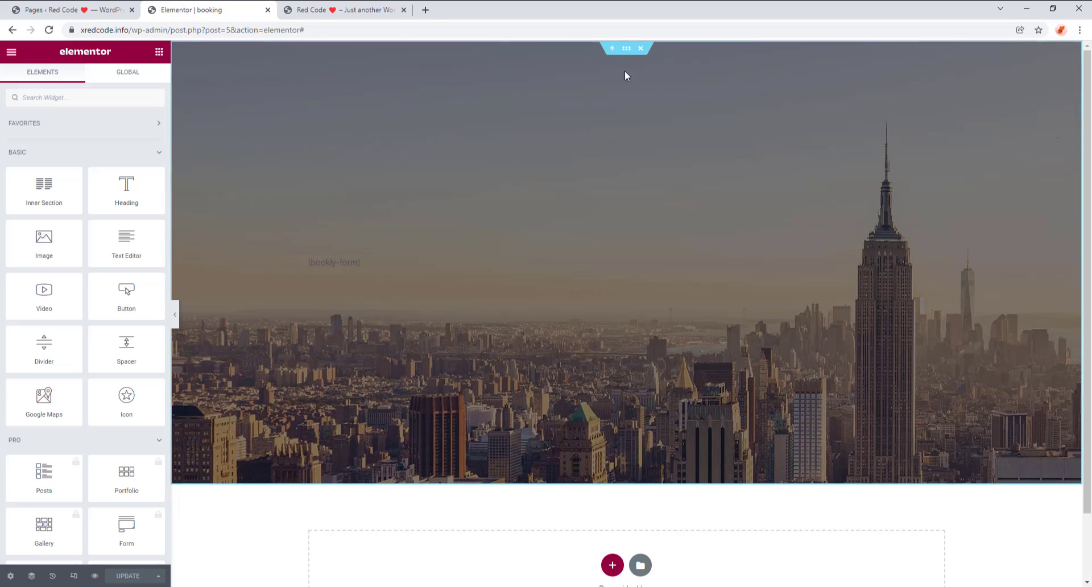
click(628, 48)
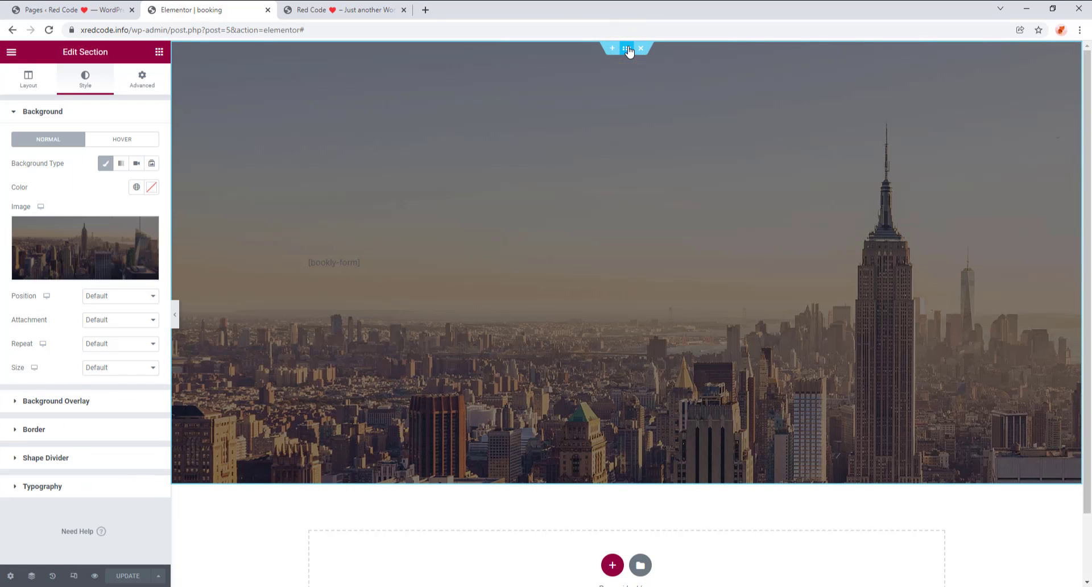
click(116, 248)
click(193, 199)
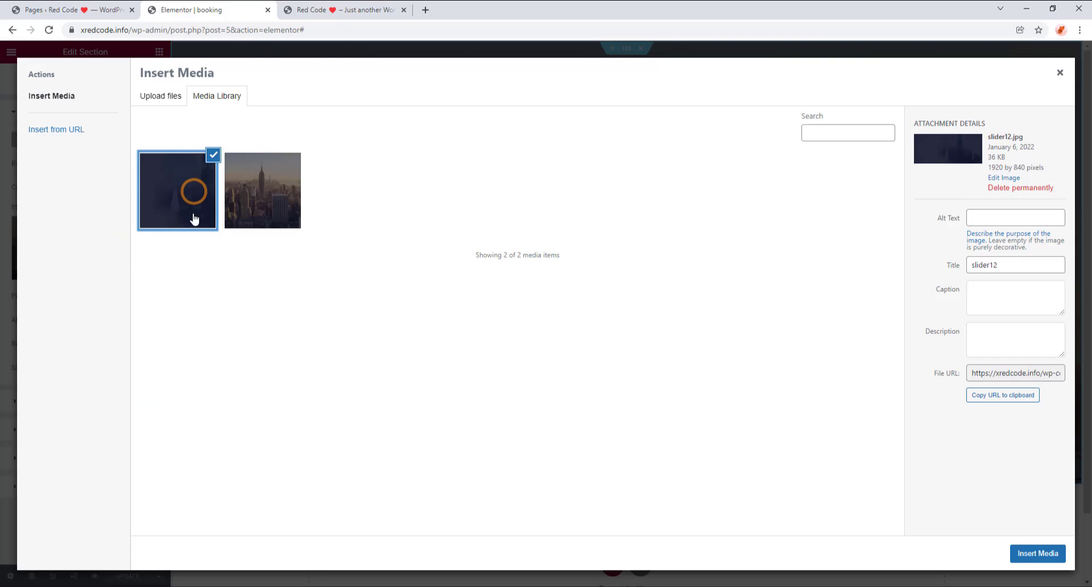
click(1037, 552)
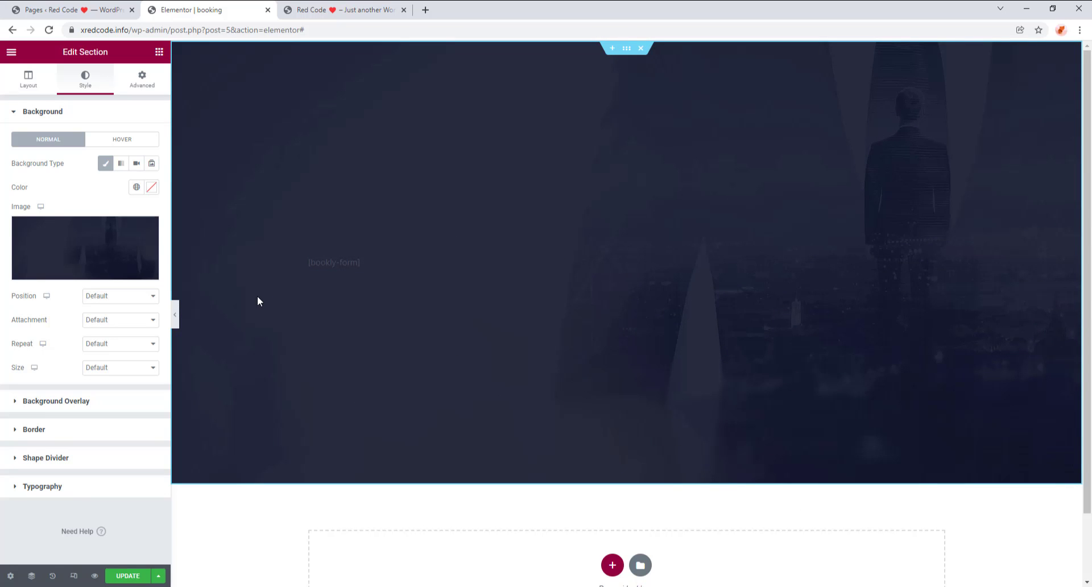
Set the section's height to Fit To Screen, update the page, and check the result in the preview.
click(22, 80)
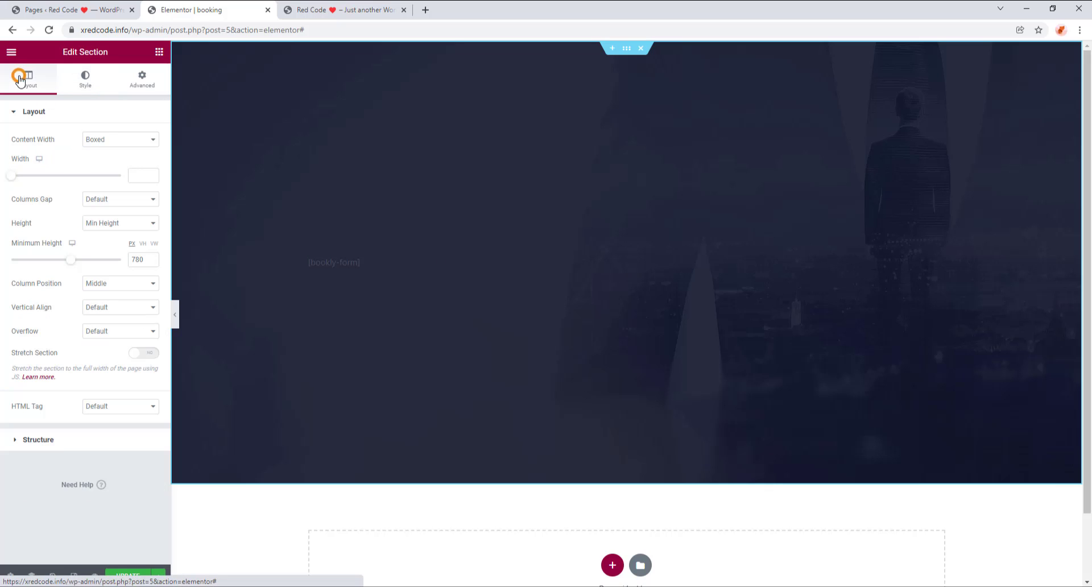
click(108, 224)
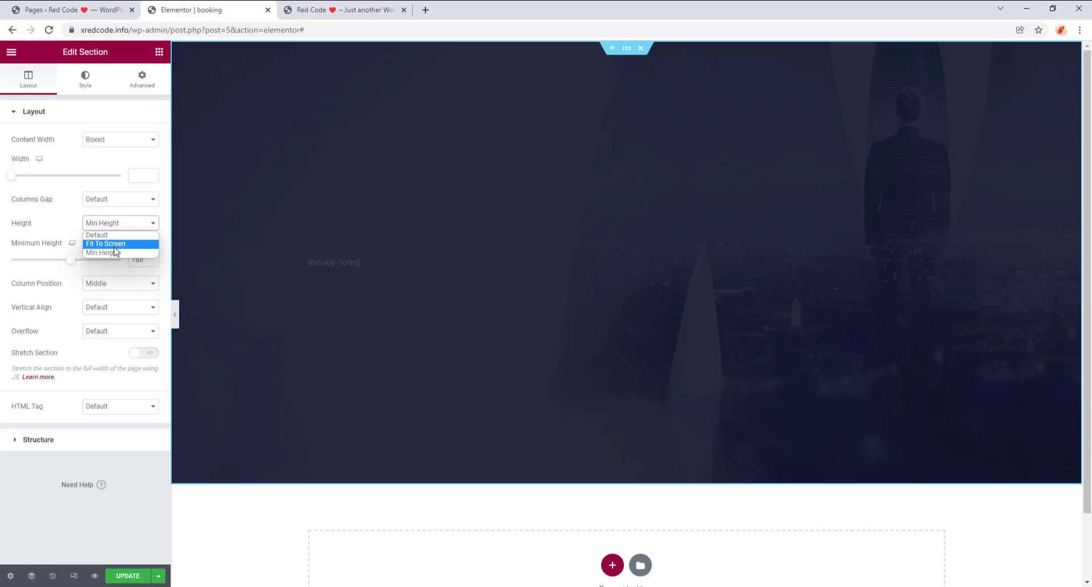
click(127, 243)
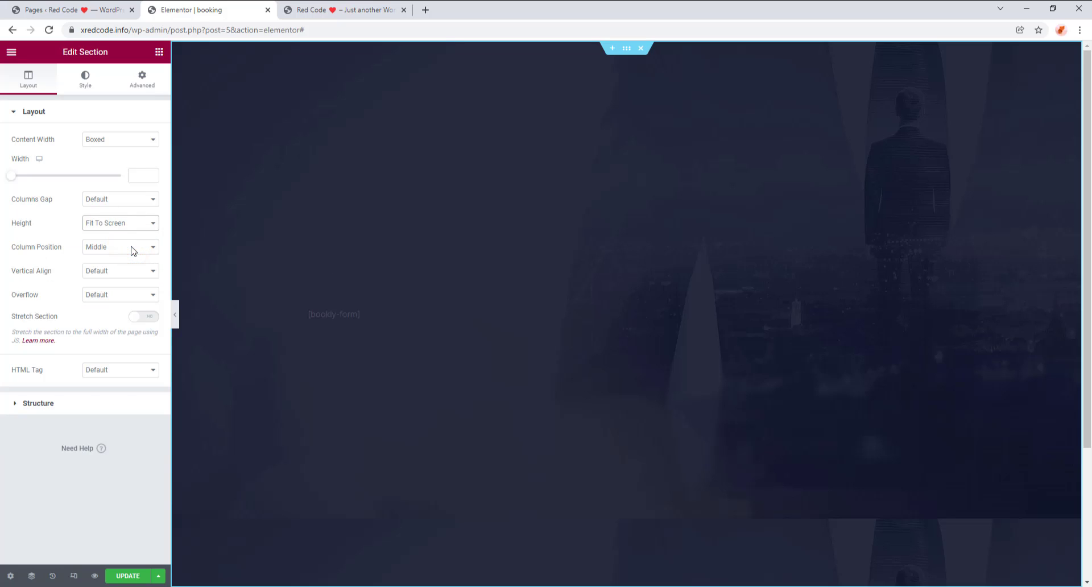
click(136, 576)
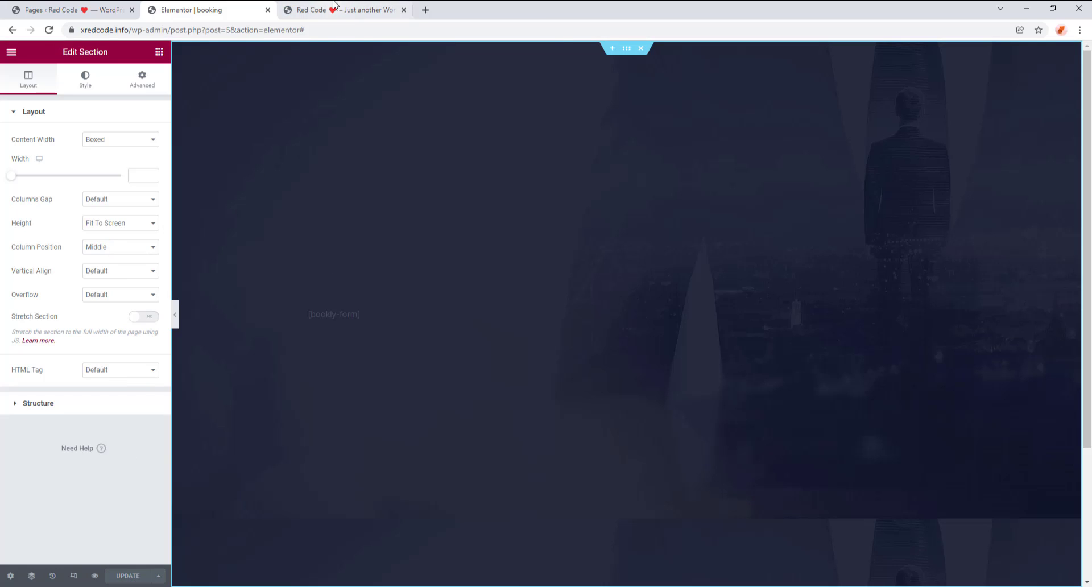
click(339, 6)
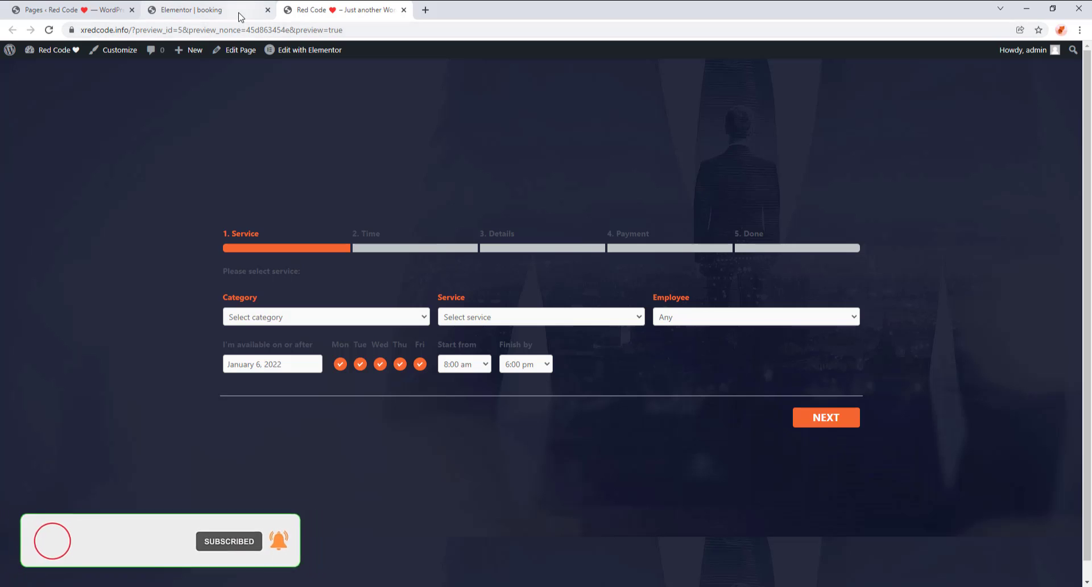
click(206, 6)
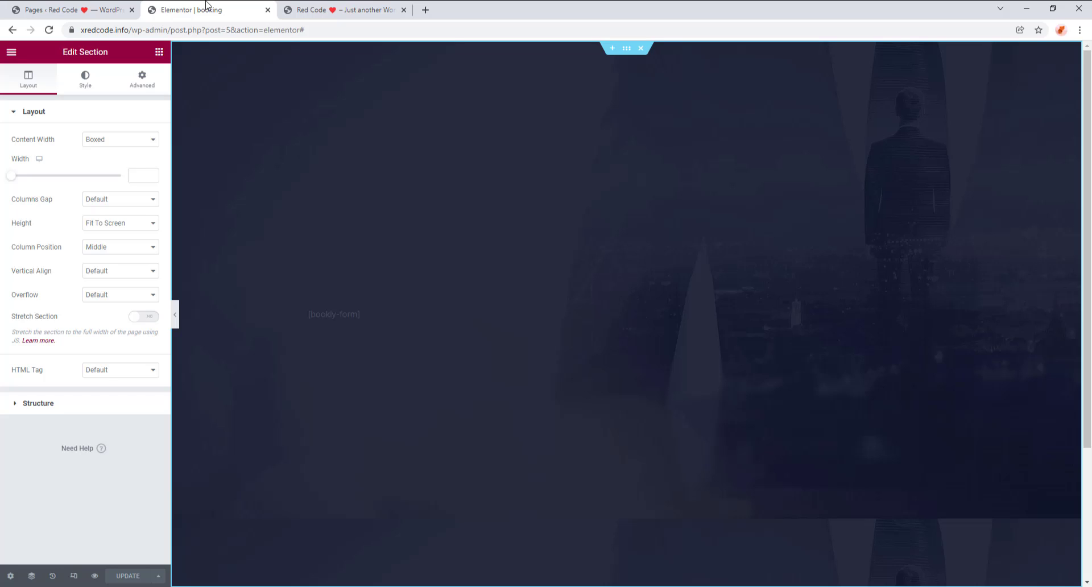
Open the Shortcode widget's settings, then create a new WordPress page and insert a Bookly - Booking form block.
click(393, 317)
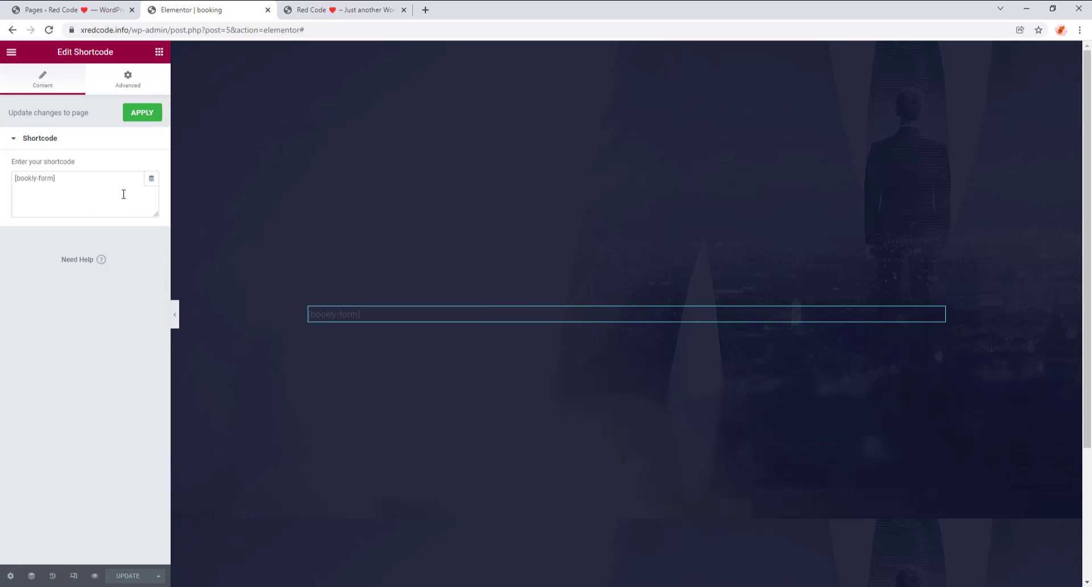
click(77, 7)
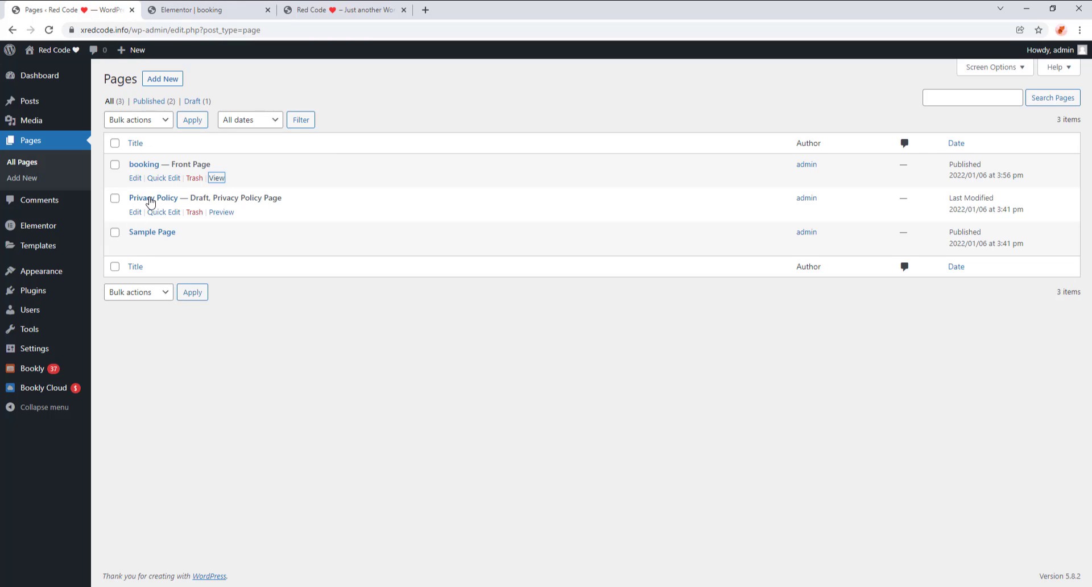
click(174, 82)
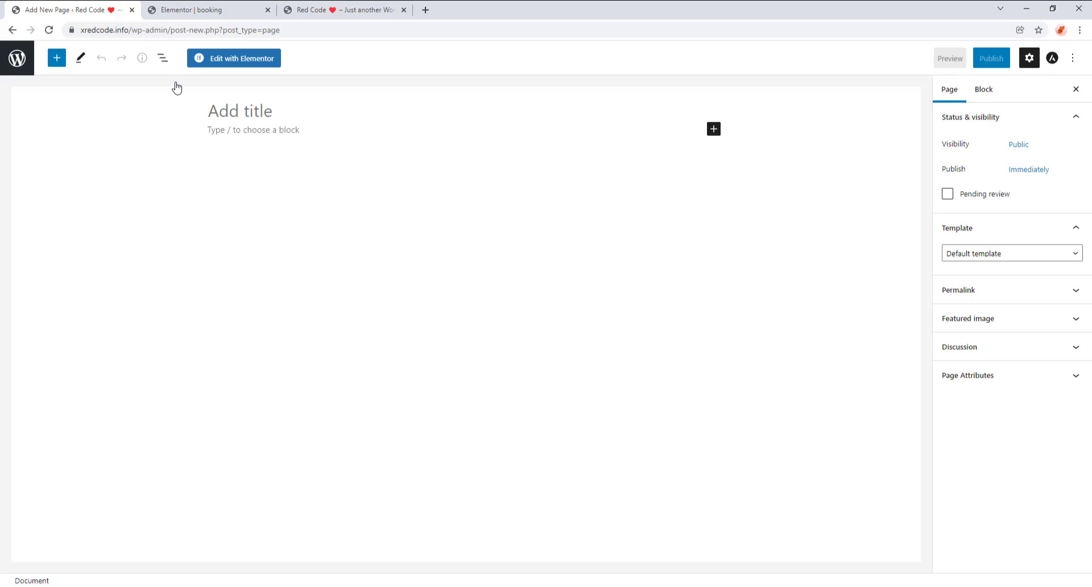
click(362, 218)
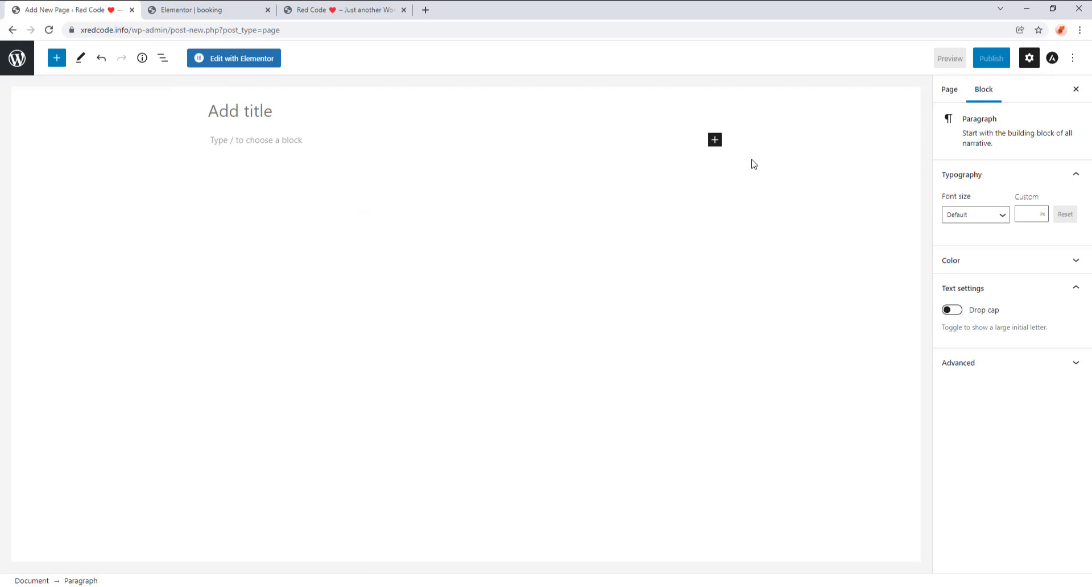
click(715, 139)
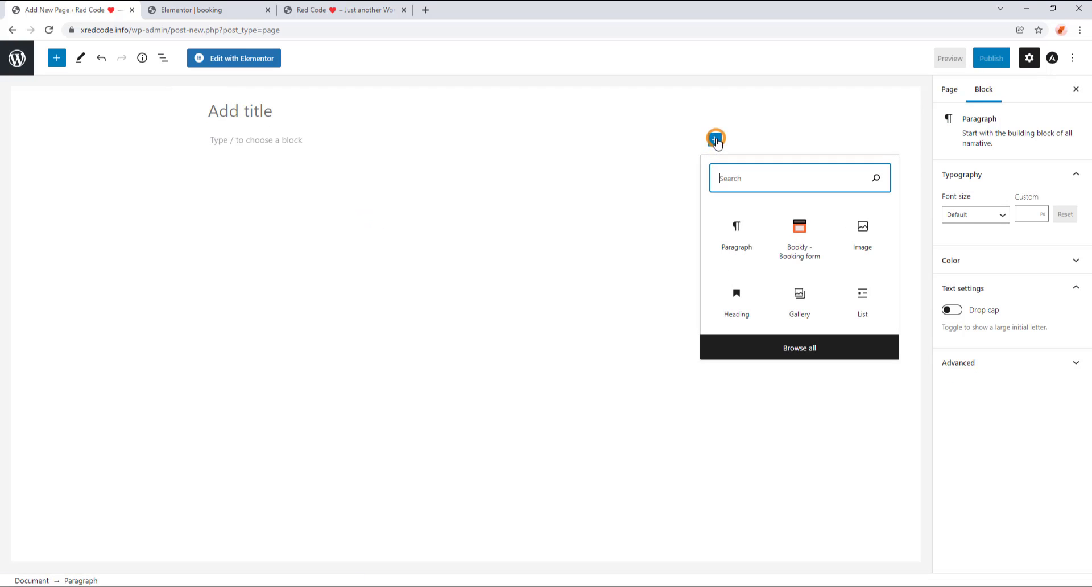
click(804, 232)
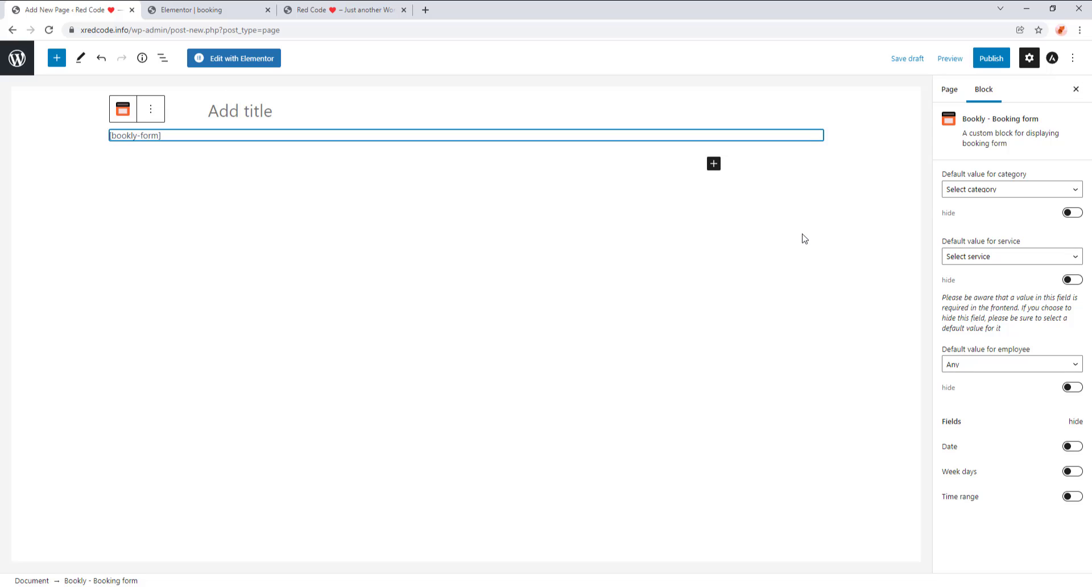
In the booking form block, hide the category field, set the doctor's service as the default service, and hide the service field.
click(1051, 194)
click(1052, 194)
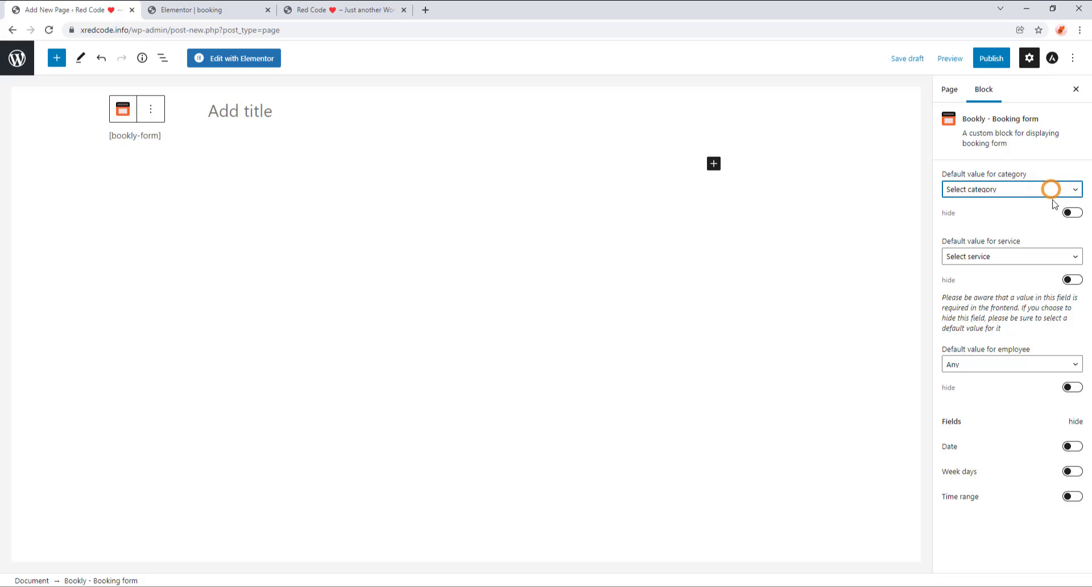
click(1079, 213)
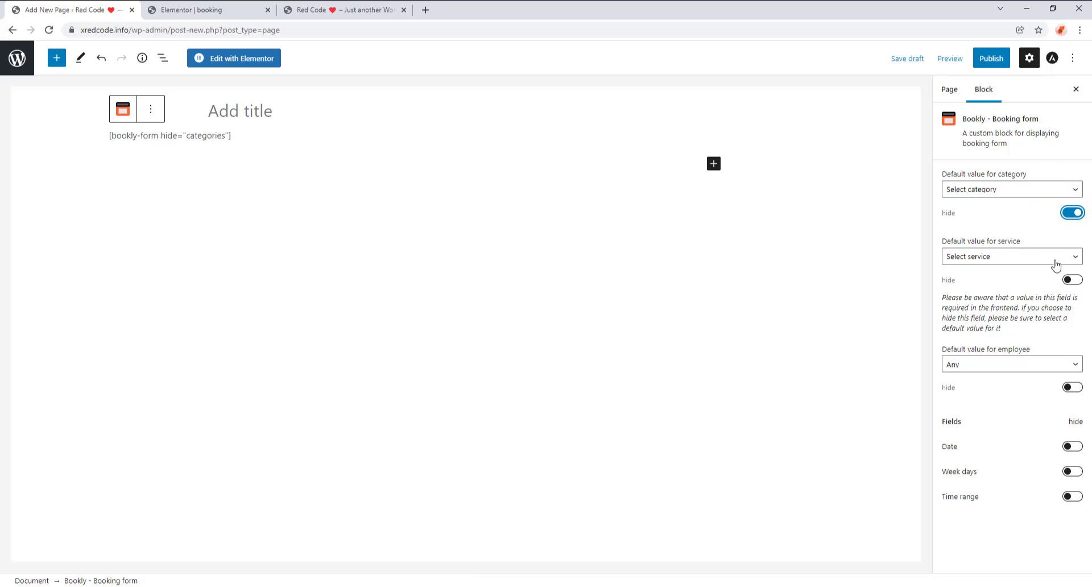
click(1055, 265)
click(1004, 280)
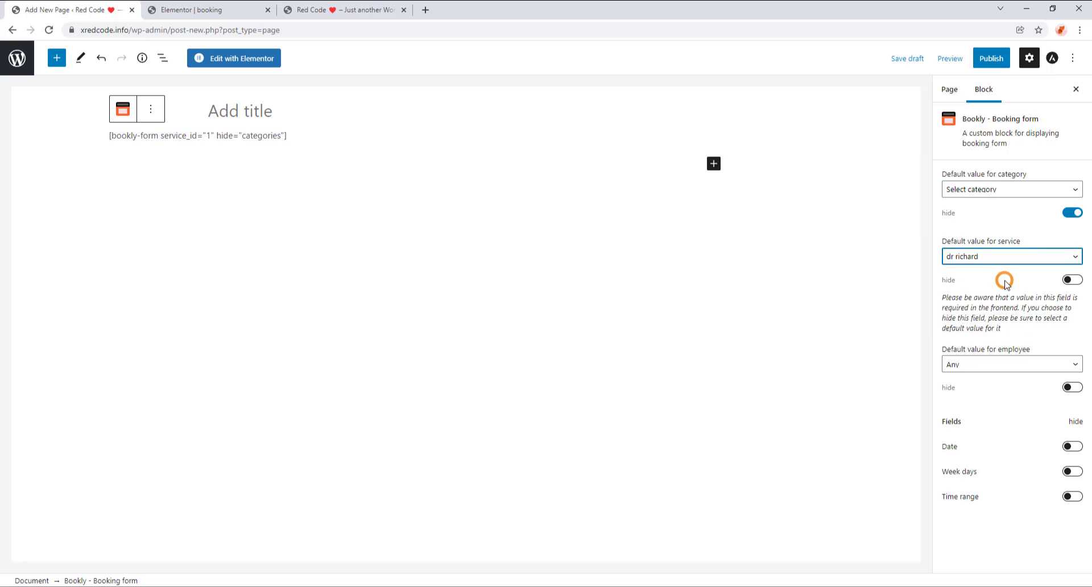
click(1071, 281)
Set the doctor as the default employee, and hide the employee, date, week days and time range fields.
click(1011, 366)
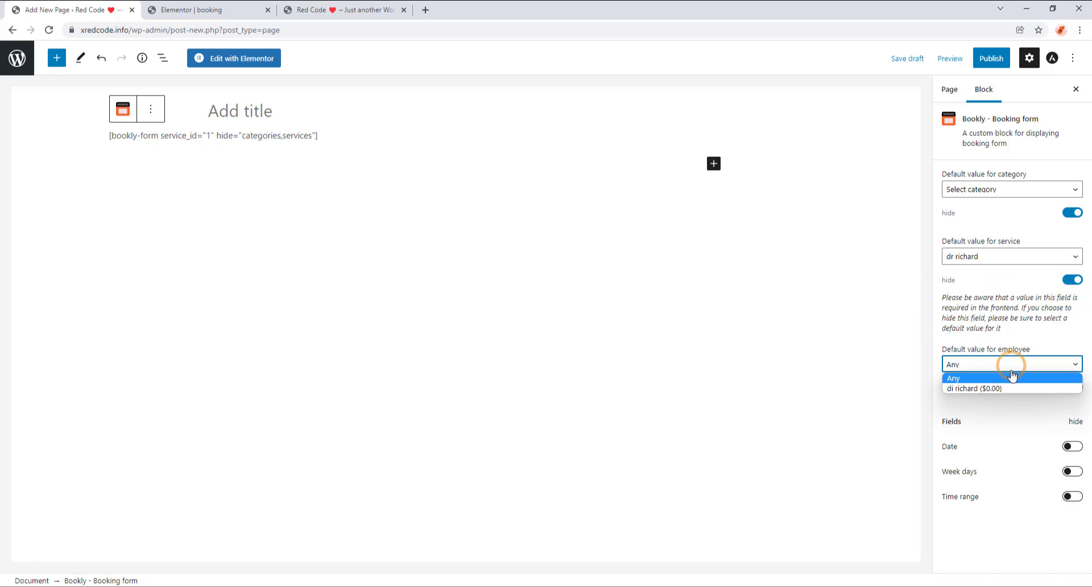
click(1009, 388)
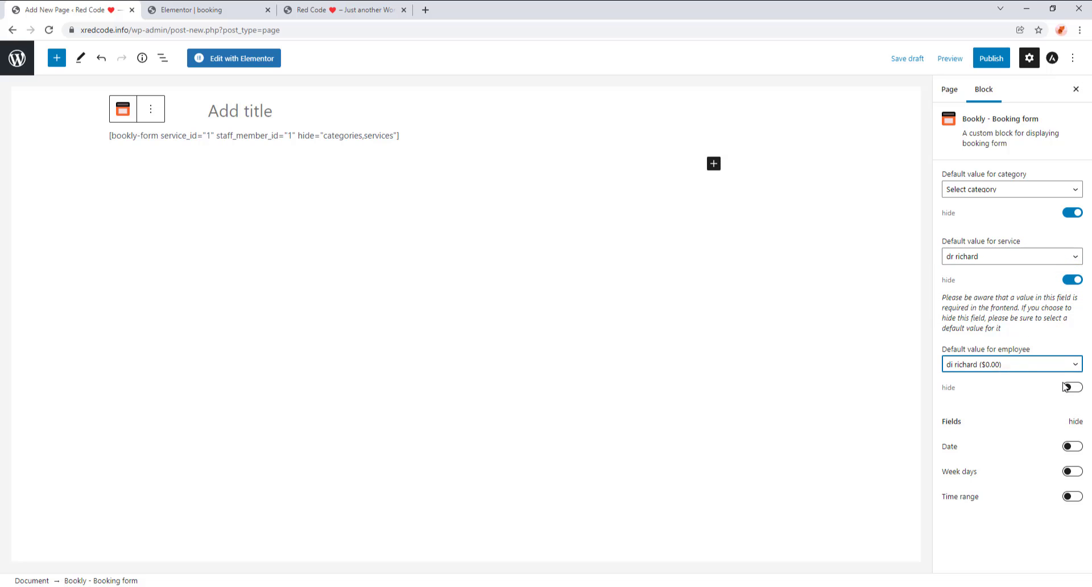
click(1077, 392)
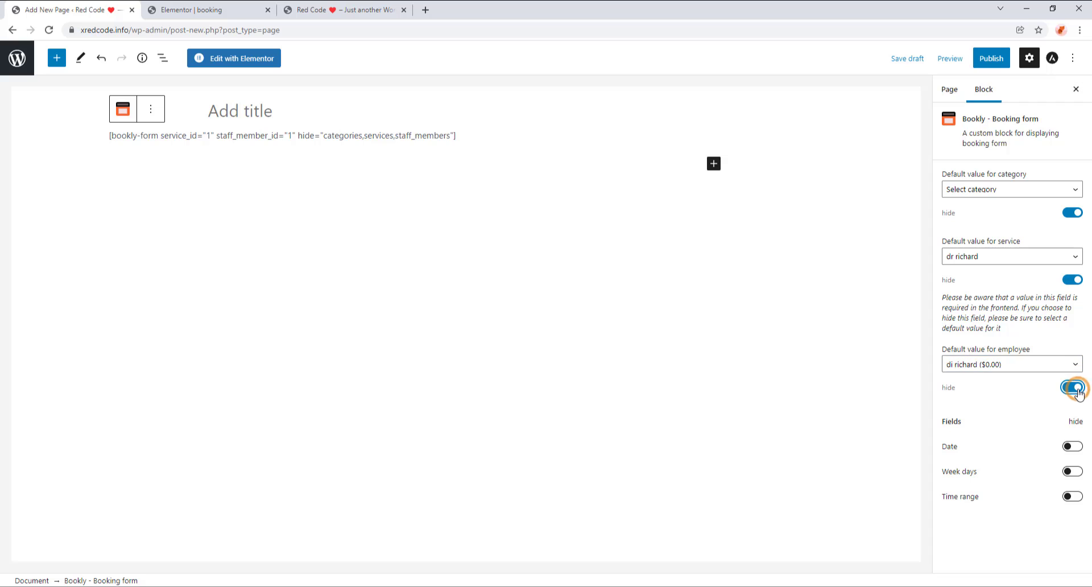
click(1076, 447)
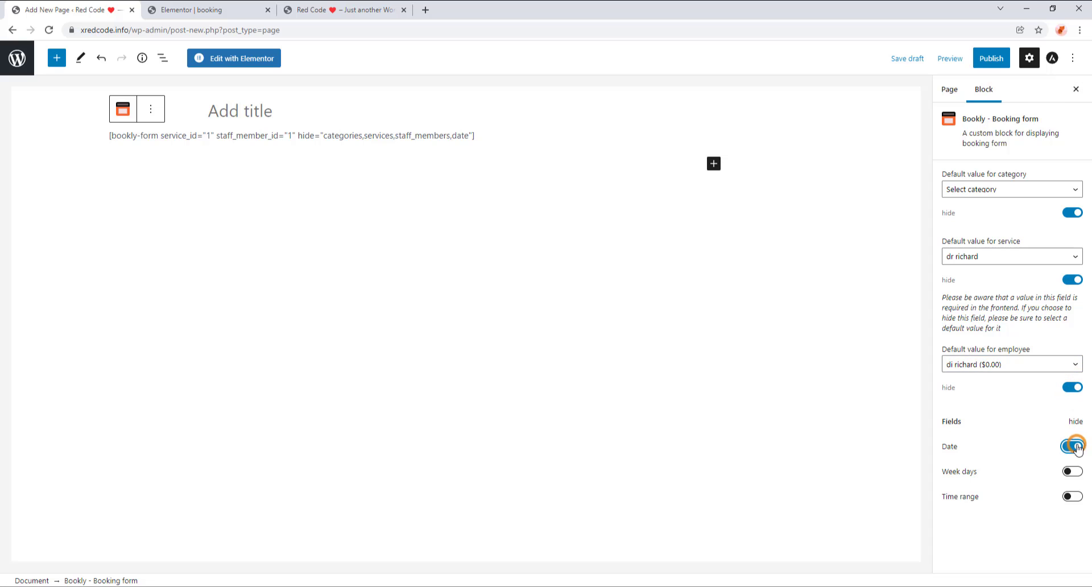
click(1074, 473)
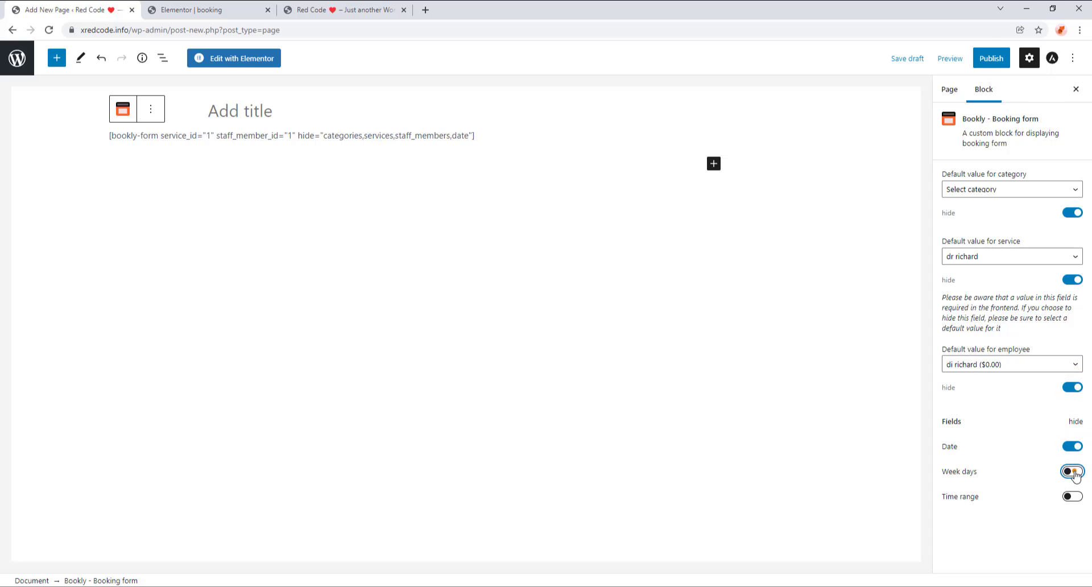
click(1077, 500)
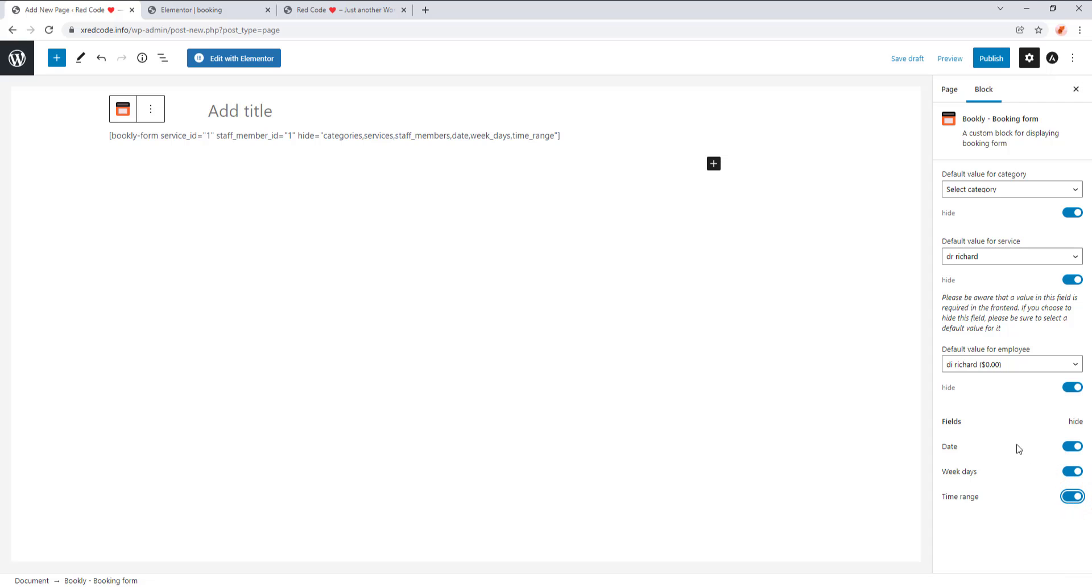
Copy the complete generated bookly-form shortcode from the booking form block.
triple_click(393, 135)
right_click(395, 135)
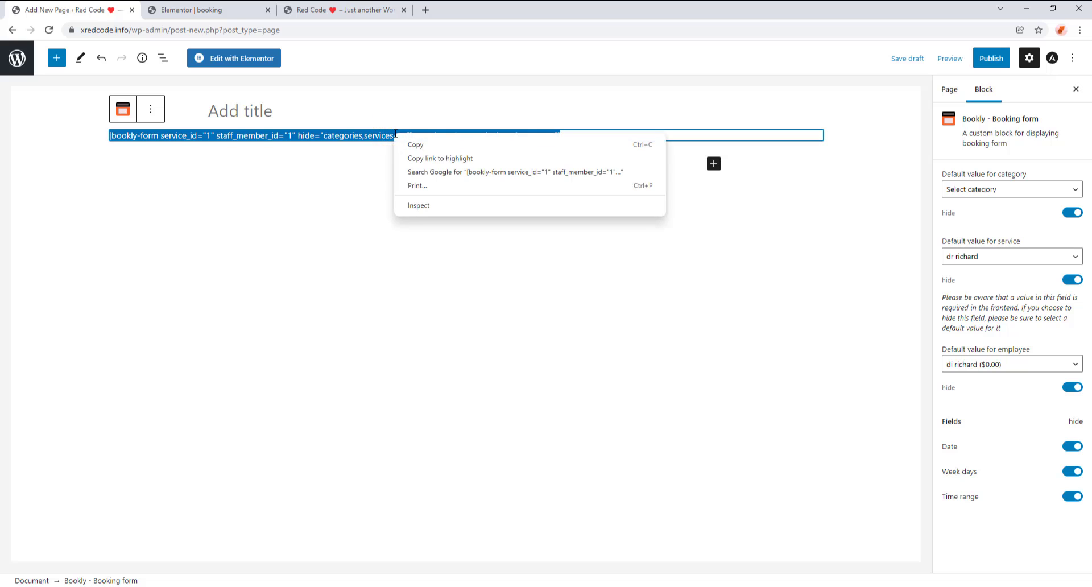
click(441, 145)
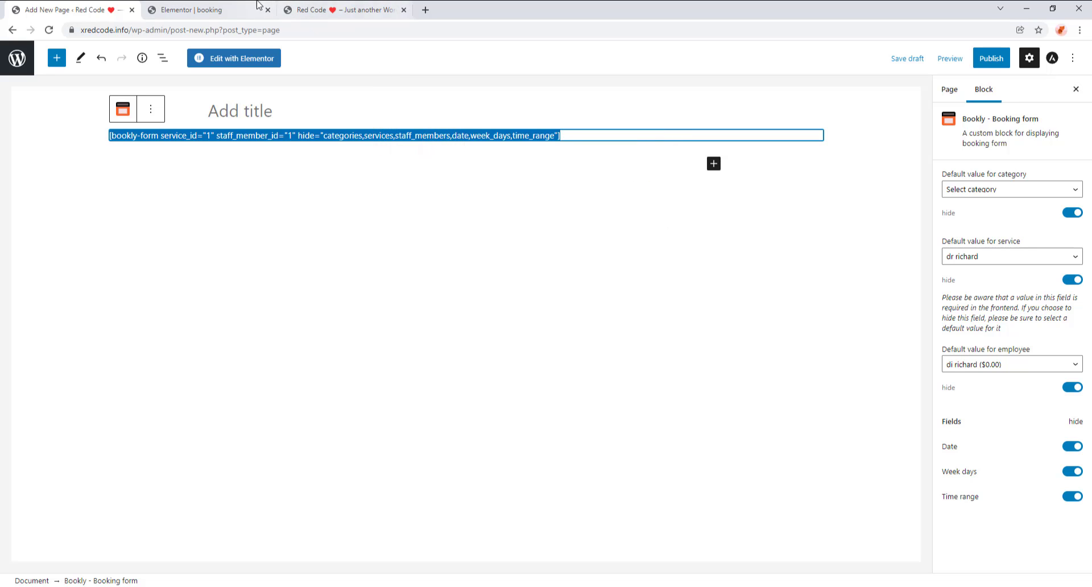
Replace the Shortcode widget's [bookly-form] text in Elementor with the copied shortcode, update the page, and check the preview.
click(239, 7)
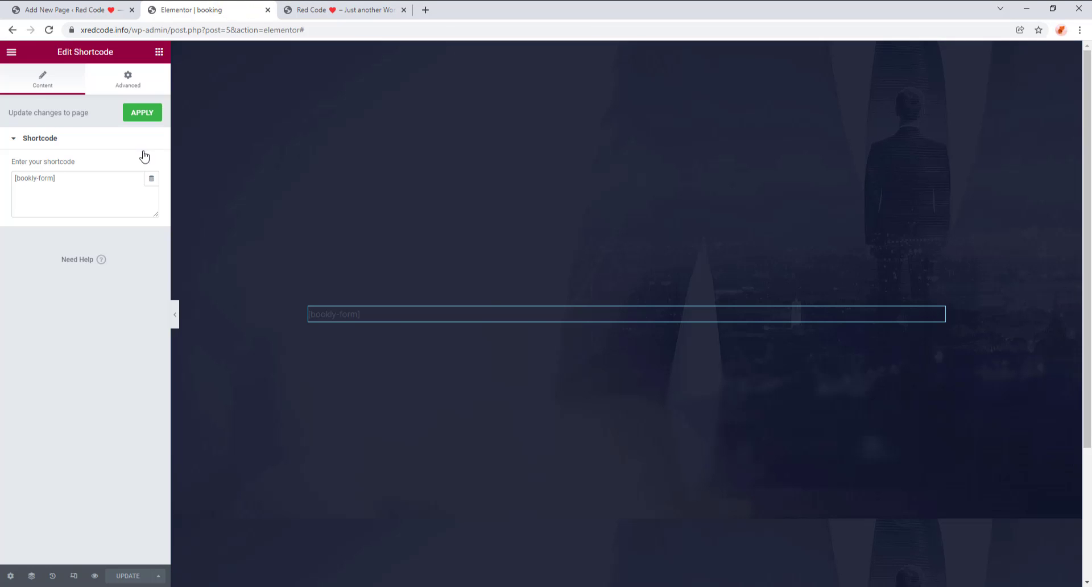
triple_click(83, 175)
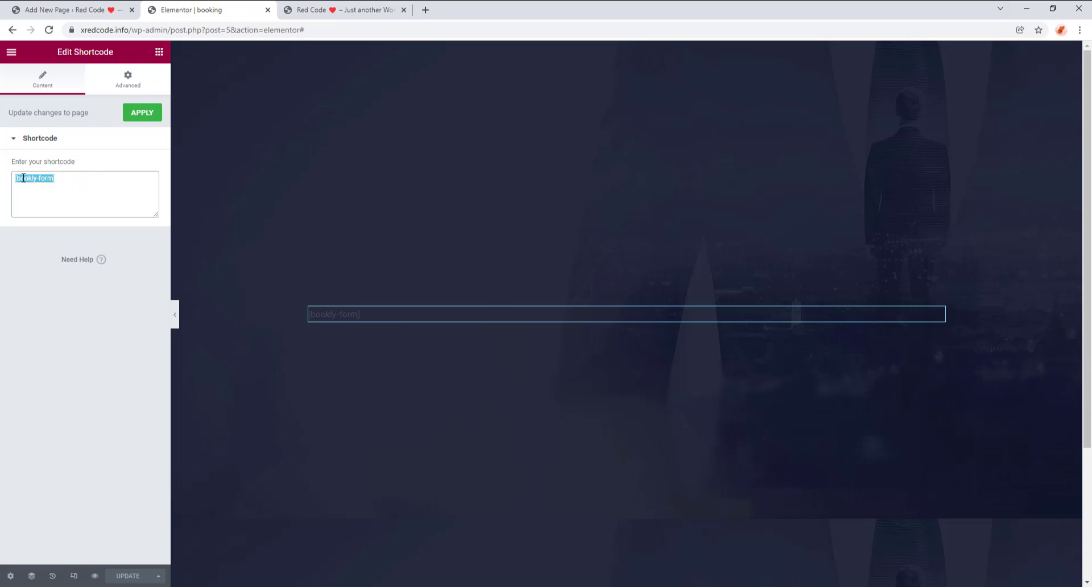
key(BackSpace)
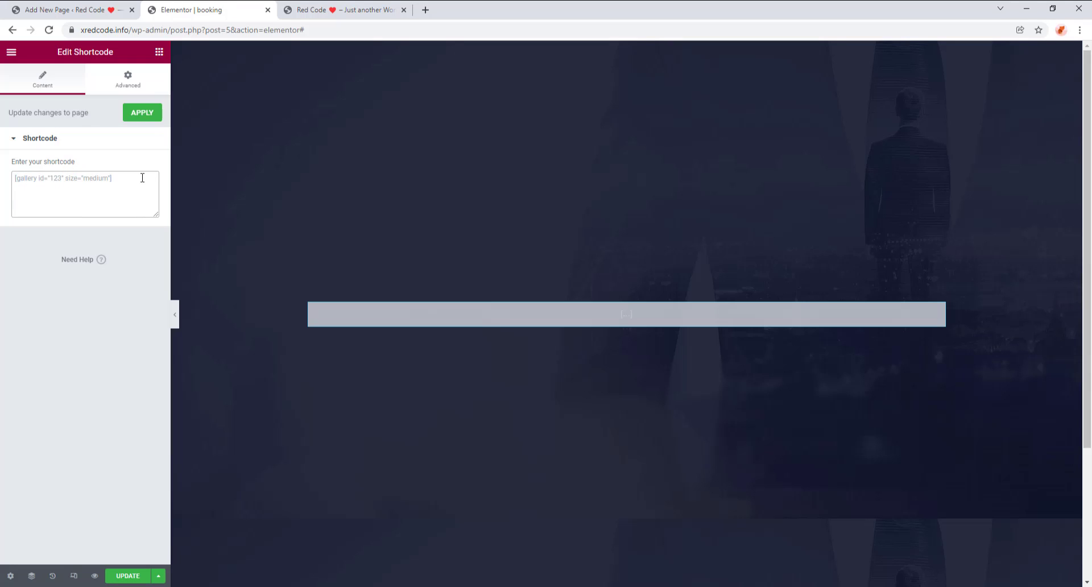
right_click(113, 180)
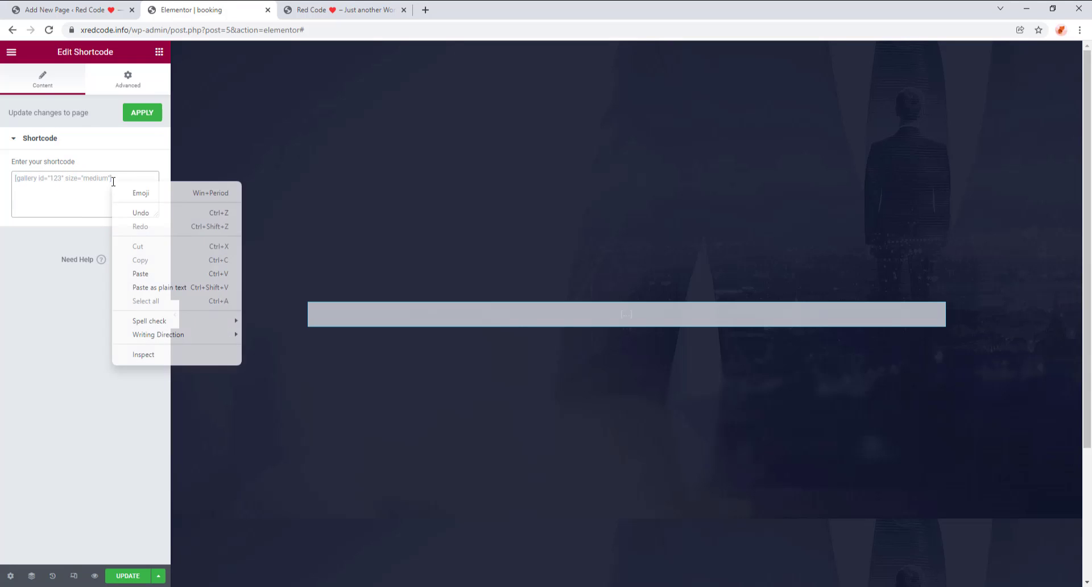
click(155, 276)
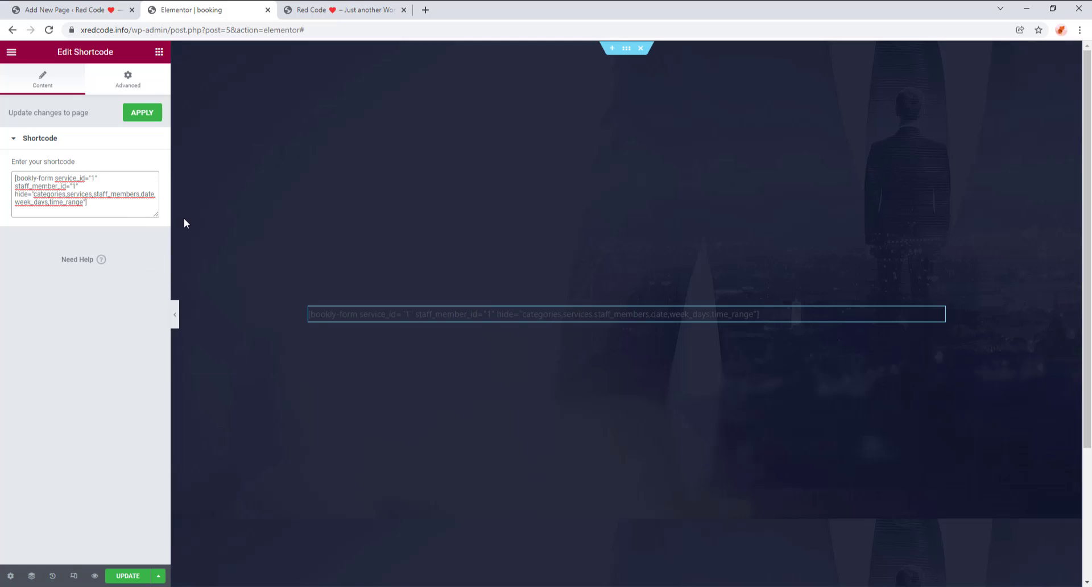
click(127, 576)
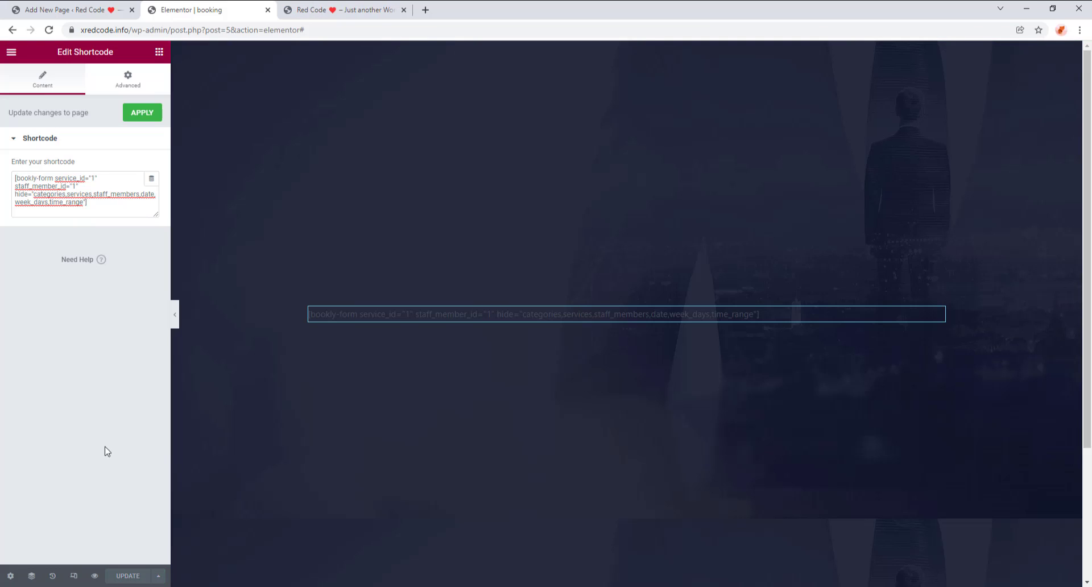
click(347, 6)
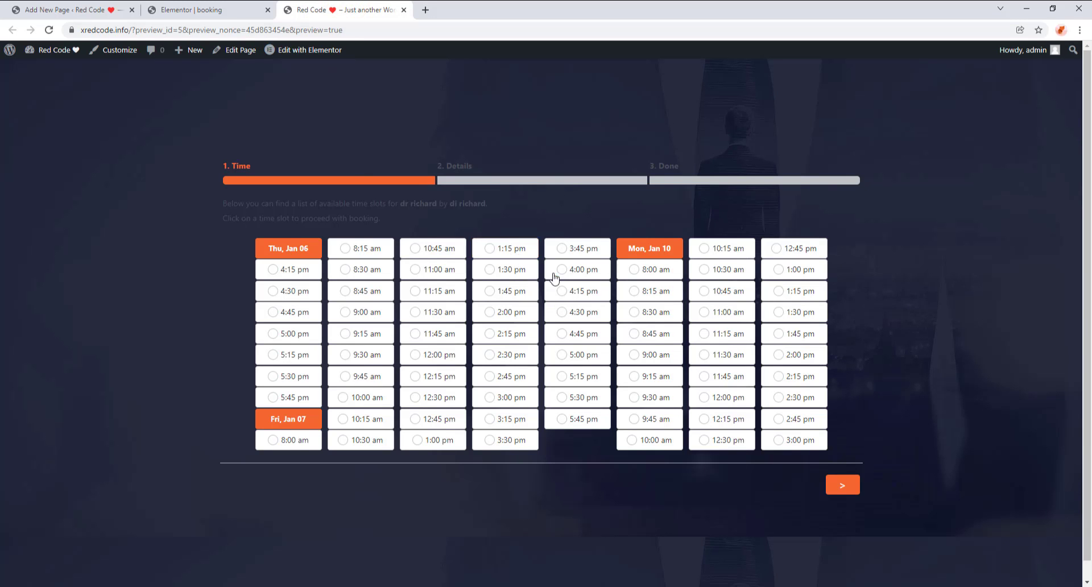
click(91, 5)
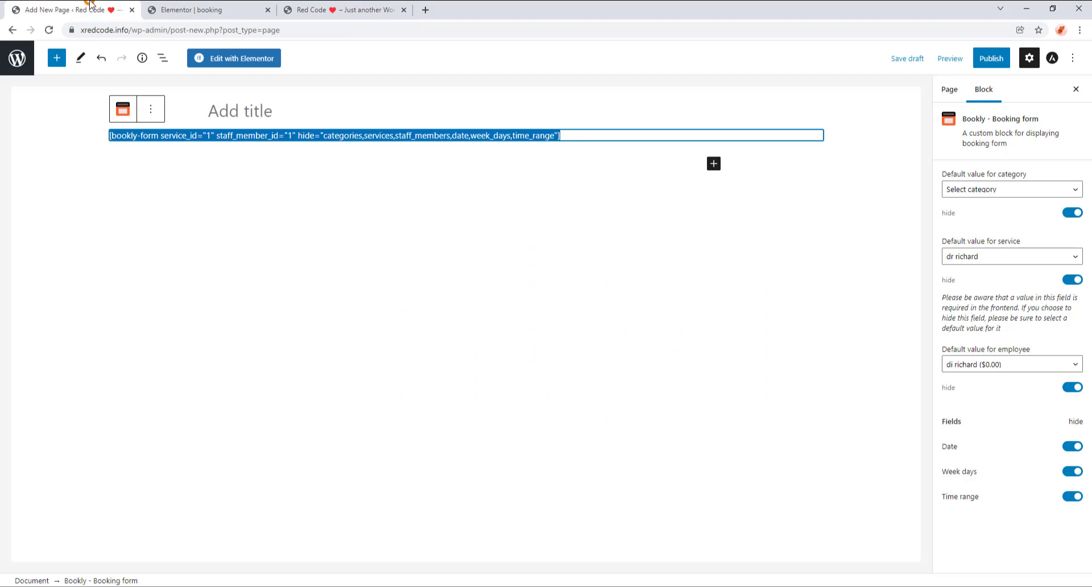
Leave the unsaved new page without keeping its changes and open Bookly's Appearance settings.
click(9, 61)
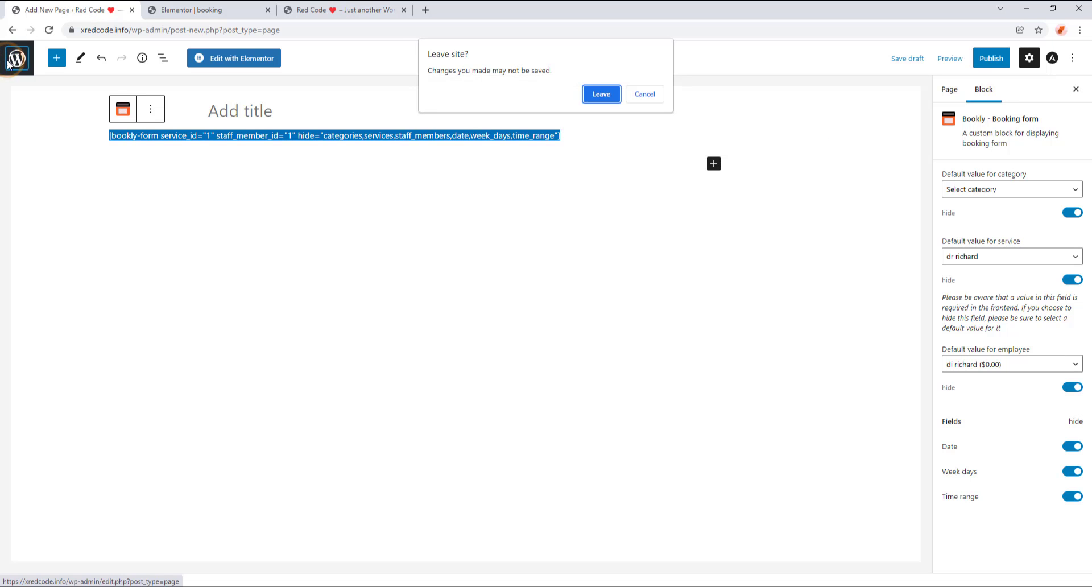
click(598, 97)
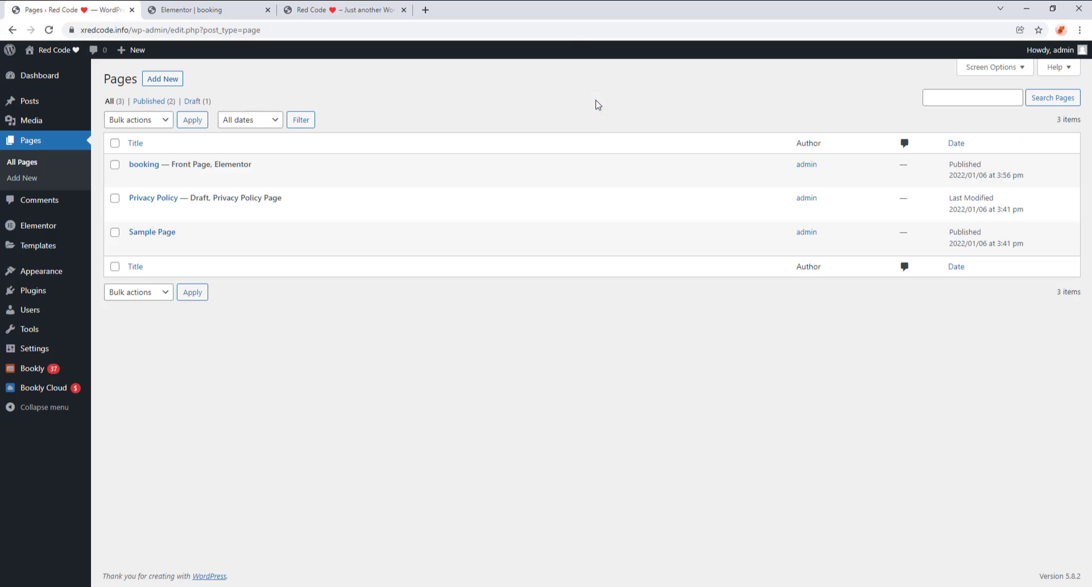
mouse_move(77, 367)
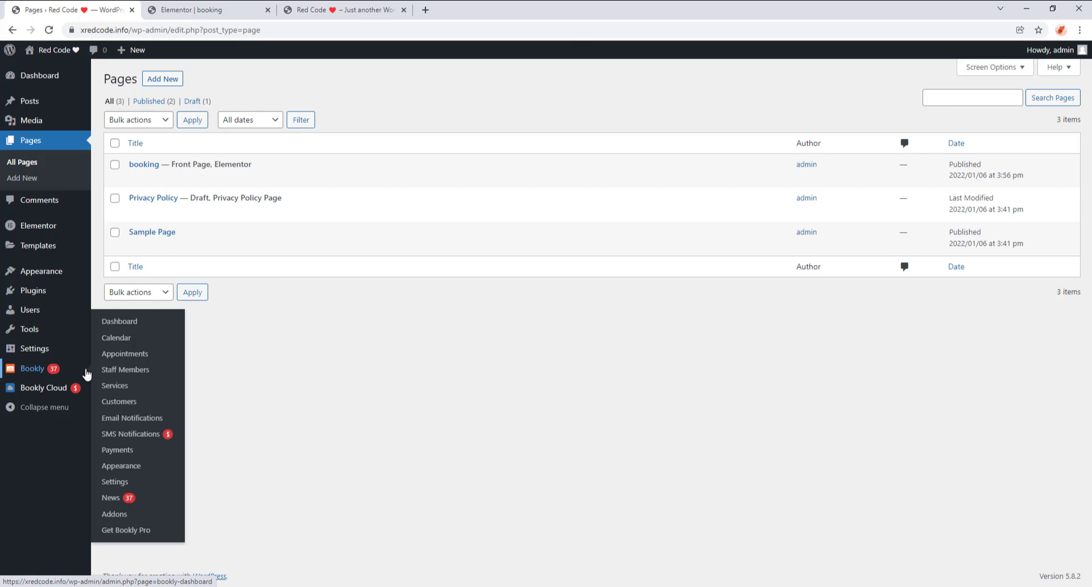
click(175, 472)
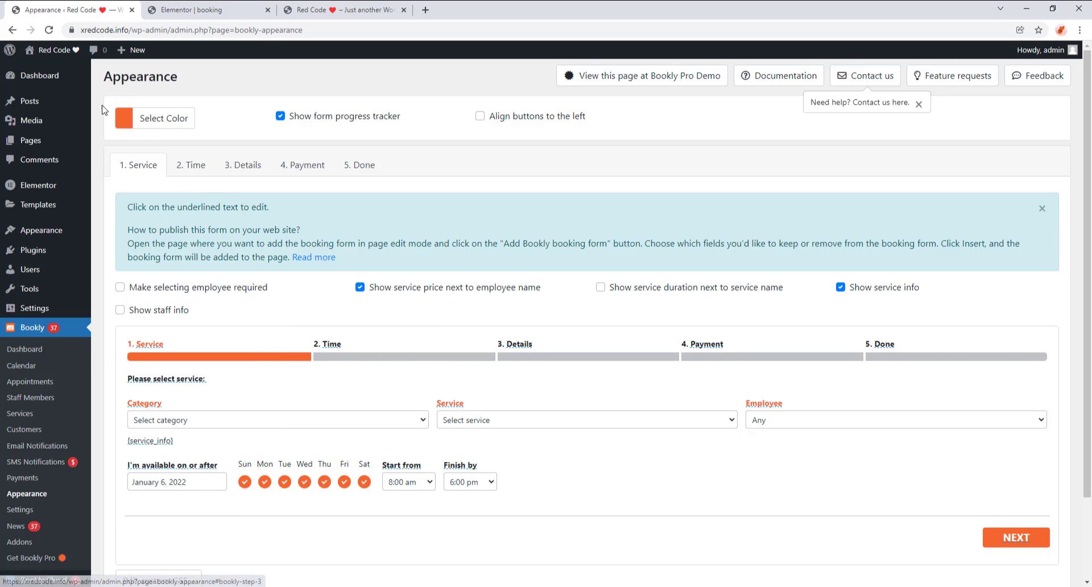
Set the Bookly form's main color to the preset yellow #eeee22.
click(130, 124)
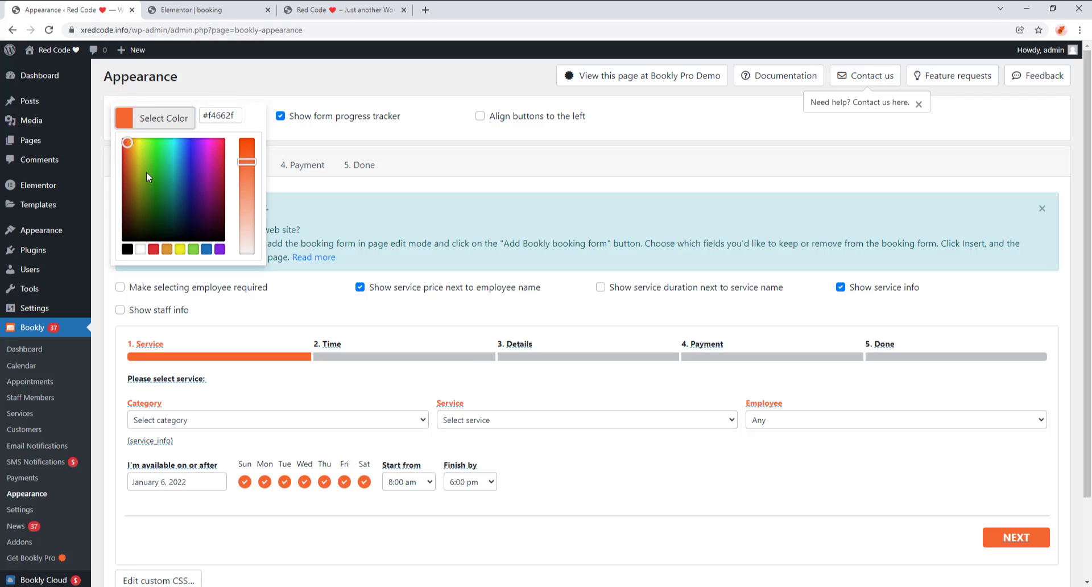
click(181, 250)
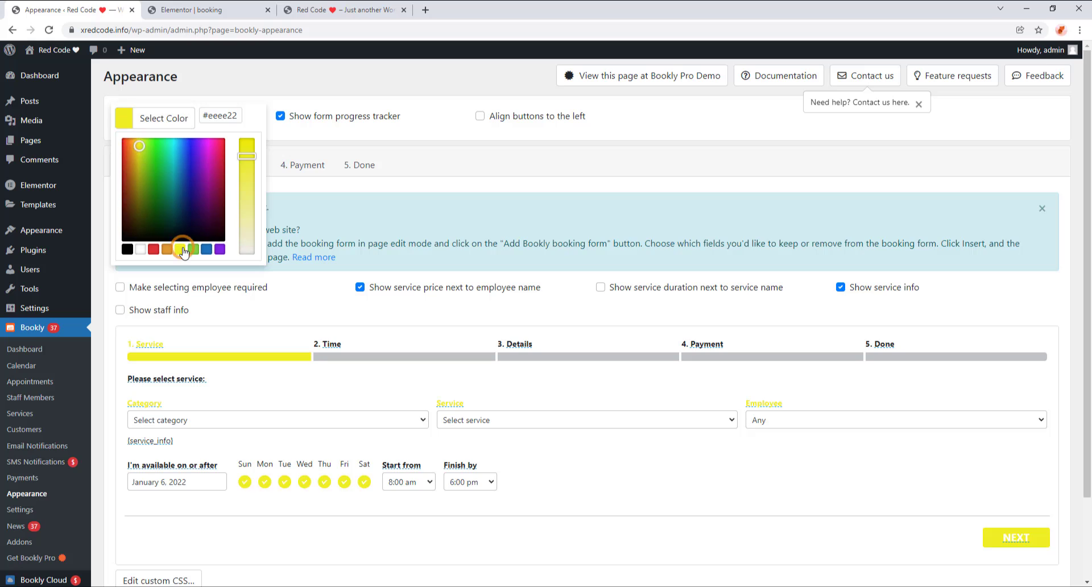
click(207, 341)
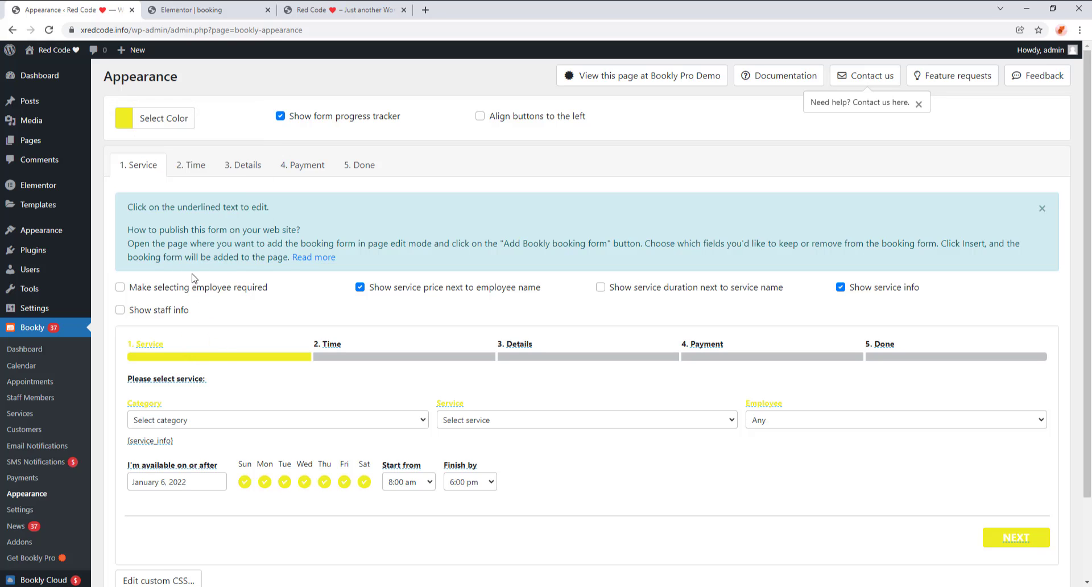
For the form's Time step, enable the calendar and blocked timeslots, leave each day in one column off, and save the appearance settings.
click(190, 164)
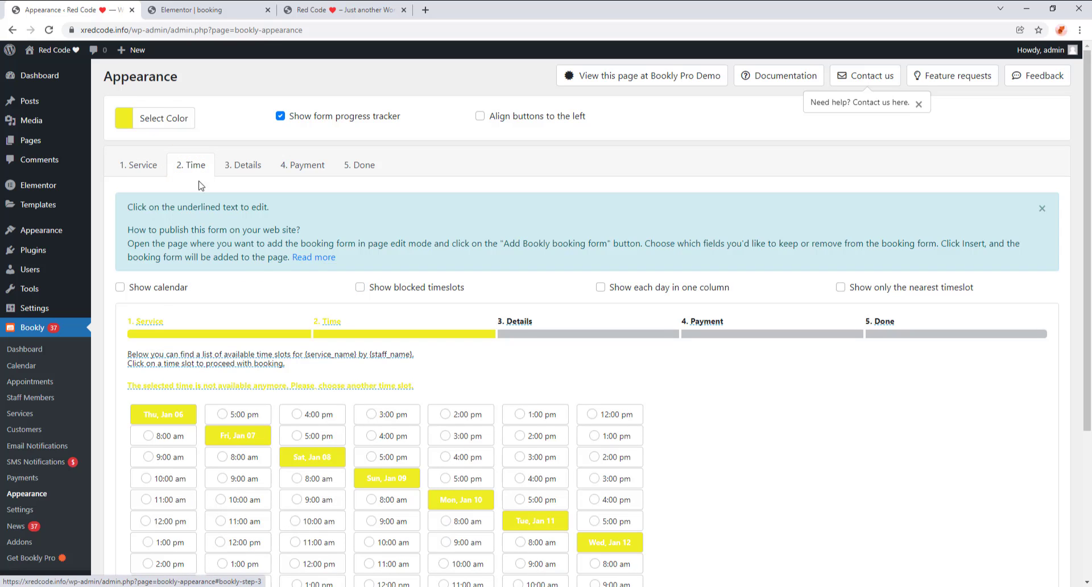
click(160, 287)
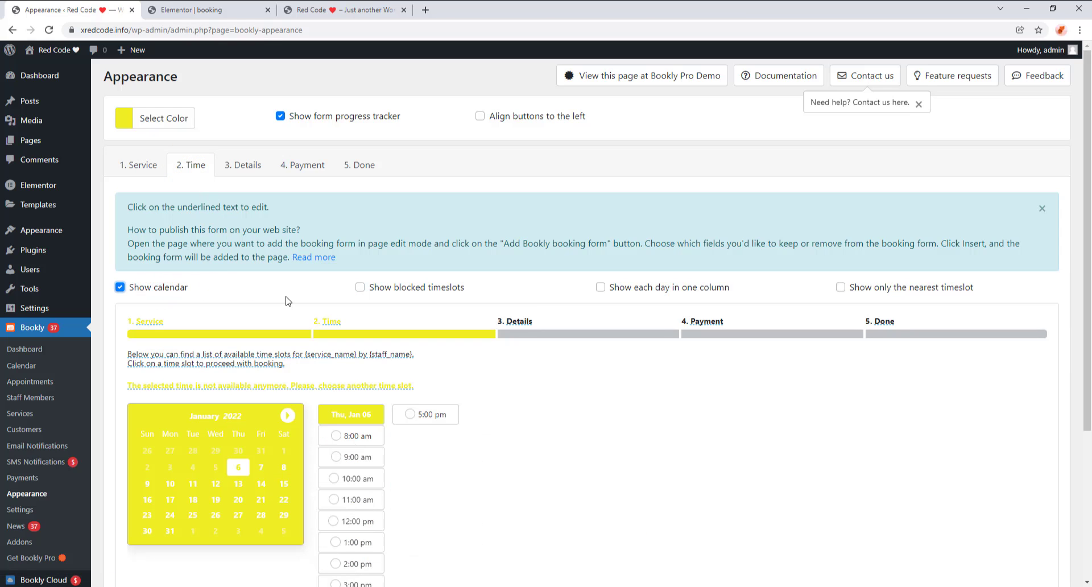
click(361, 287)
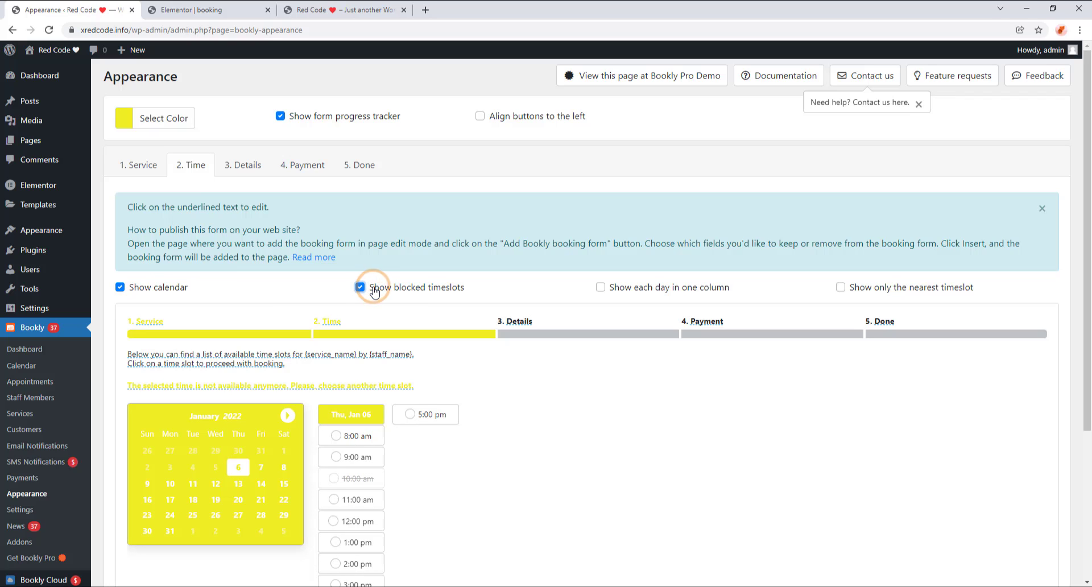
click(612, 289)
click(612, 289)
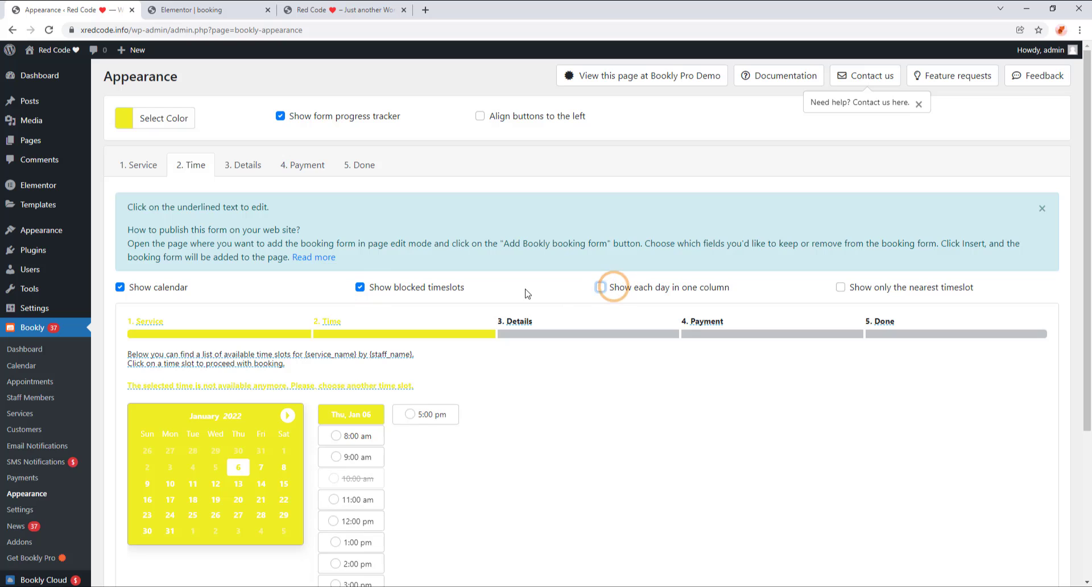
scroll(632, 342, down, 4)
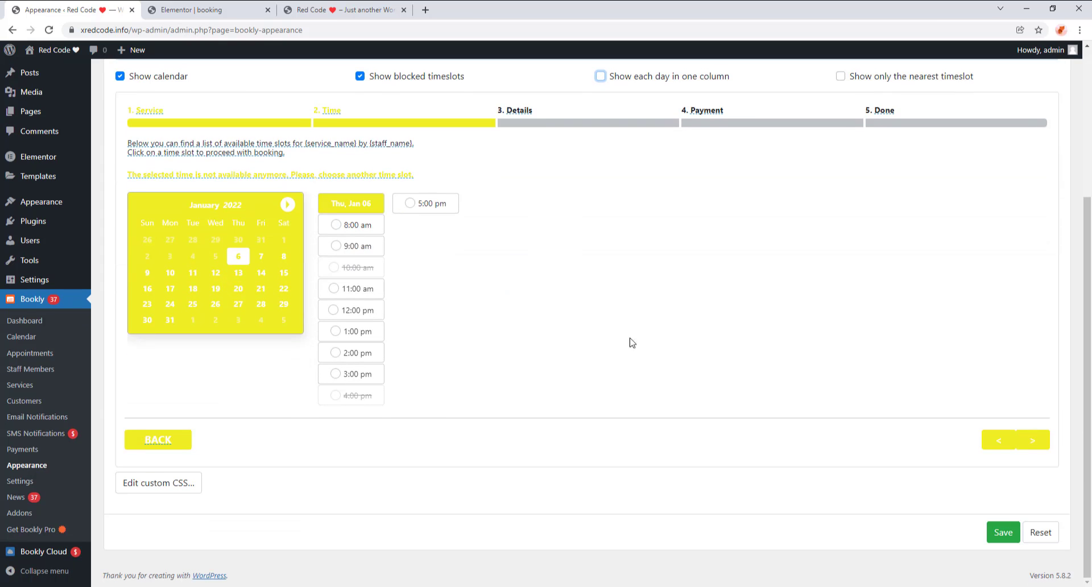
click(1000, 533)
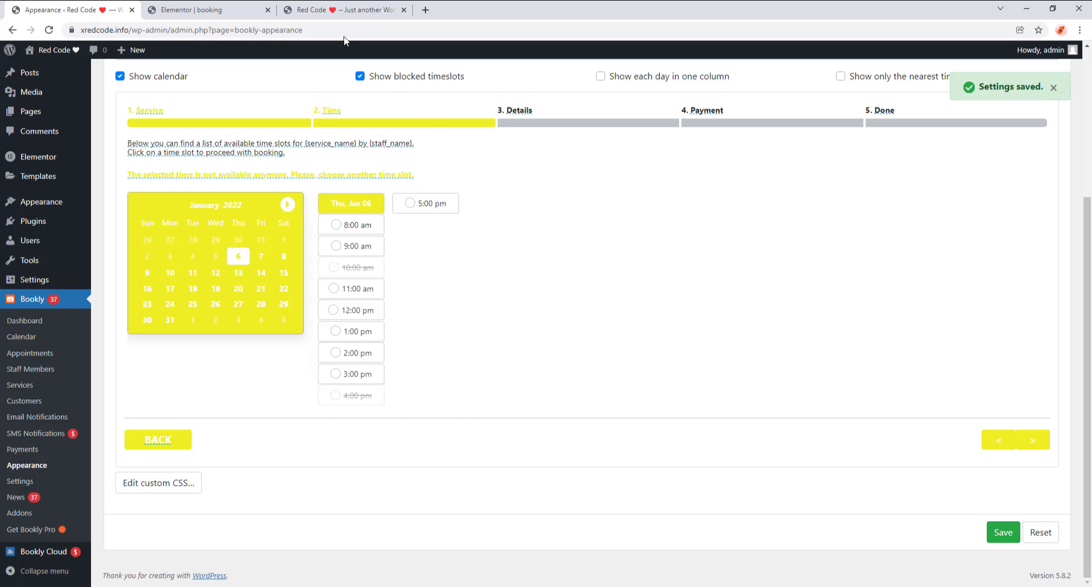
Reload the homepage preview and try the booking calendar by selecting January 12 and January 11.
click(337, 10)
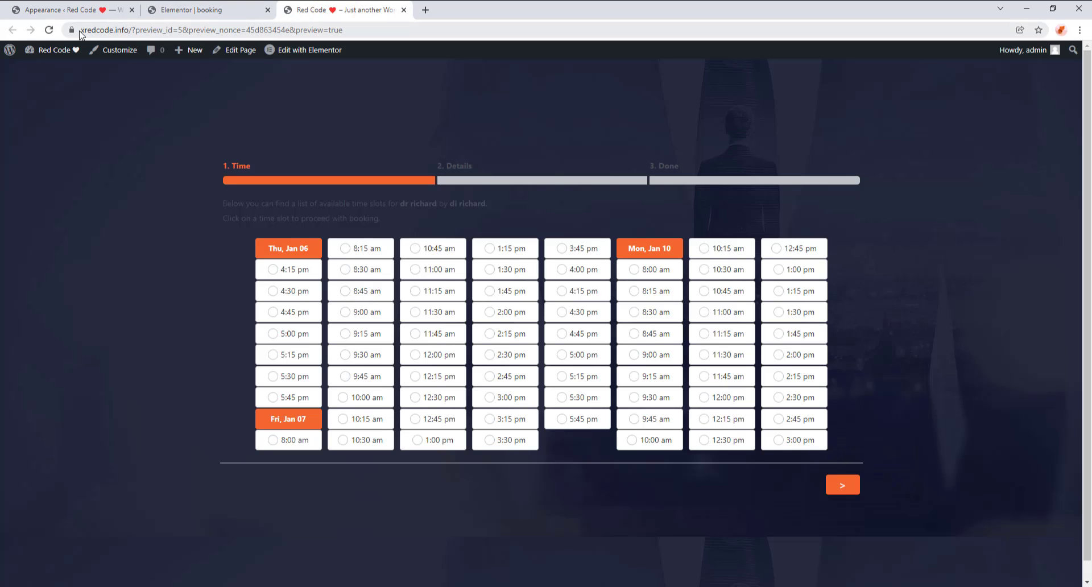
click(49, 30)
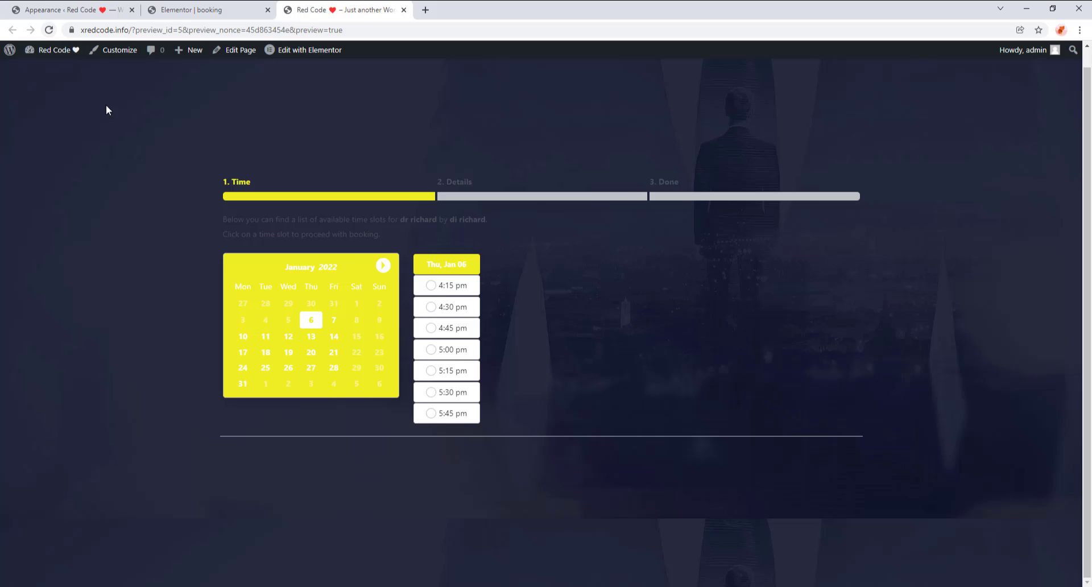
click(311, 338)
click(288, 316)
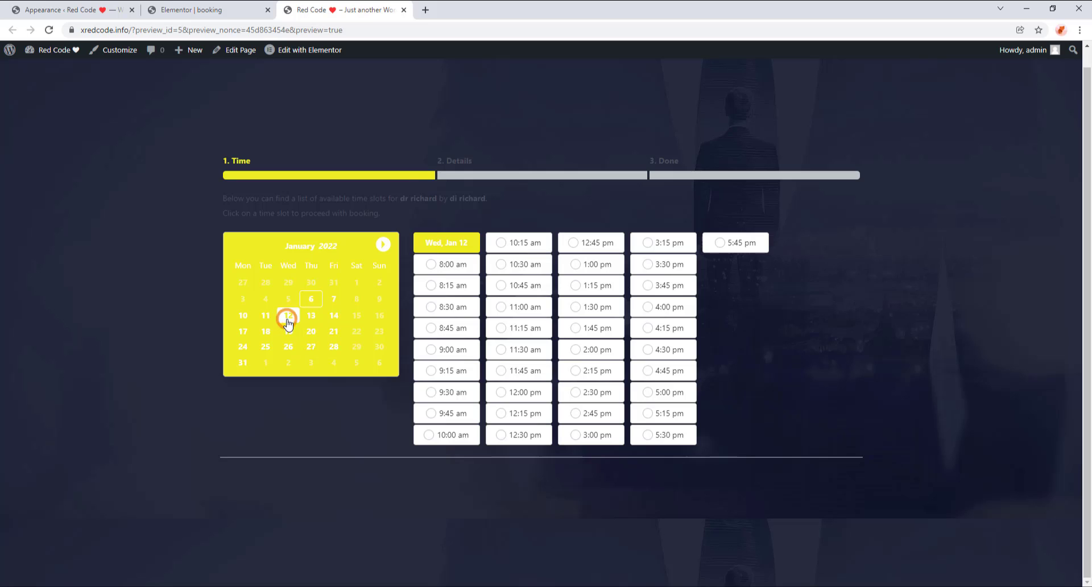
click(266, 323)
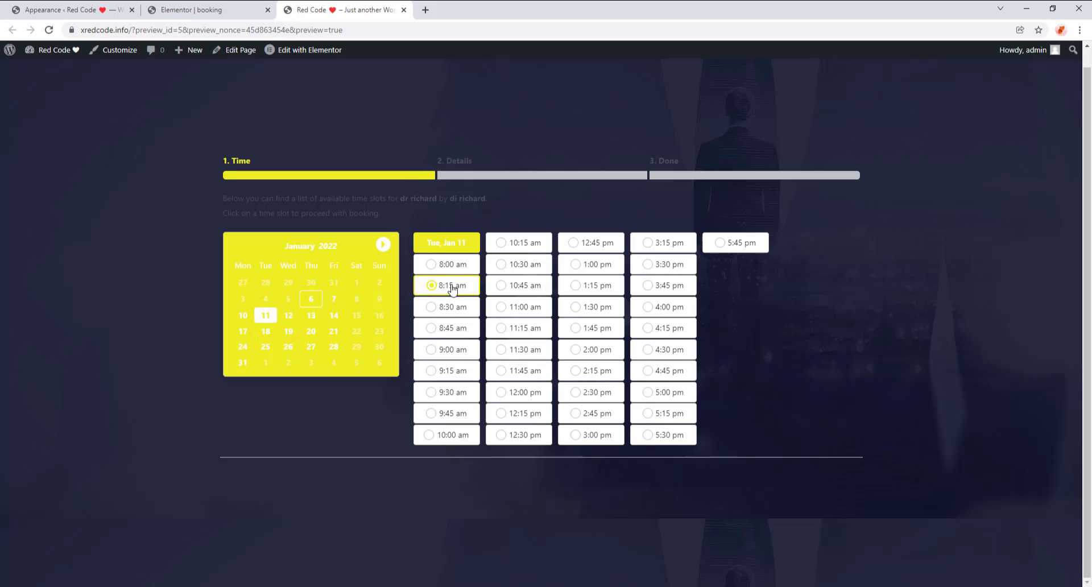
Complete a test booking for February 10, 2022 at 8:00 am, submit the customer details, and start the form over.
click(383, 245)
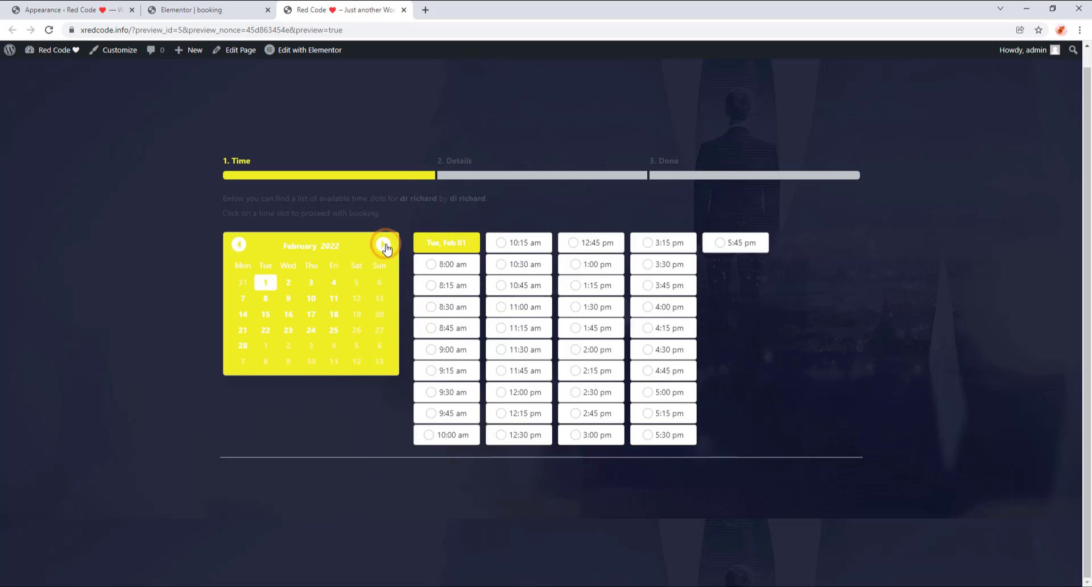
click(312, 300)
click(455, 267)
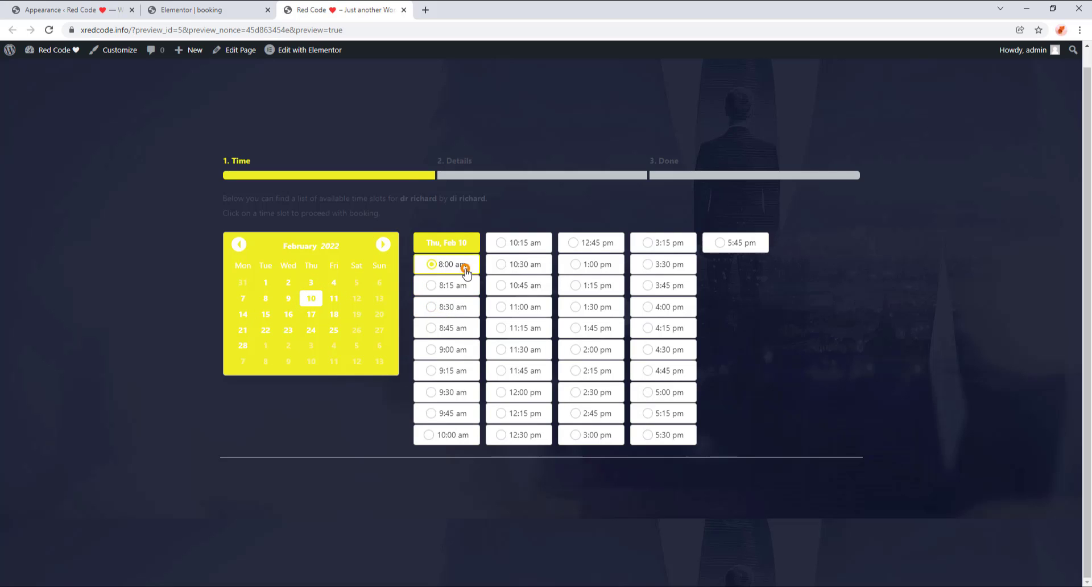
click(463, 268)
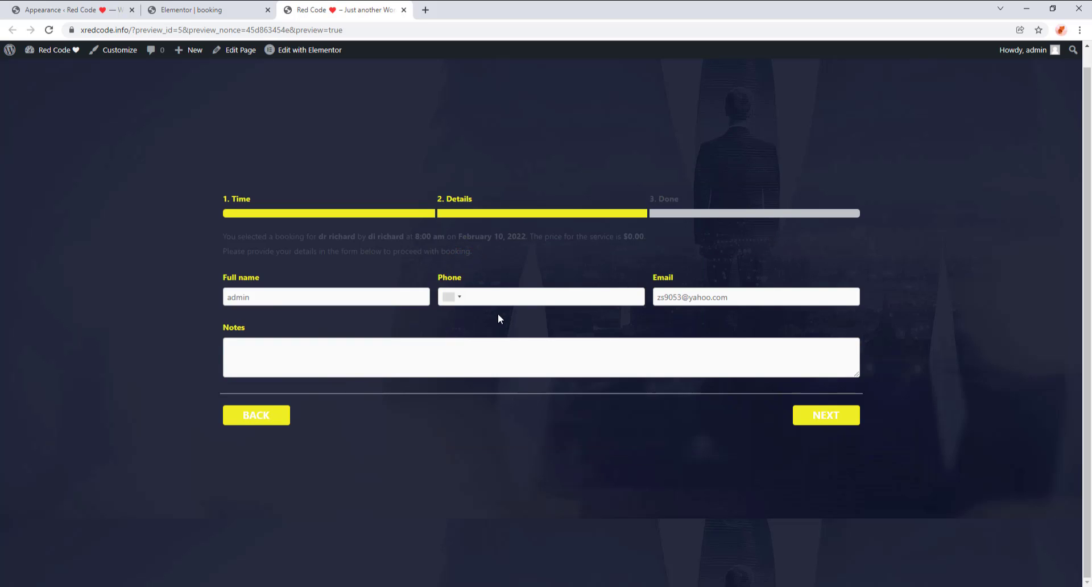
click(491, 299)
click(856, 416)
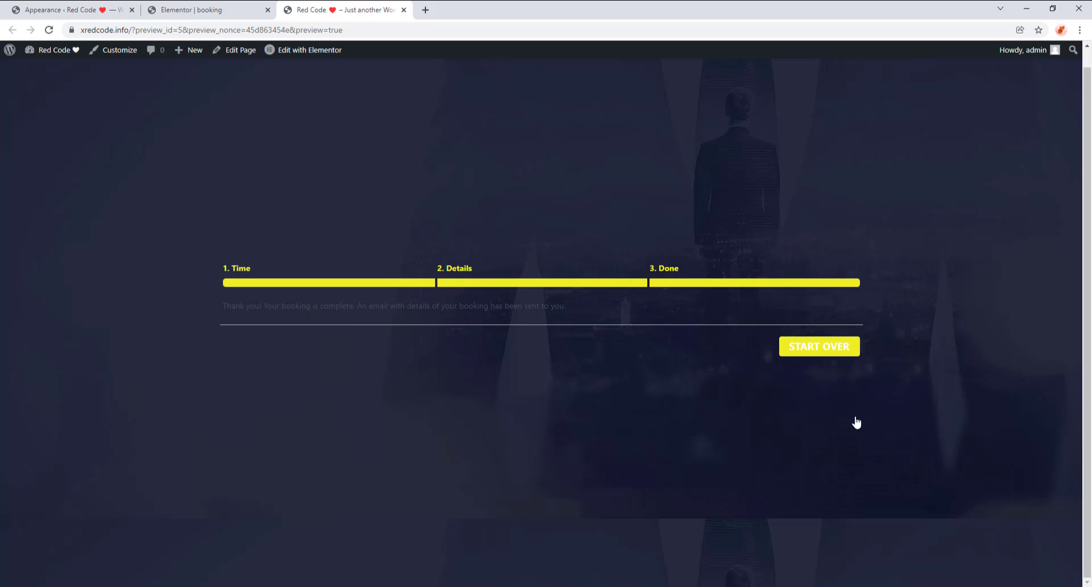
click(813, 353)
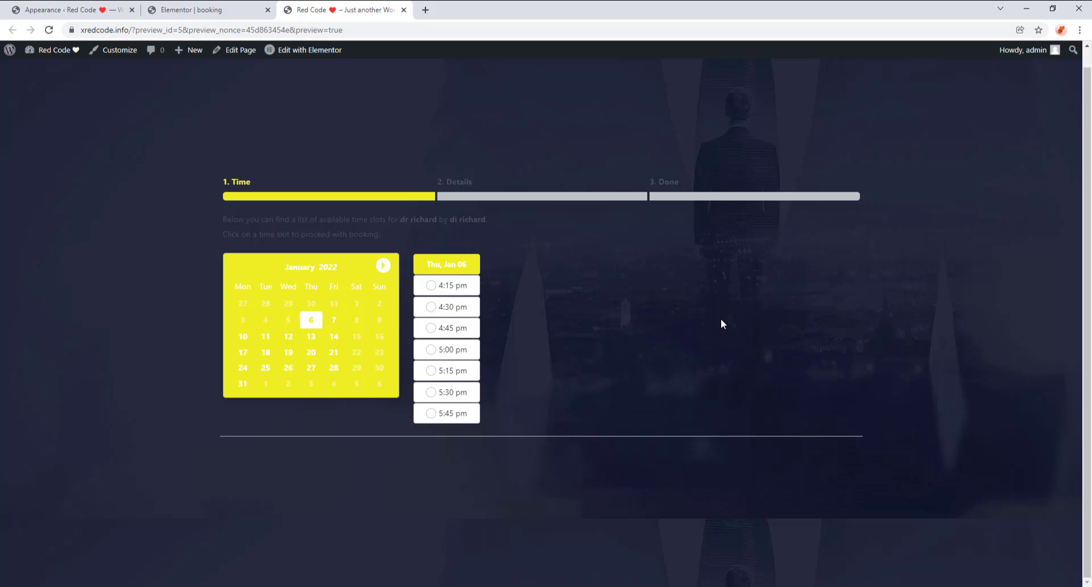
Inspect the instruction text above the calendar and add a new .bookly-box style rule with an empty declaration.
right_click(323, 220)
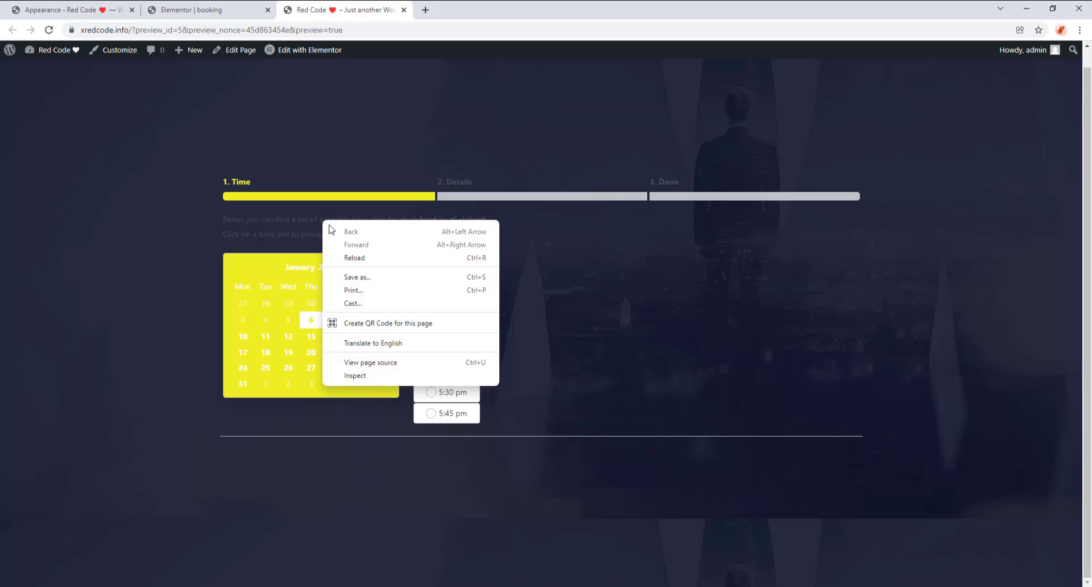
click(393, 377)
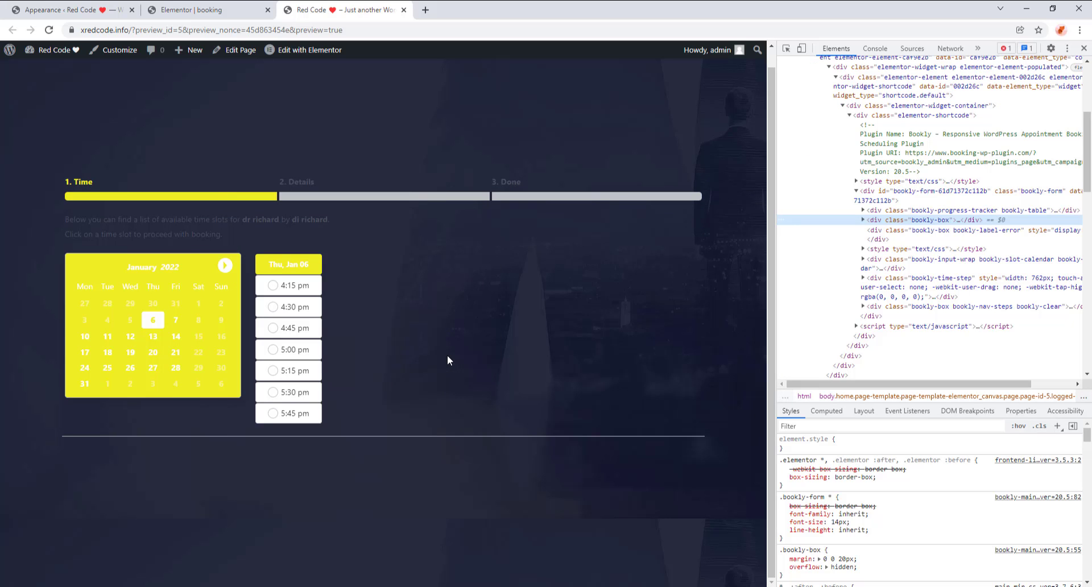
click(1056, 428)
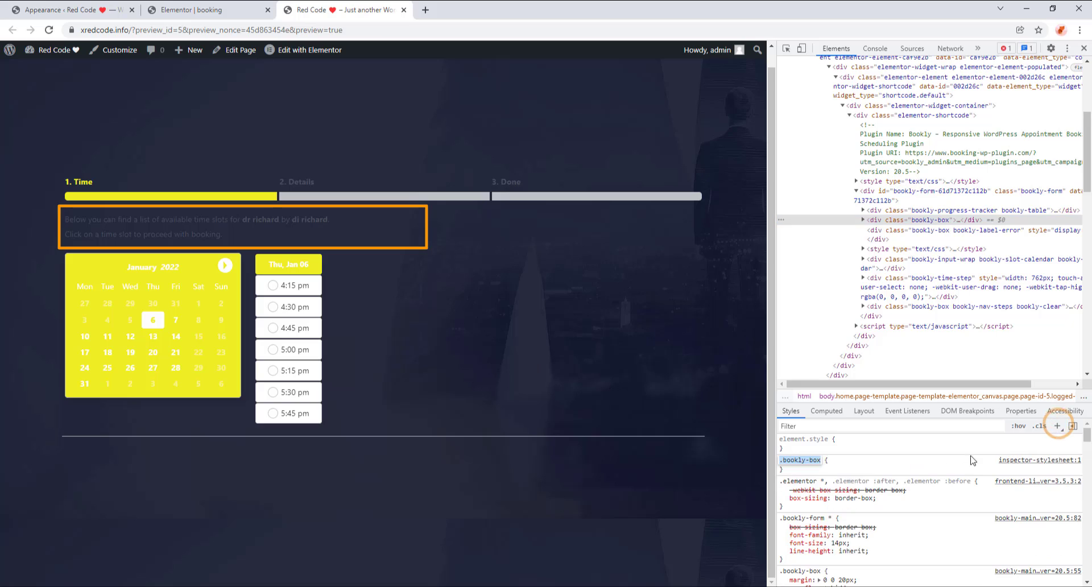
click(835, 461)
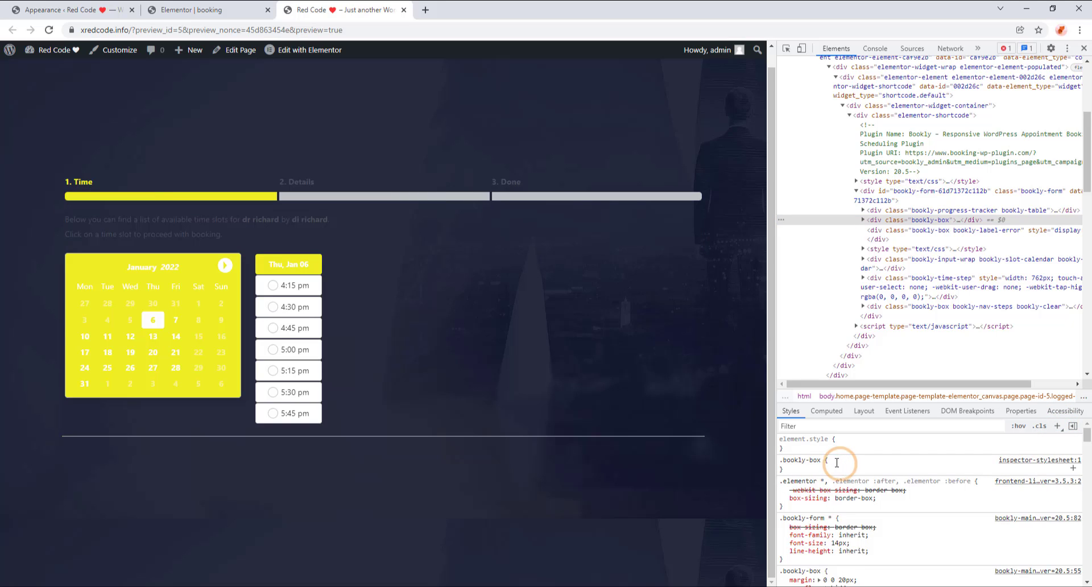
click(835, 461)
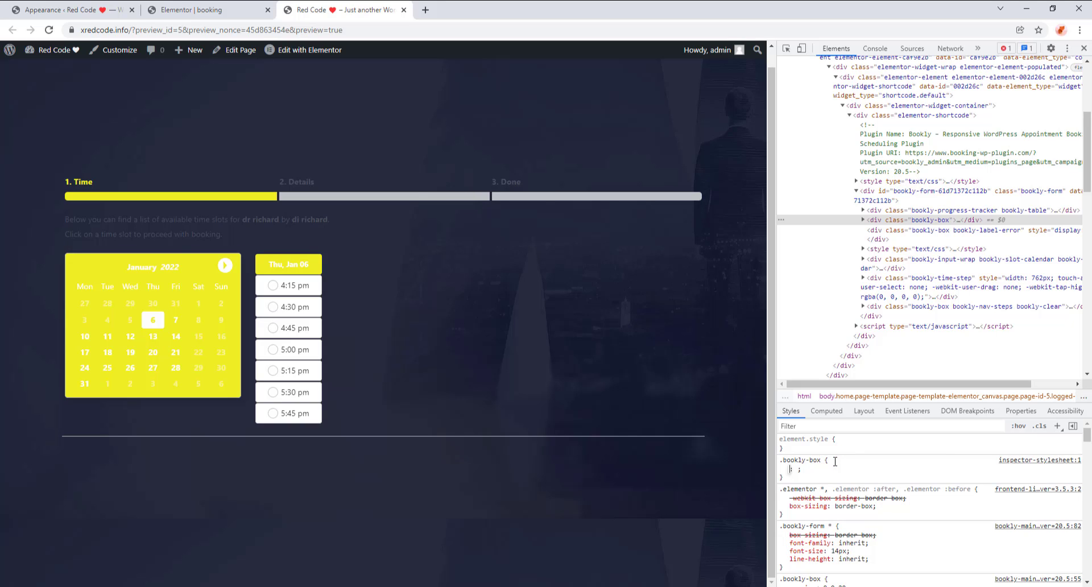
Set the text color in the new .bookly-box rule to white.
text(color)
key(Right)
key(Tab)
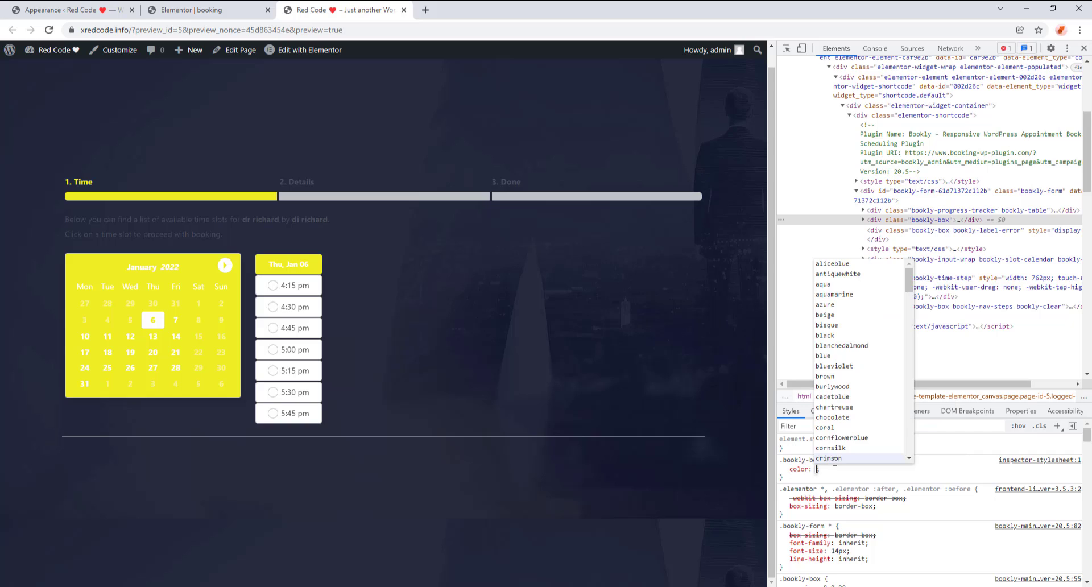
text(w)
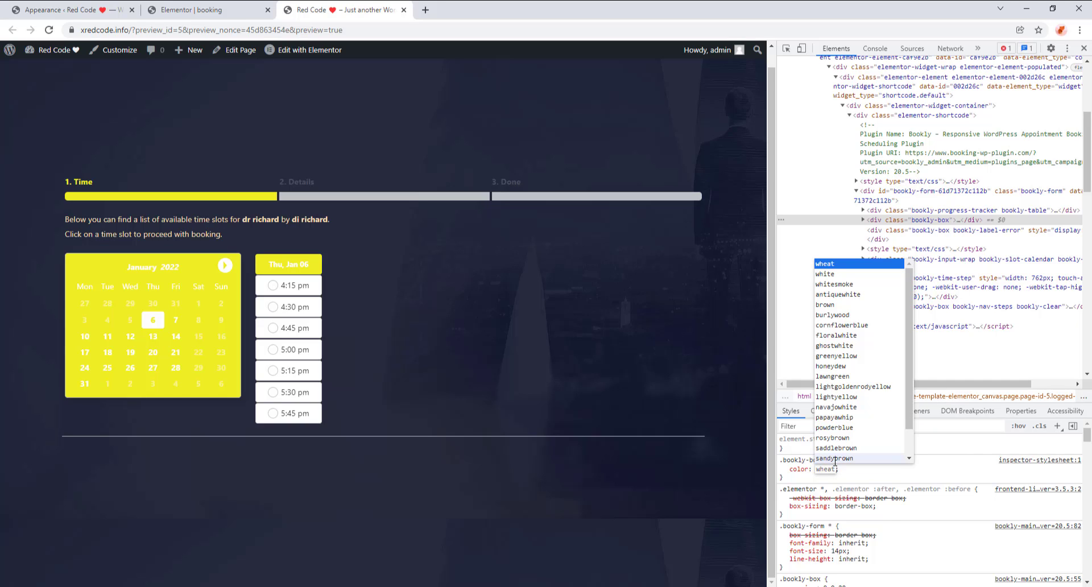
text(hit)
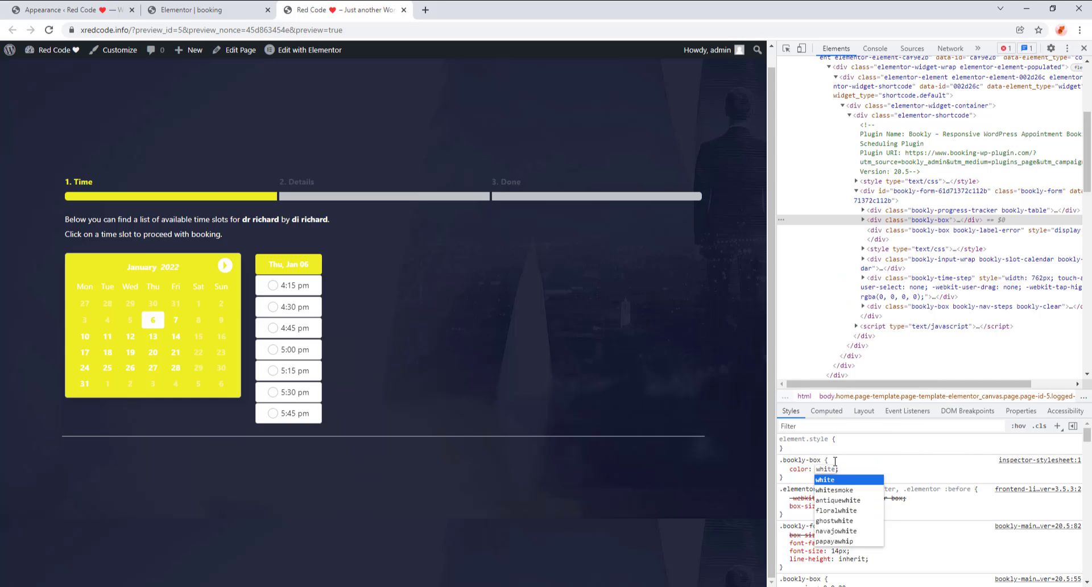
key(Return)
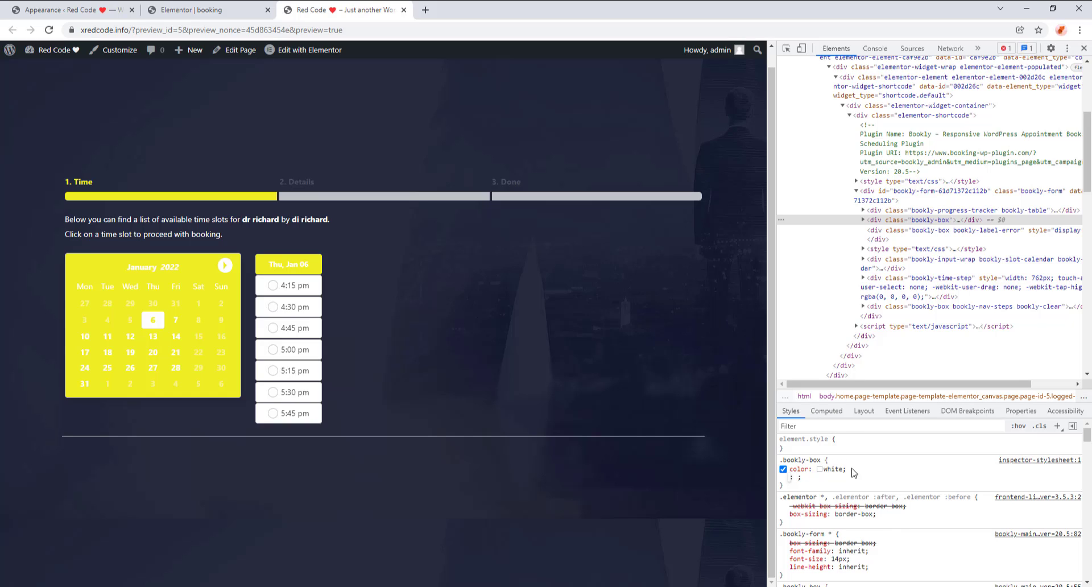
click(859, 472)
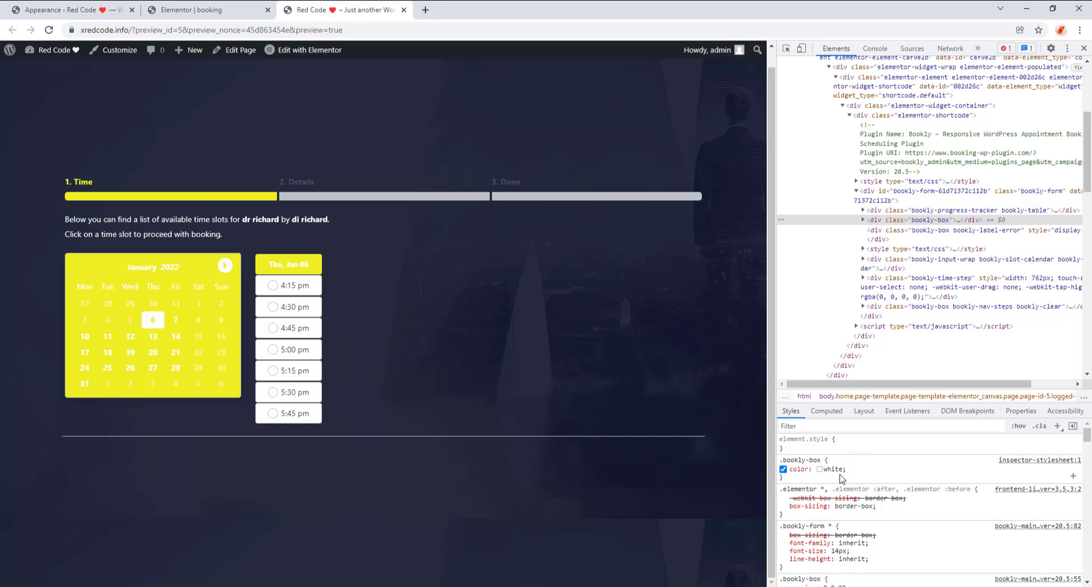
Copy the whole .bookly-box rule from the inspector and return to the Bookly Appearance page.
right_click(854, 472)
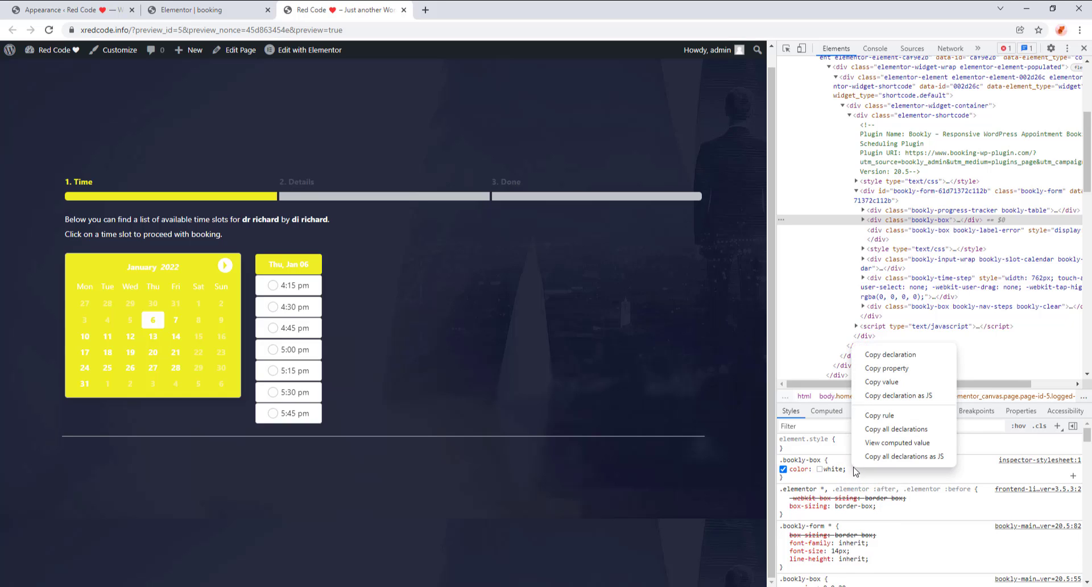
click(901, 416)
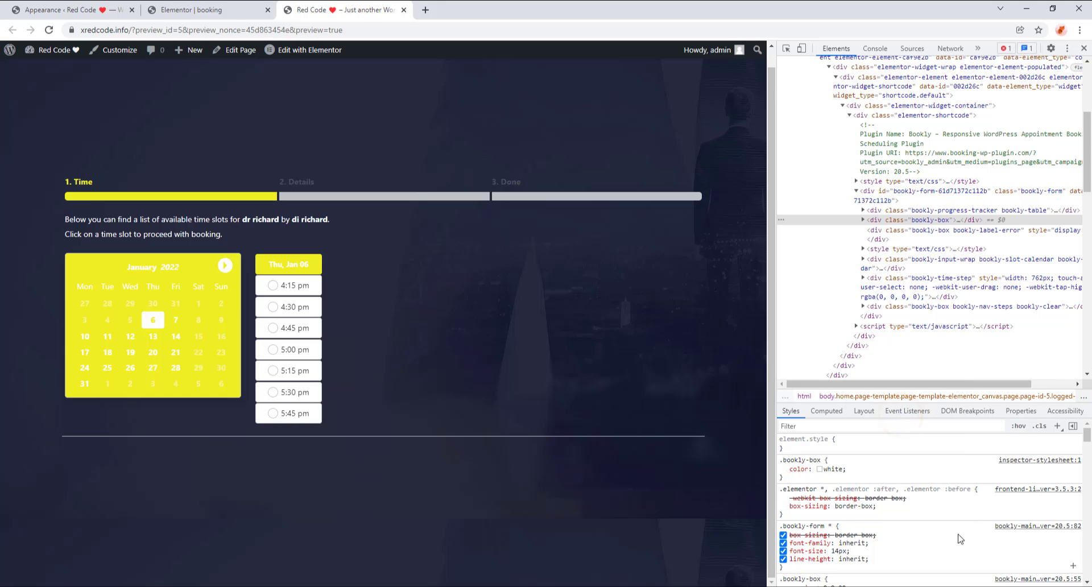
click(60, 11)
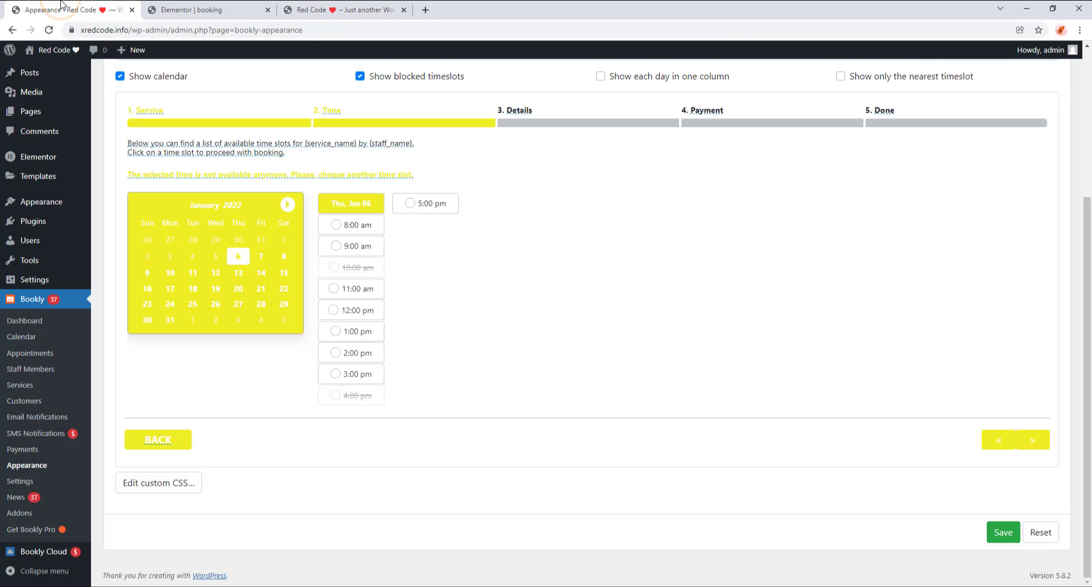
Paste the copied .bookly-box white text rule into Bookly's custom CSS and save it.
click(189, 482)
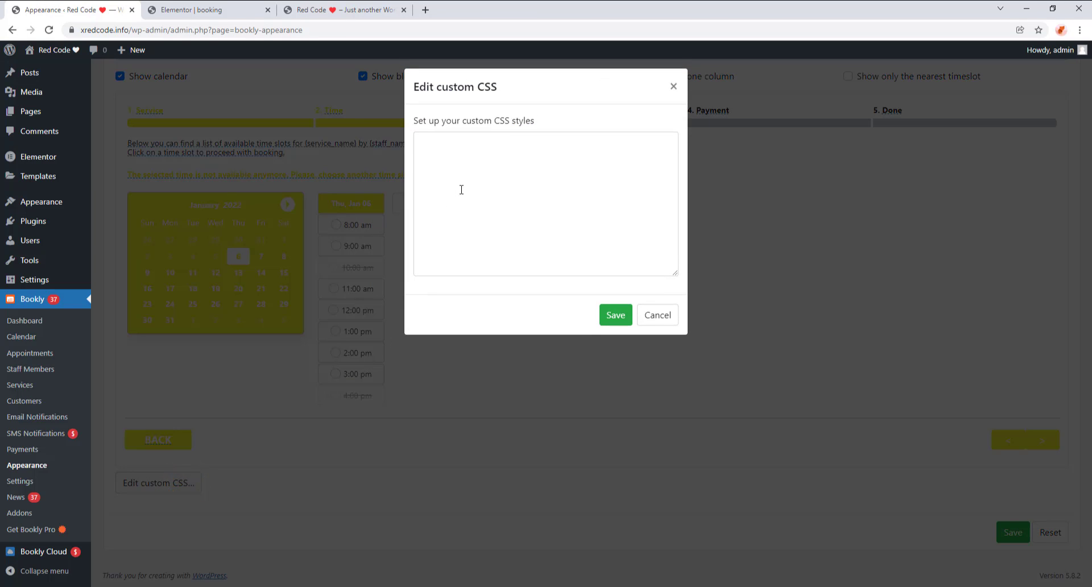
right_click(461, 188)
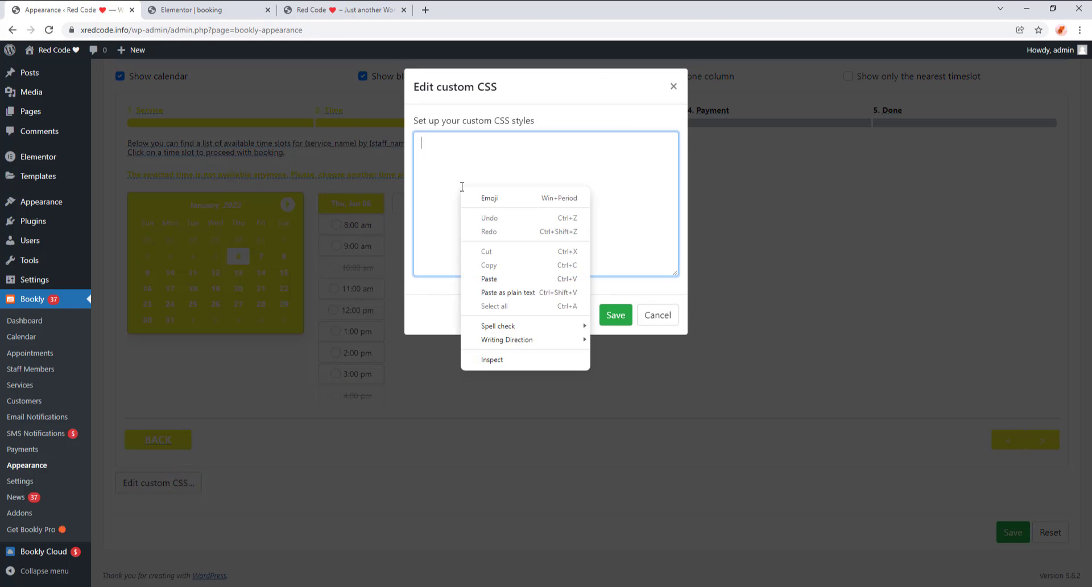
click(508, 284)
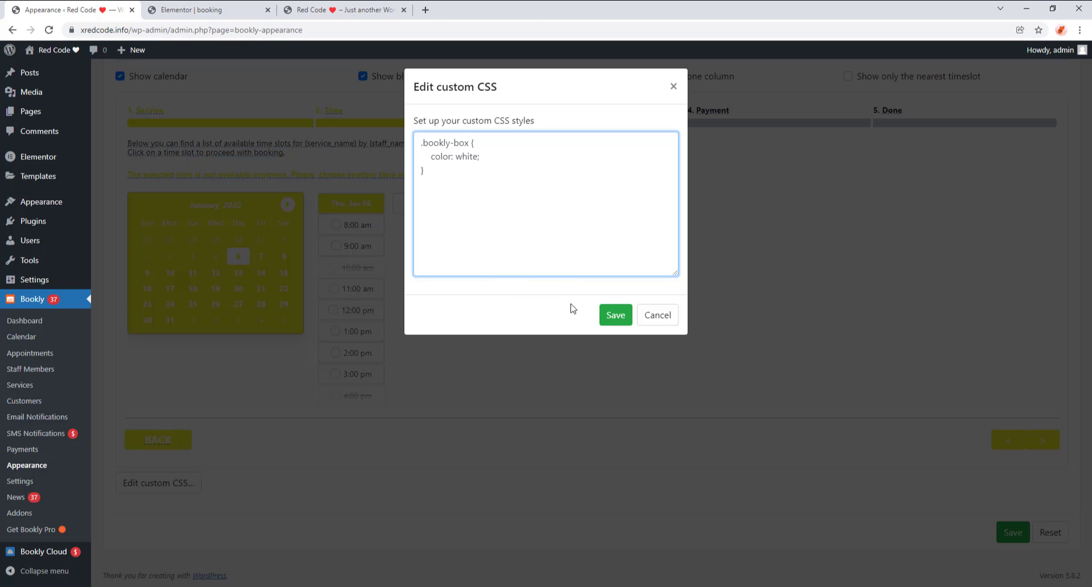
click(613, 320)
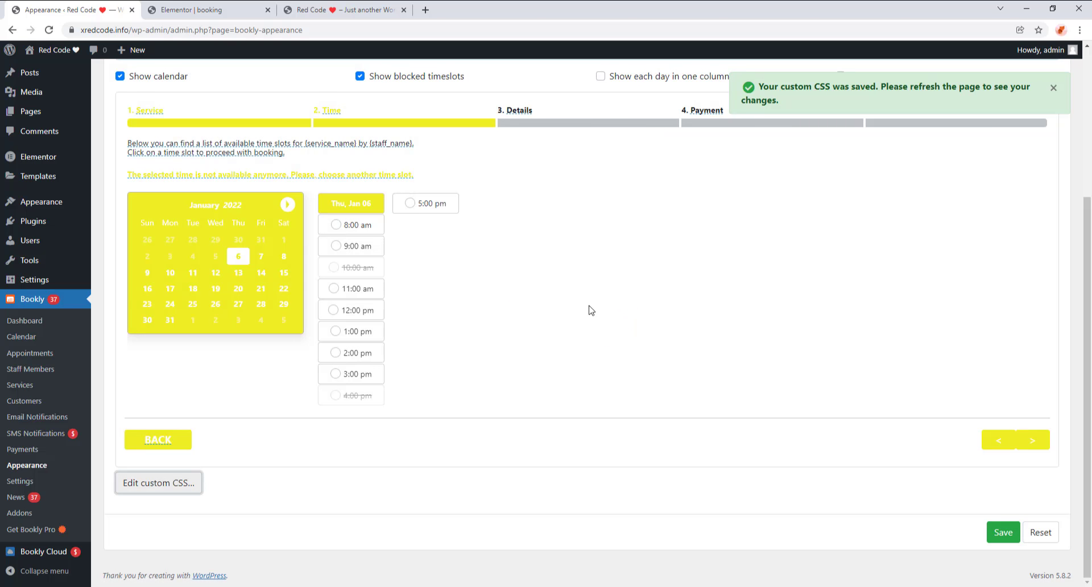
Close the inspector on the preview page, reload it, and test the calendar by choosing January 14, 2022 at 8:15 am.
click(340, 7)
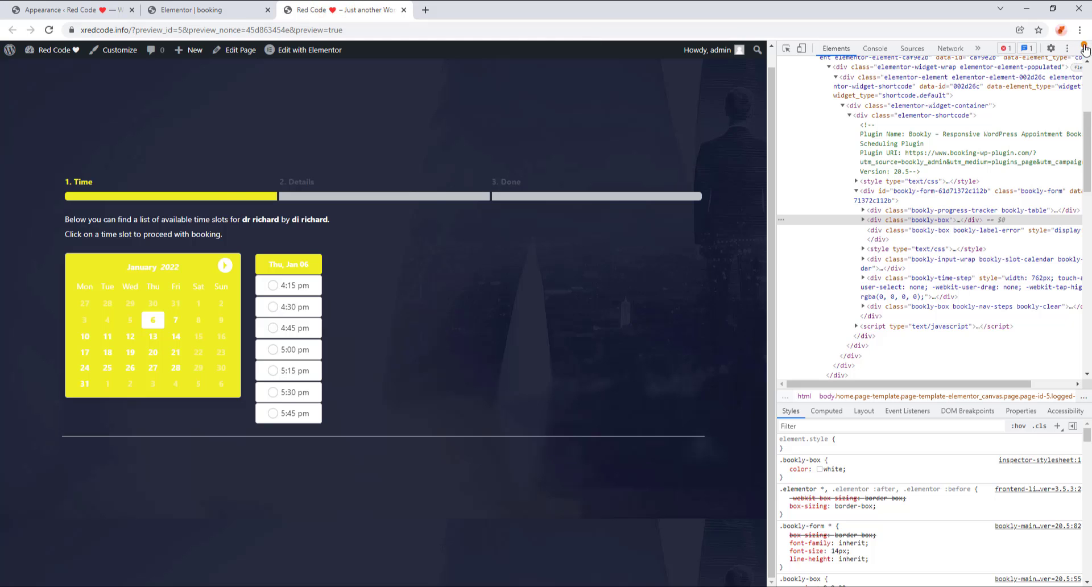
click(1083, 48)
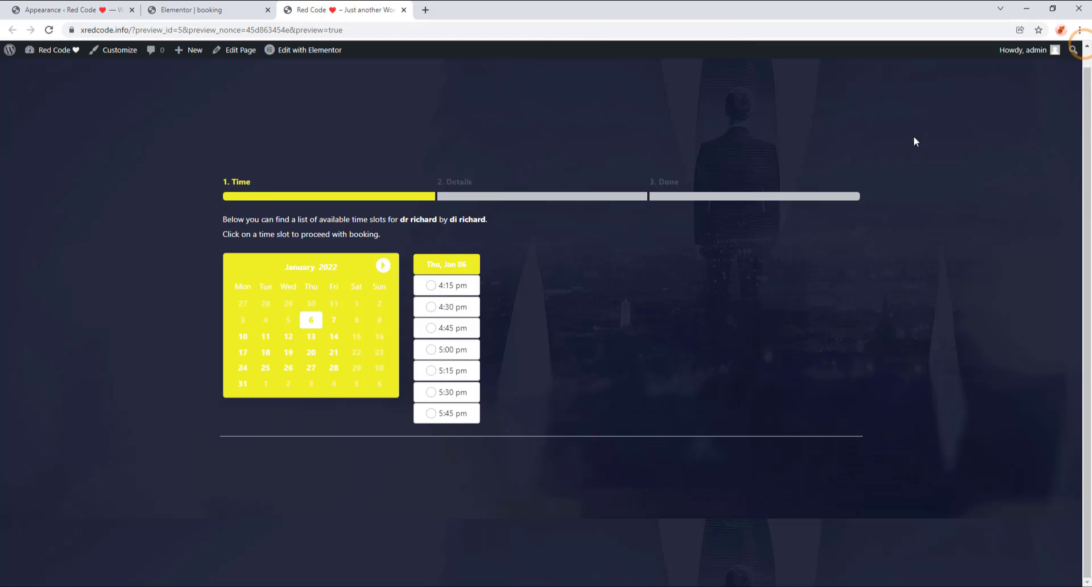
click(48, 30)
click(310, 337)
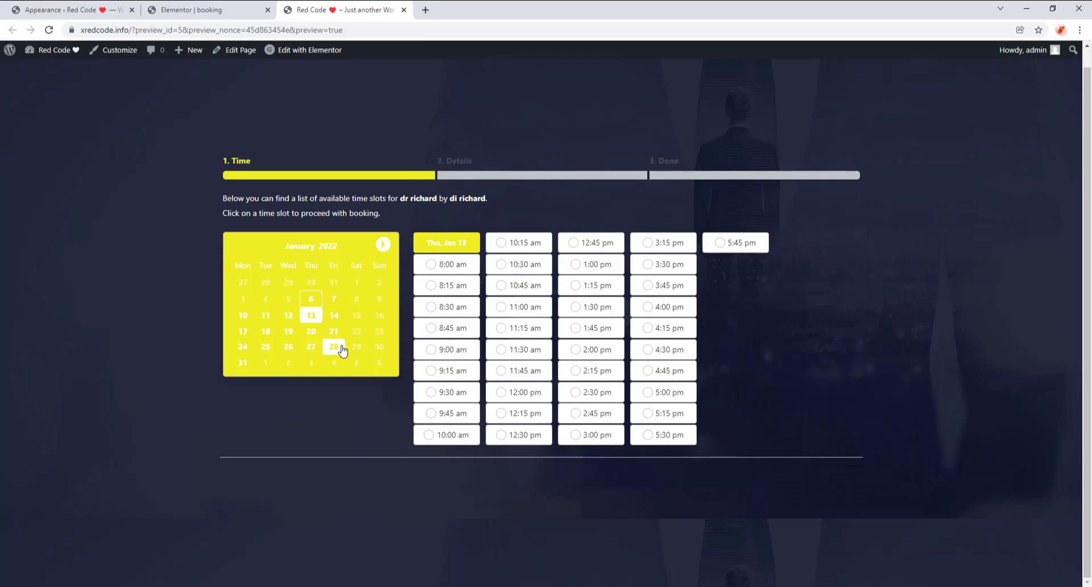
click(334, 315)
click(476, 288)
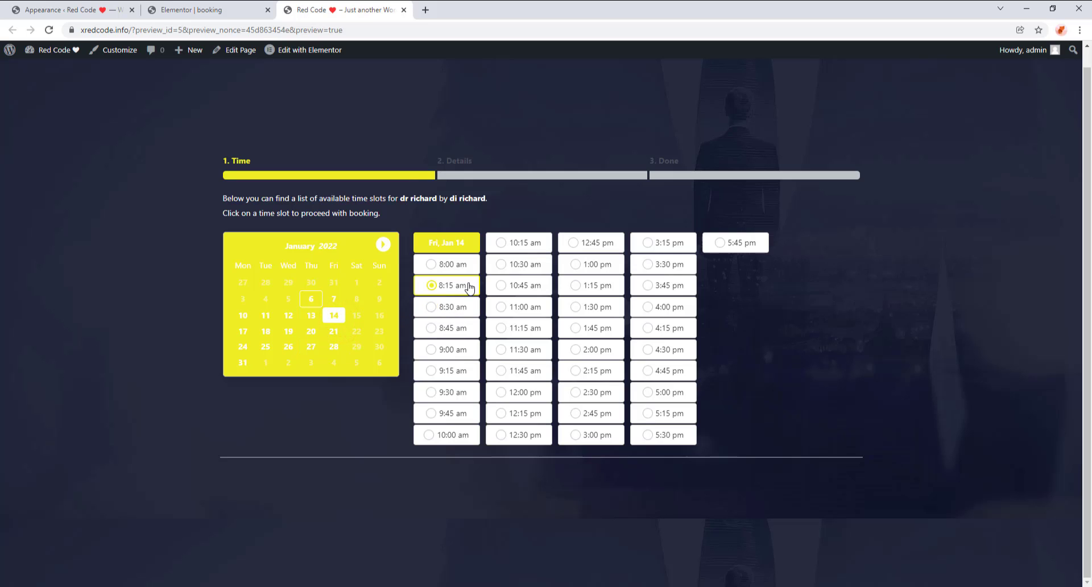
Return to the Elementor editor, add a Button widget below the booking shortcode, and align it to the center.
click(221, 13)
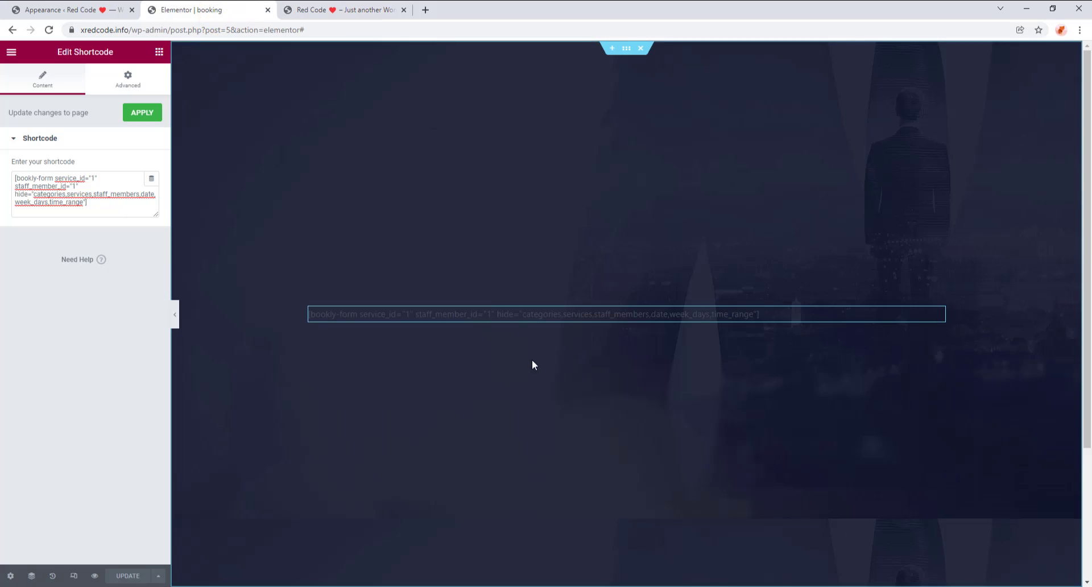
click(565, 330)
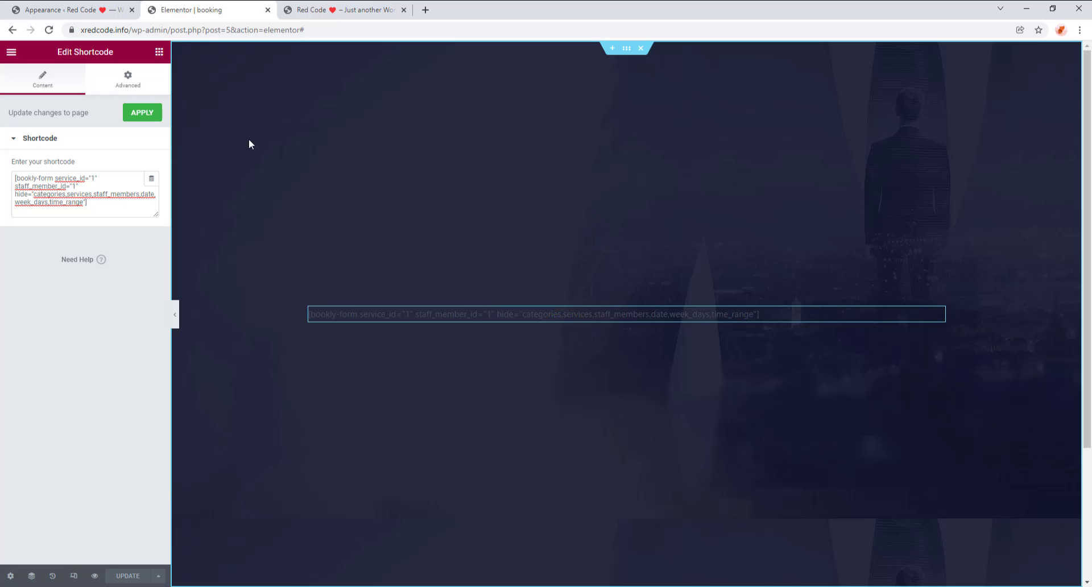
click(149, 59)
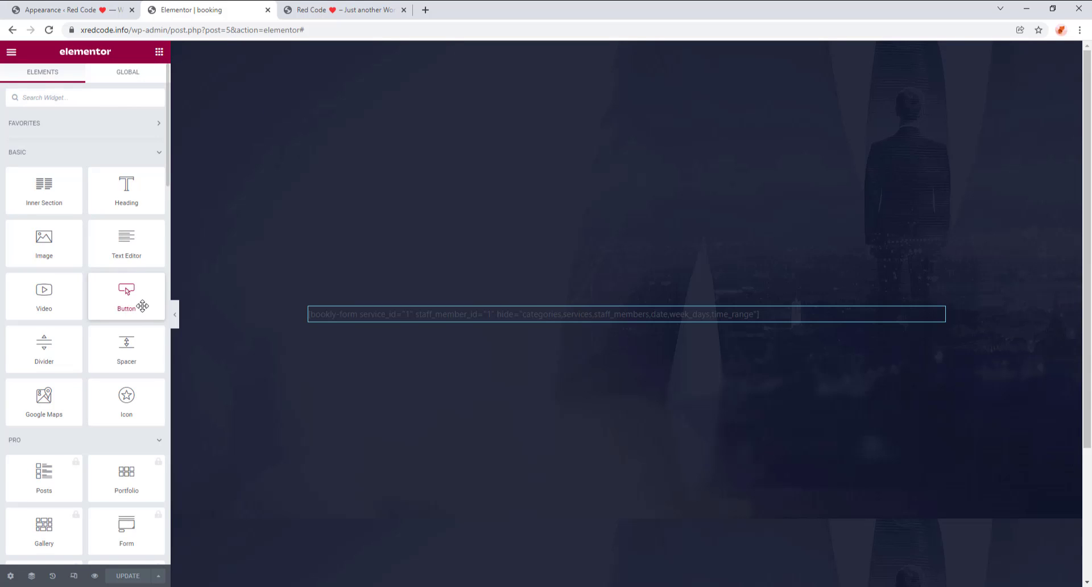
drag(142, 305, 548, 315)
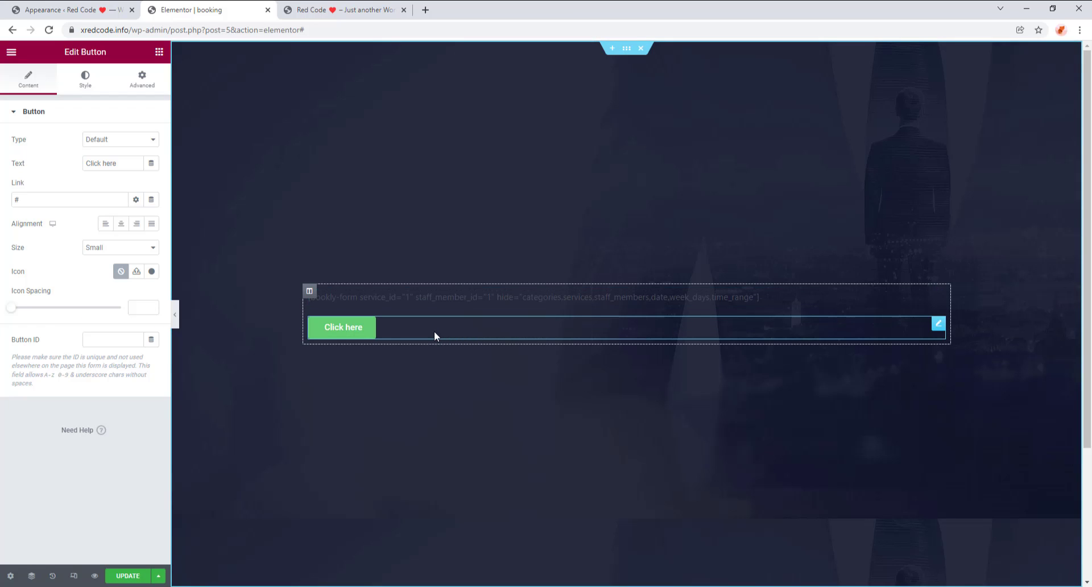
click(122, 223)
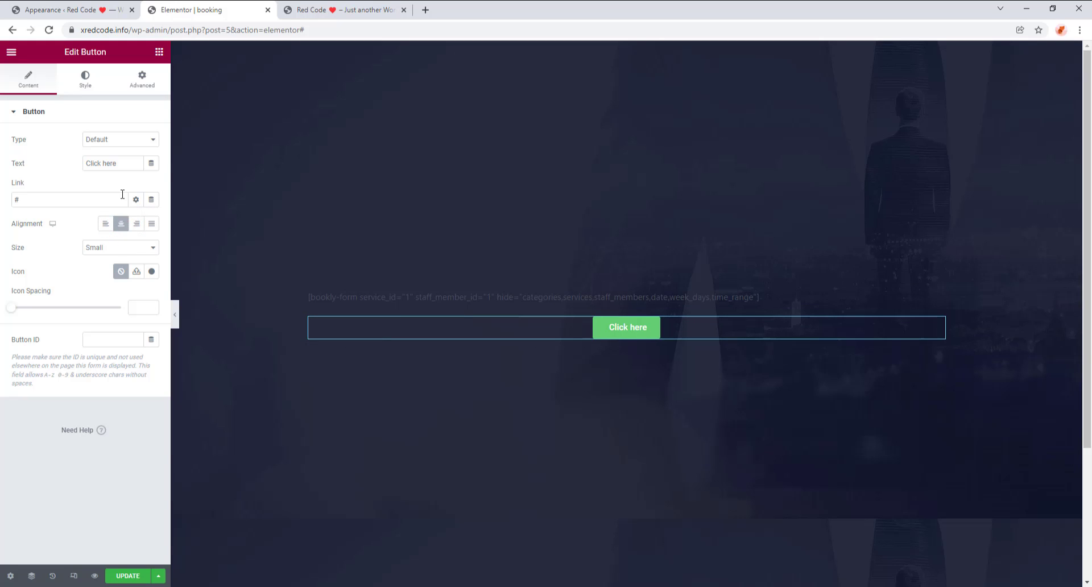
Set the button text to "Call me" and enter the phone number as its link.
drag(132, 164, 78, 172)
text(C)
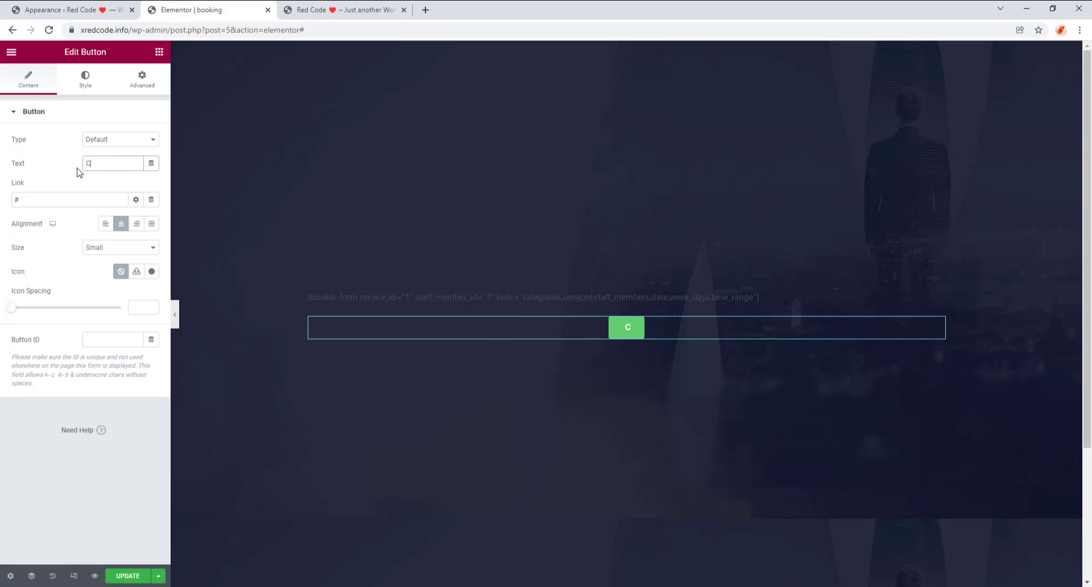
text(all me)
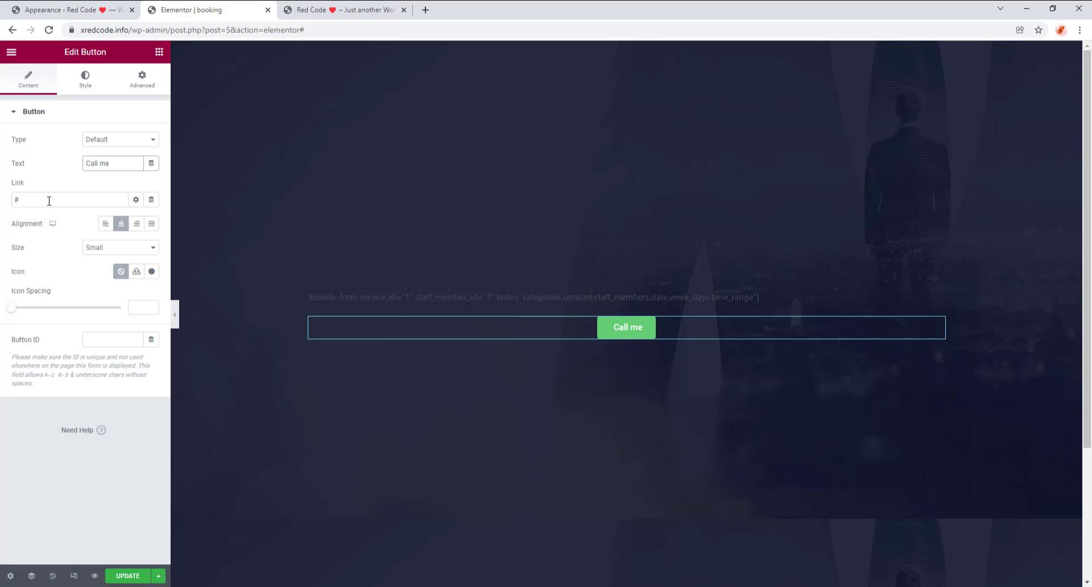
drag(44, 202, 7, 204)
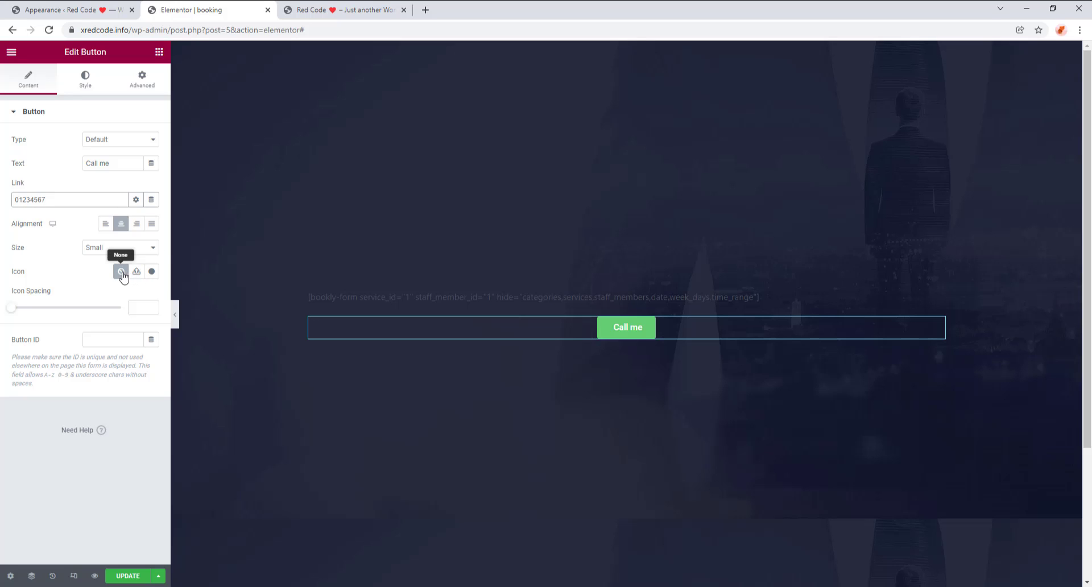
Add the phone icon with sound waves to the Call me button and set the button size to Medium.
click(152, 273)
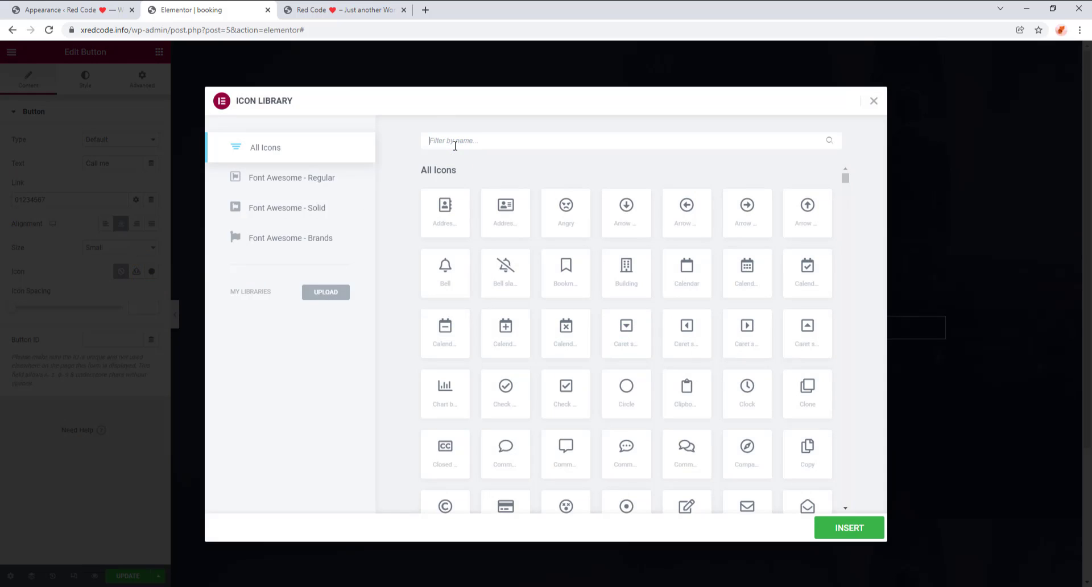
text(phone)
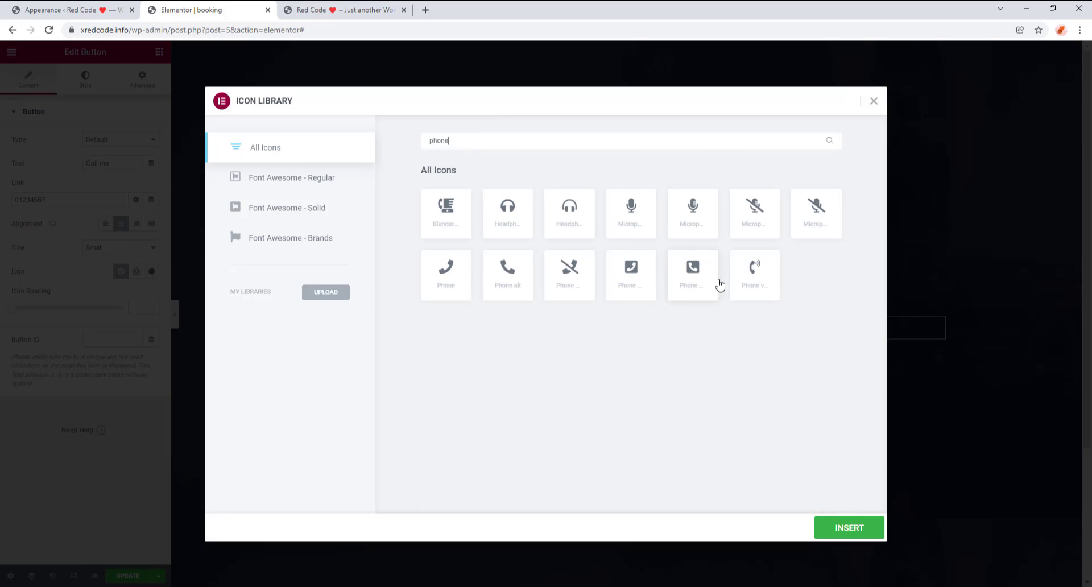
click(737, 284)
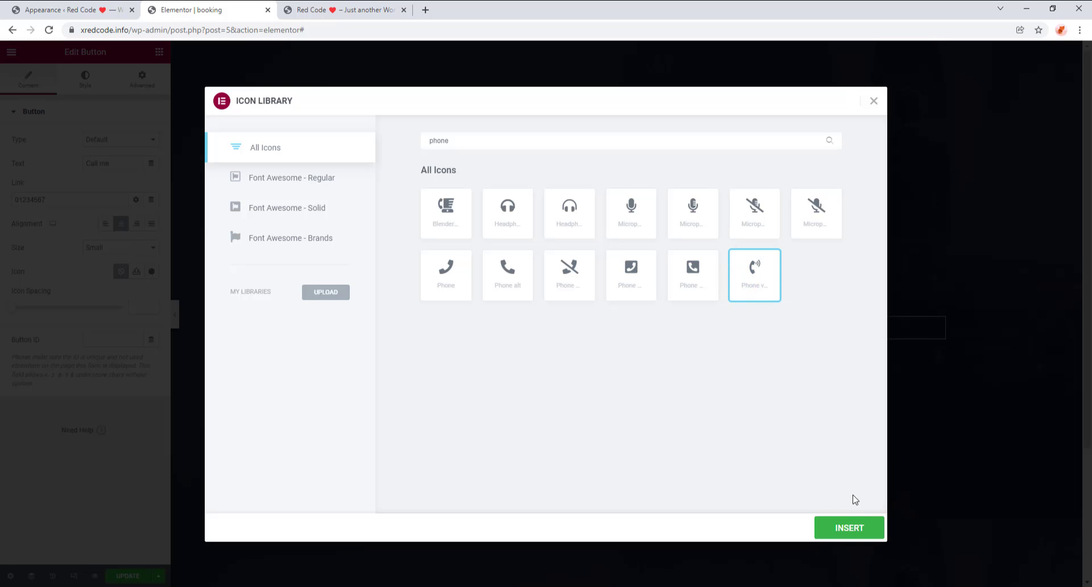
click(857, 526)
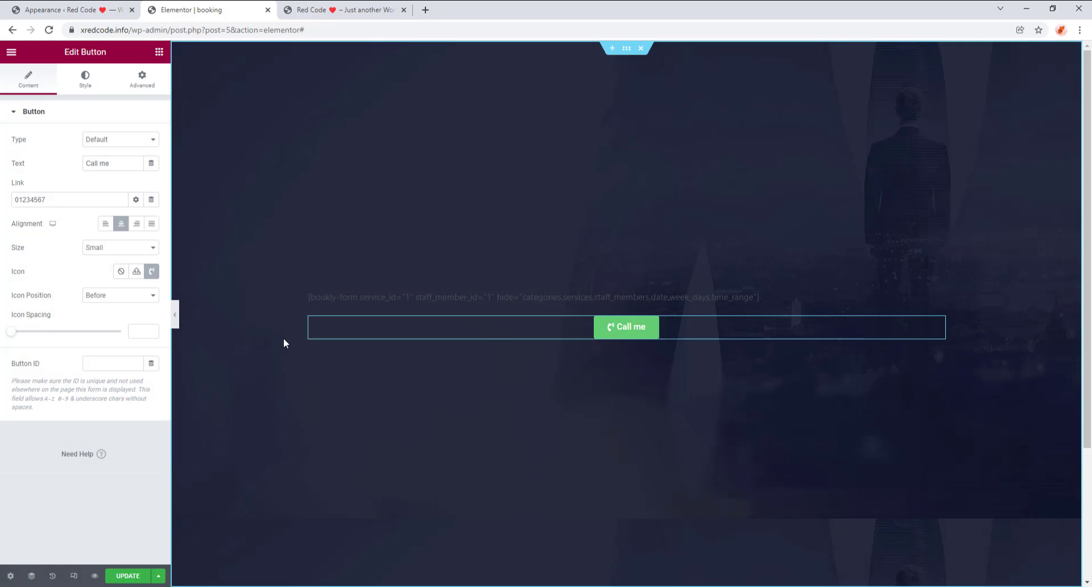
click(132, 248)
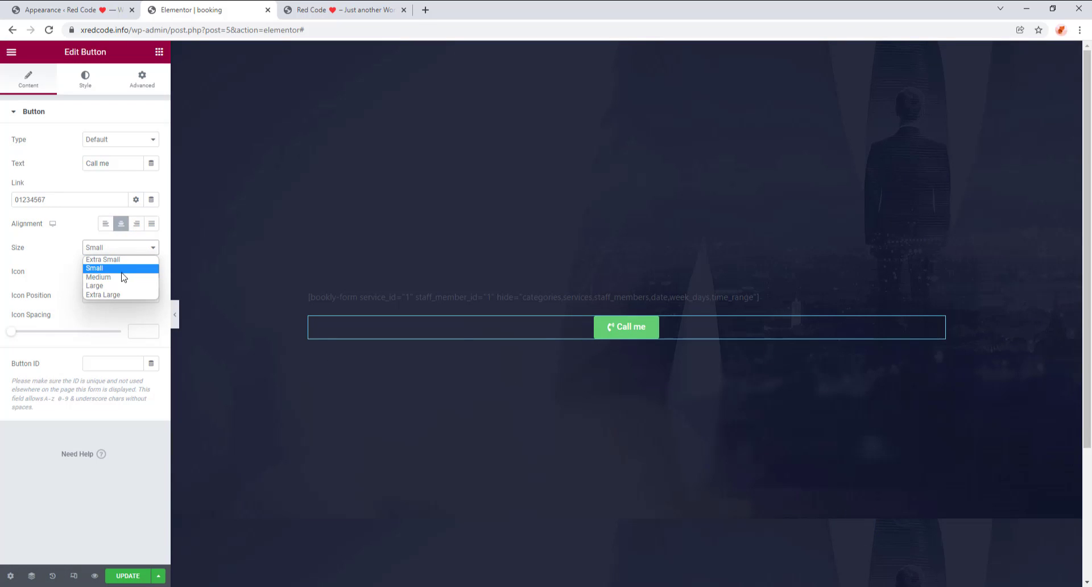
click(123, 277)
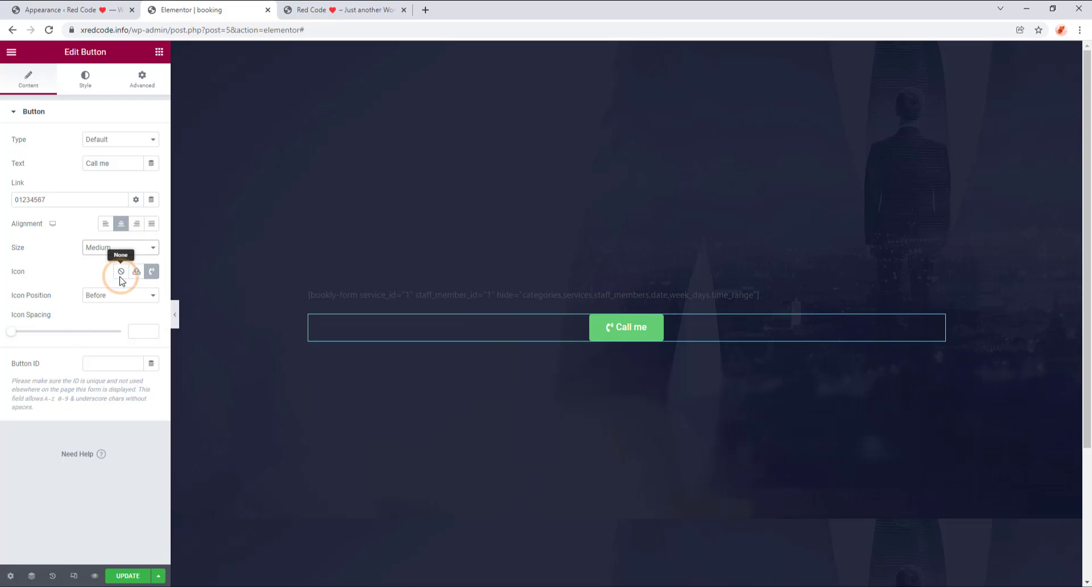
Make the Call me button's normal background color fully transparent.
click(87, 82)
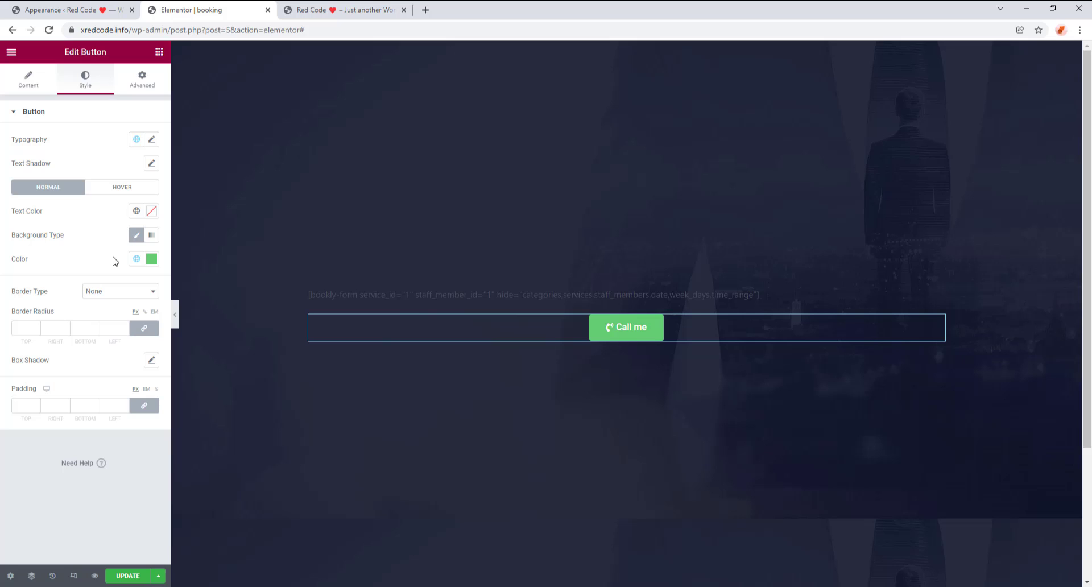
click(138, 259)
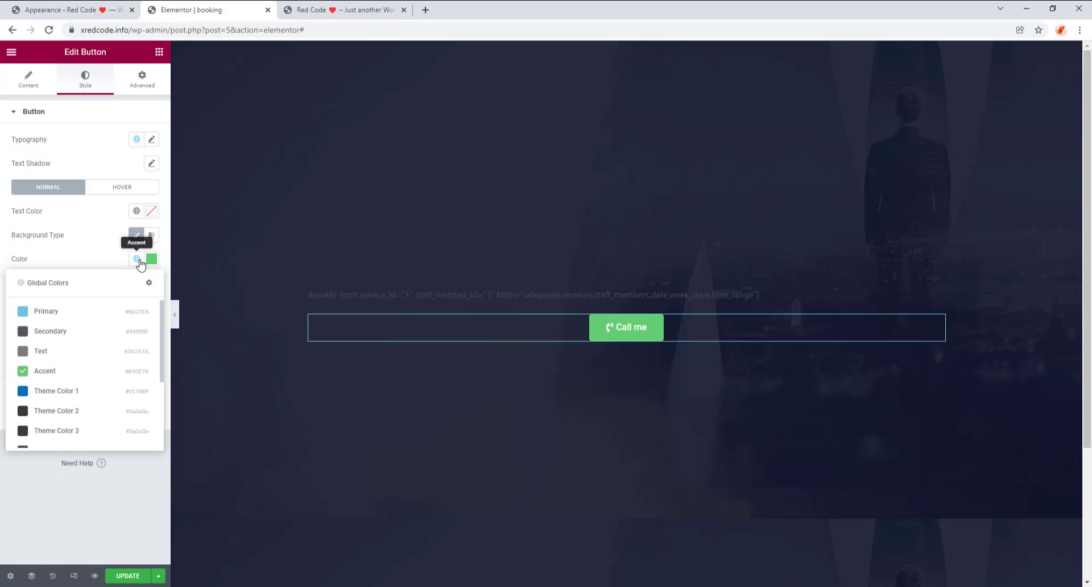
scroll(121, 361, down, 5)
scroll(104, 336, up, 5)
click(152, 259)
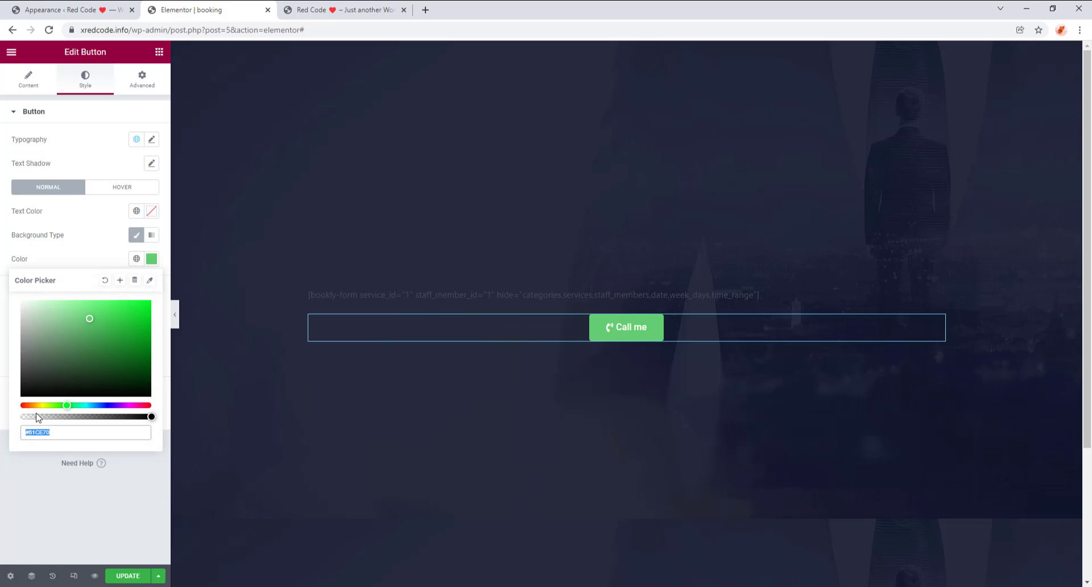
drag(29, 418, 17, 420)
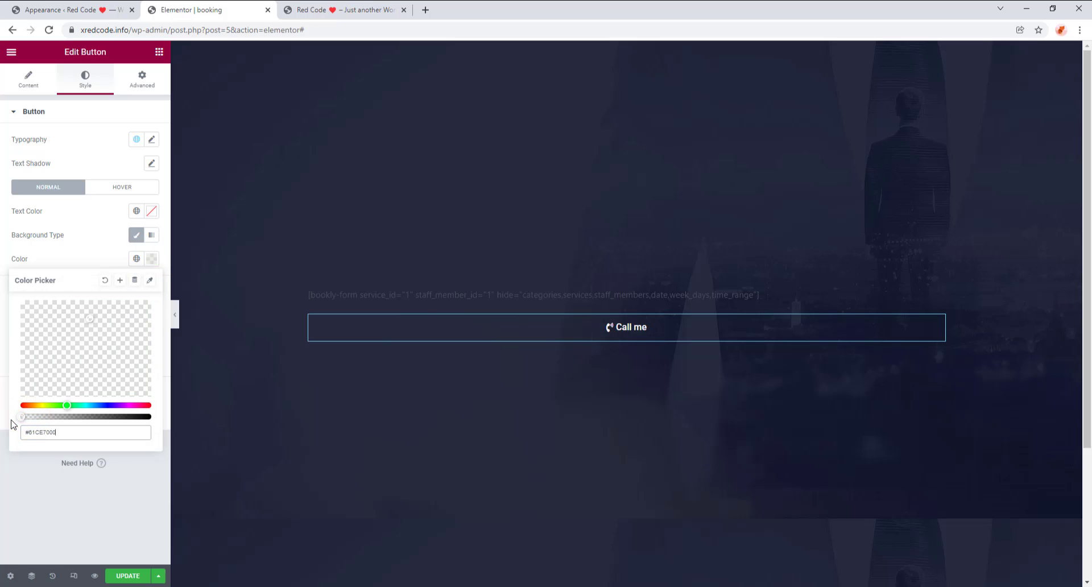
click(78, 252)
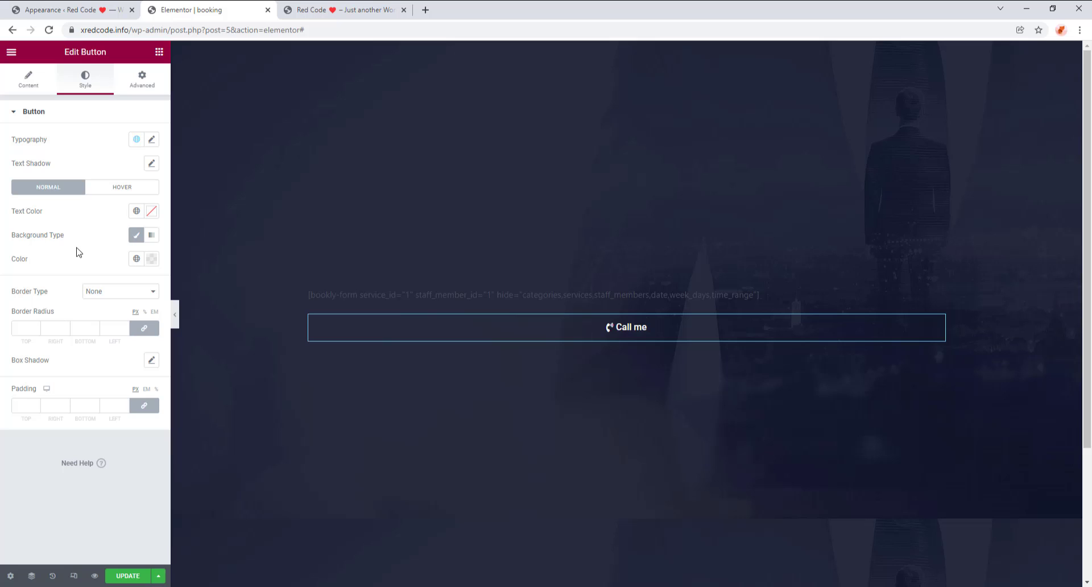
Give the Call me button a solid border with a 50 px radius on all corners.
click(114, 291)
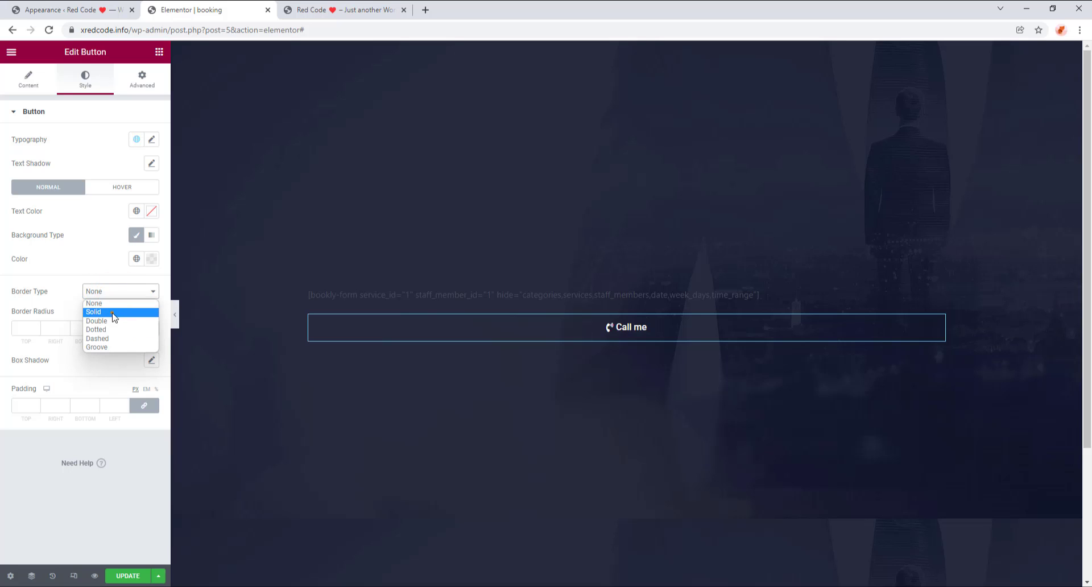
click(113, 316)
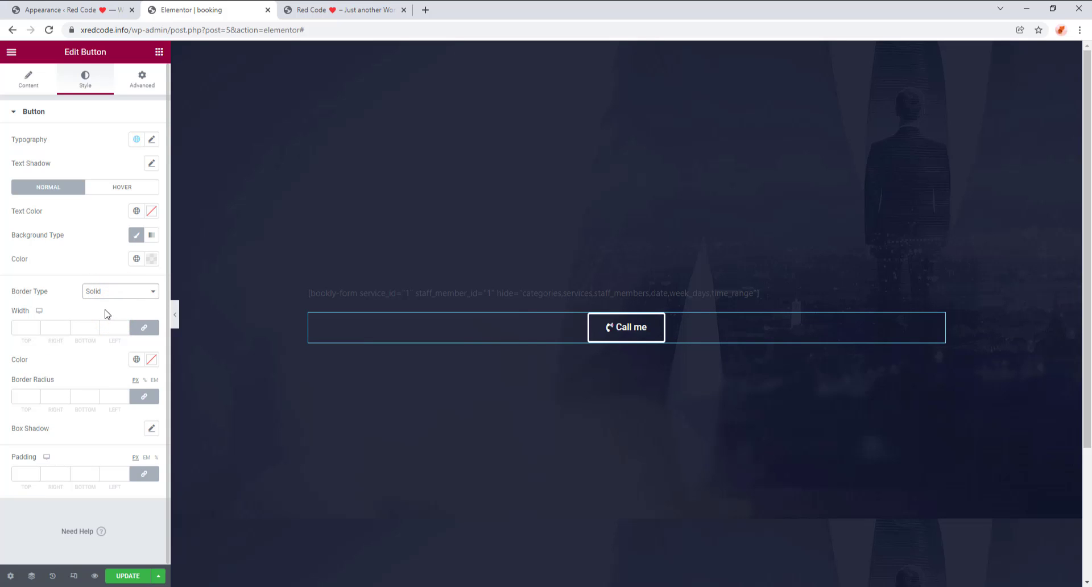
click(24, 396)
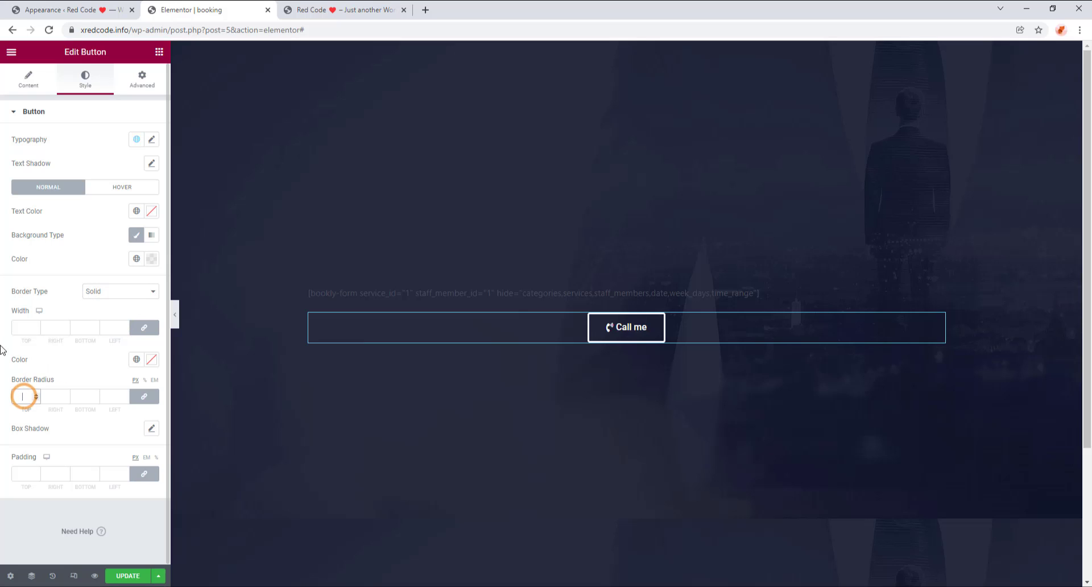
text(10)
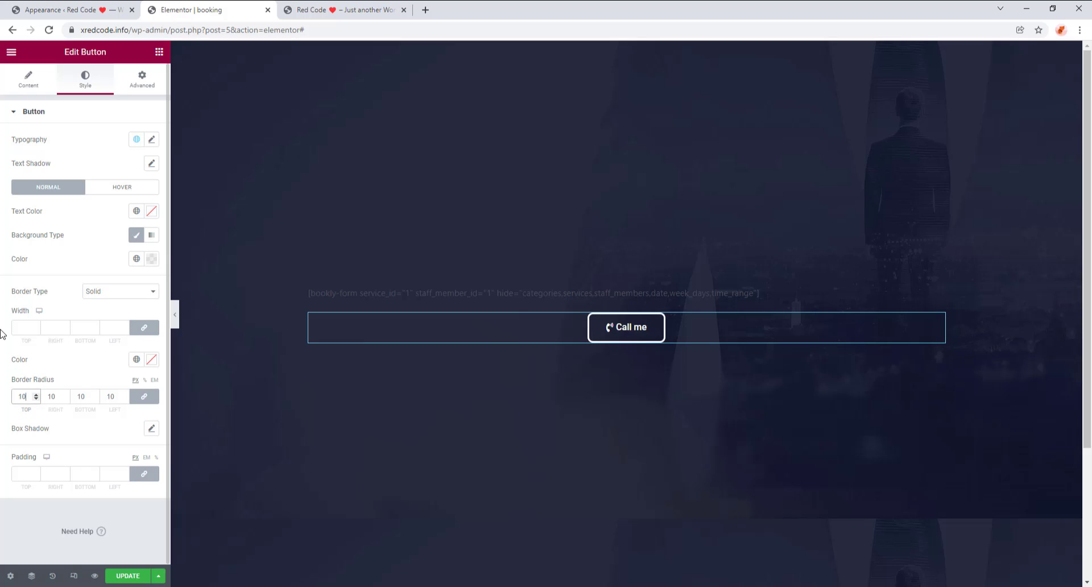
key(BackSpace)
text(50)
Set the Call me button's border width to 2 on all sides.
click(23, 328)
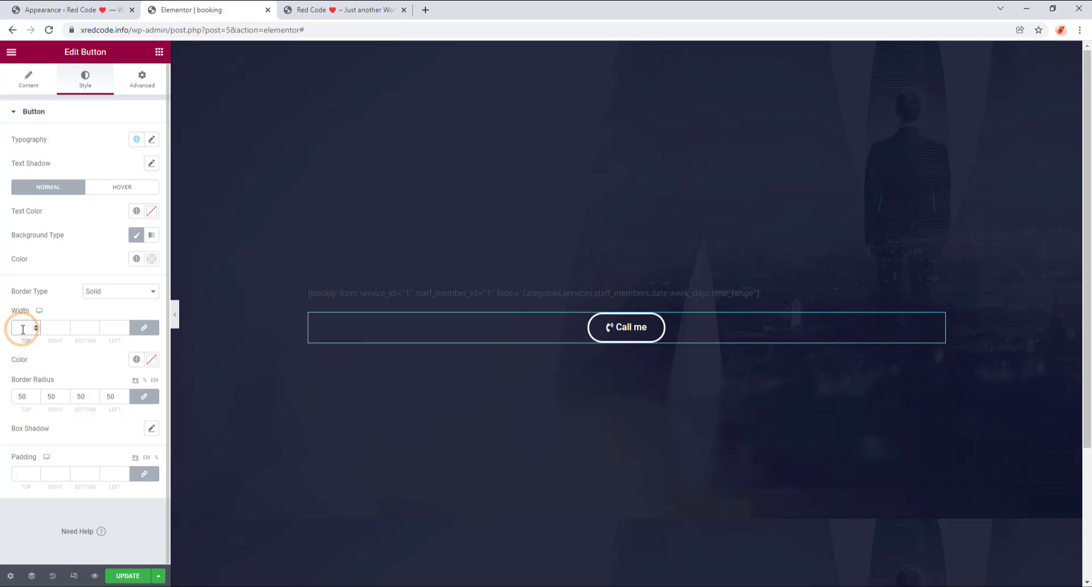
text(1)
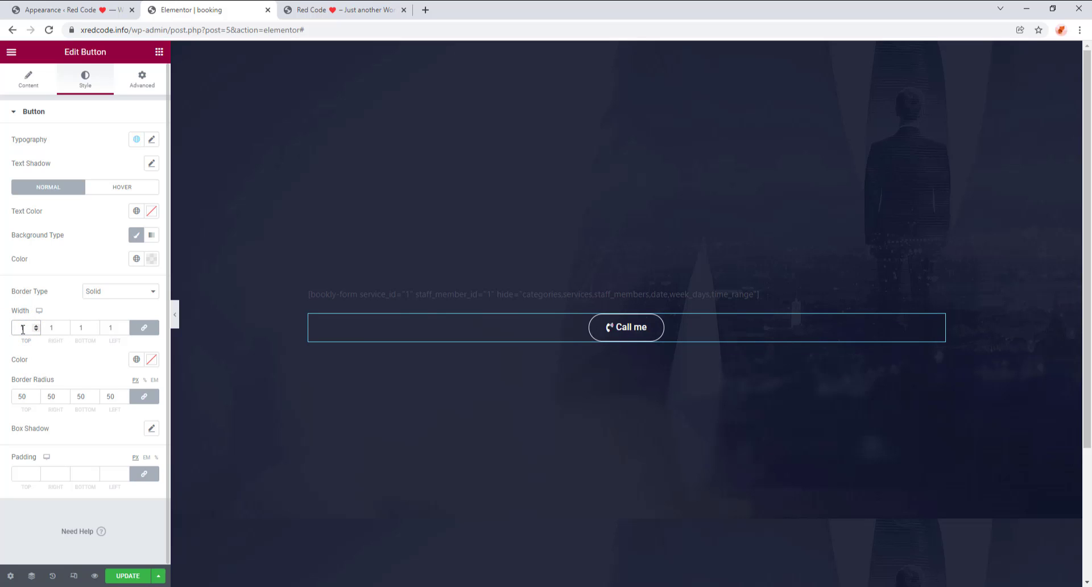
key(Up)
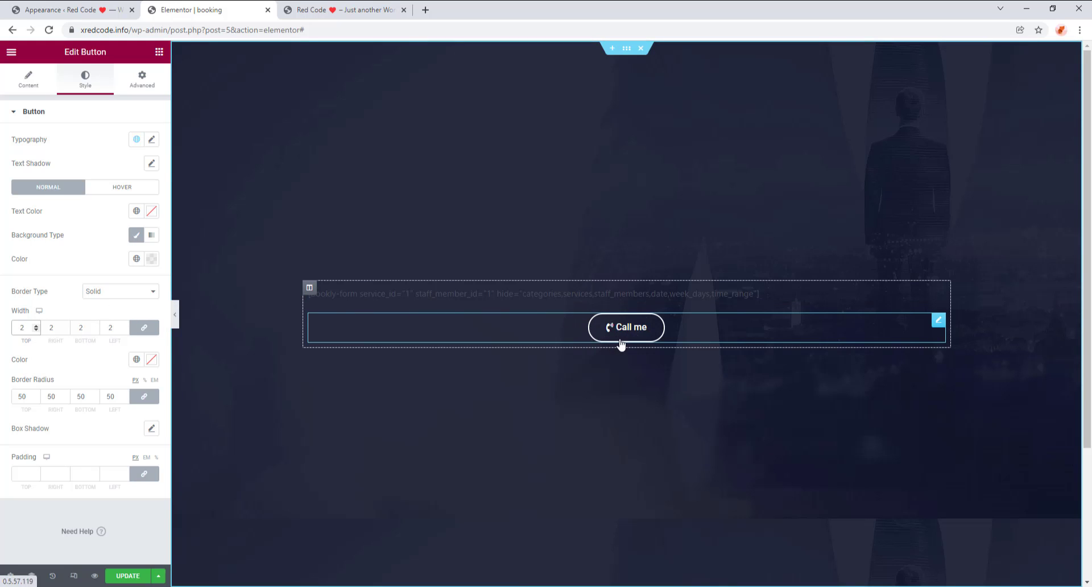
Set the Call me button's text color in the hover state to white.
click(97, 191)
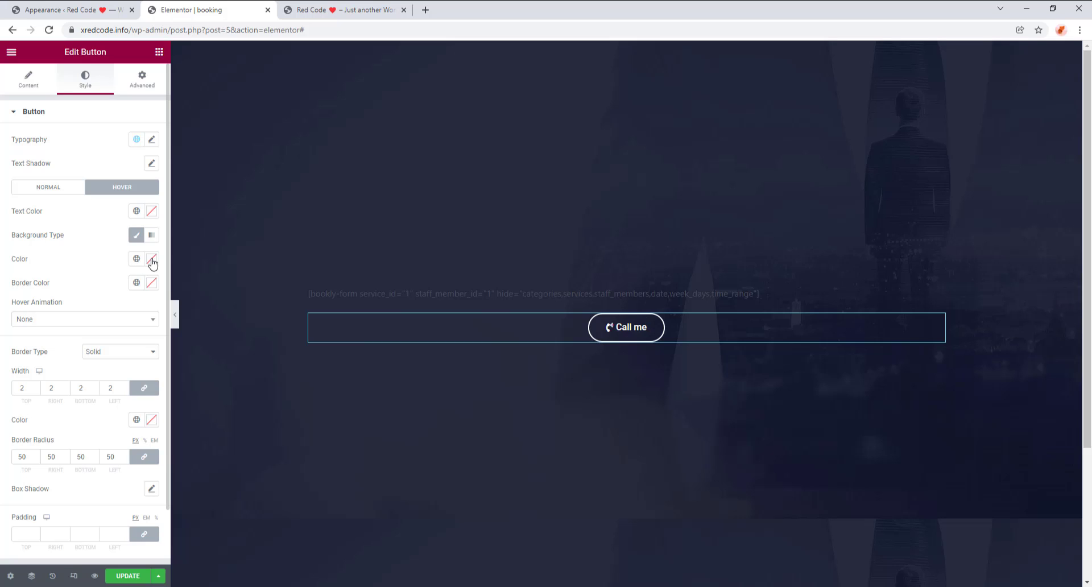
click(152, 236)
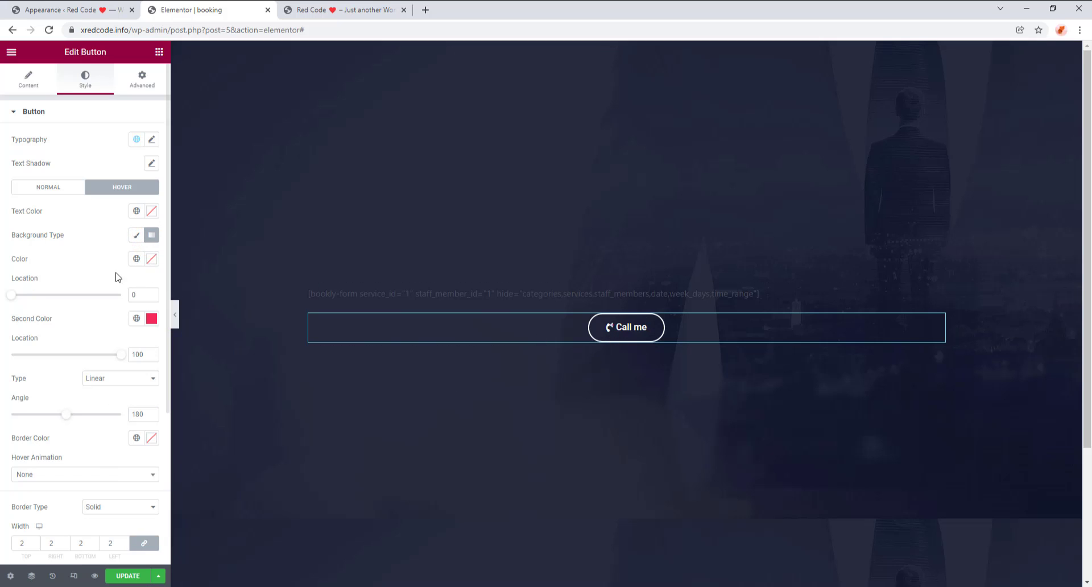
click(154, 235)
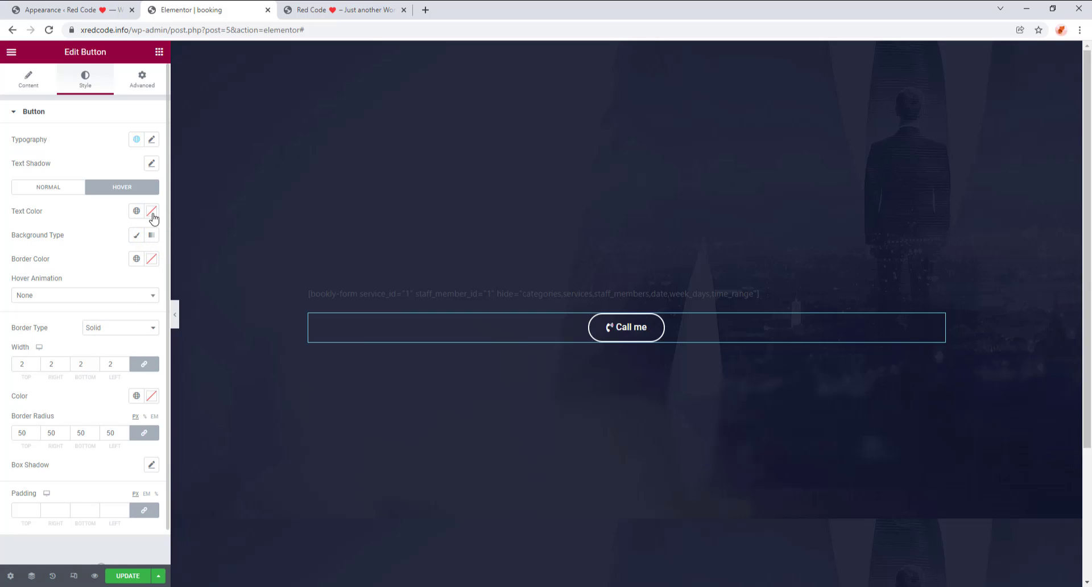
click(151, 212)
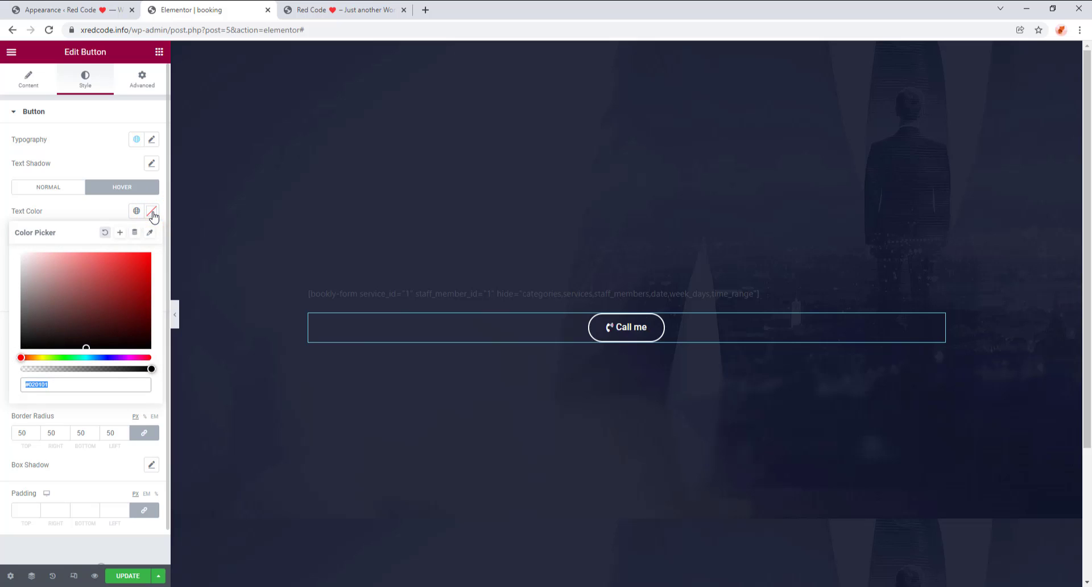
drag(46, 289, 27, 252)
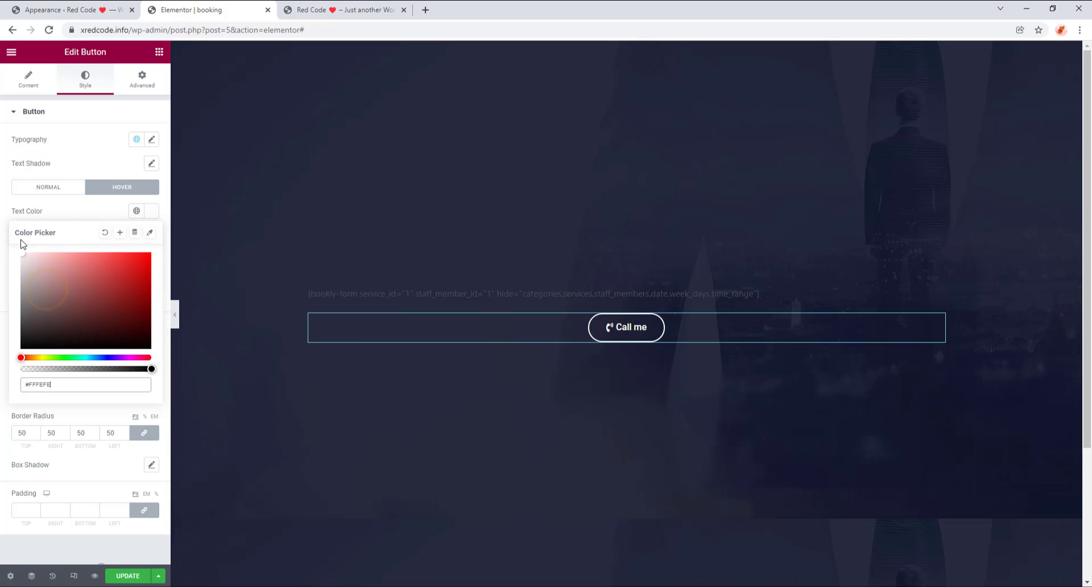
click(70, 211)
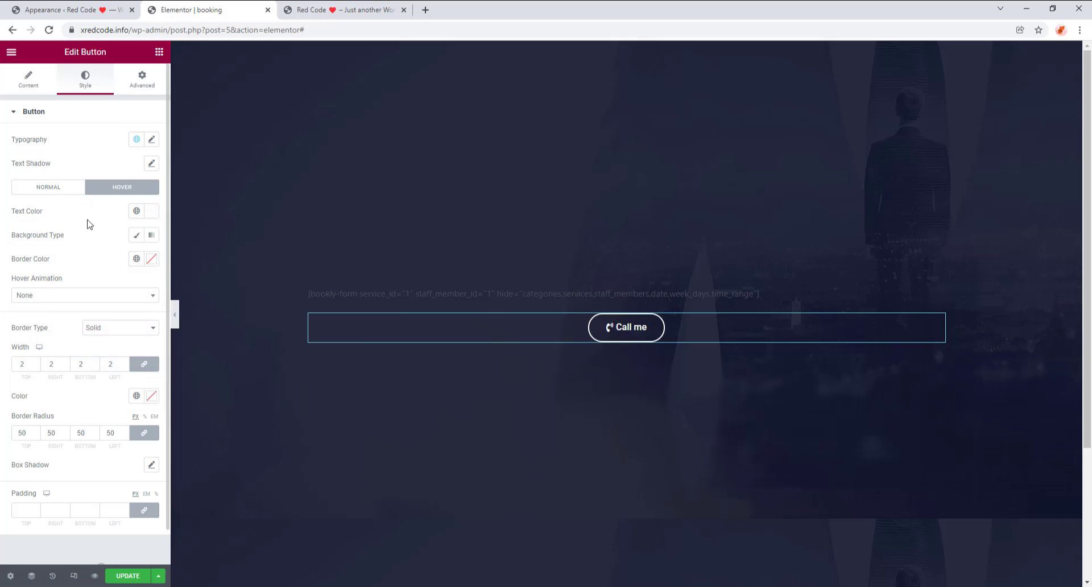
Give the Call me button's hover state a classic background in yellow #FFCE01.
click(135, 235)
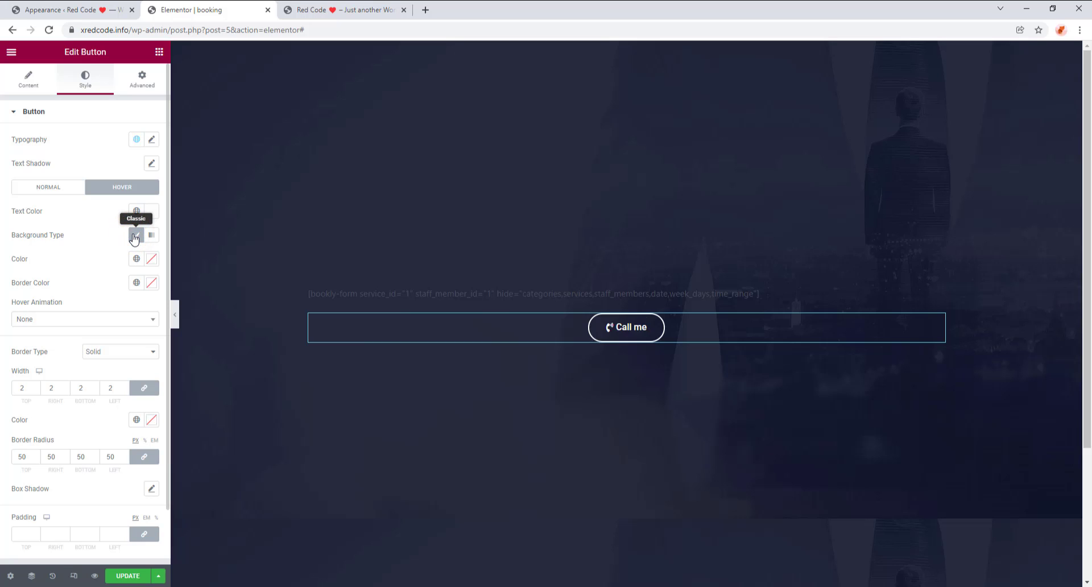
click(134, 235)
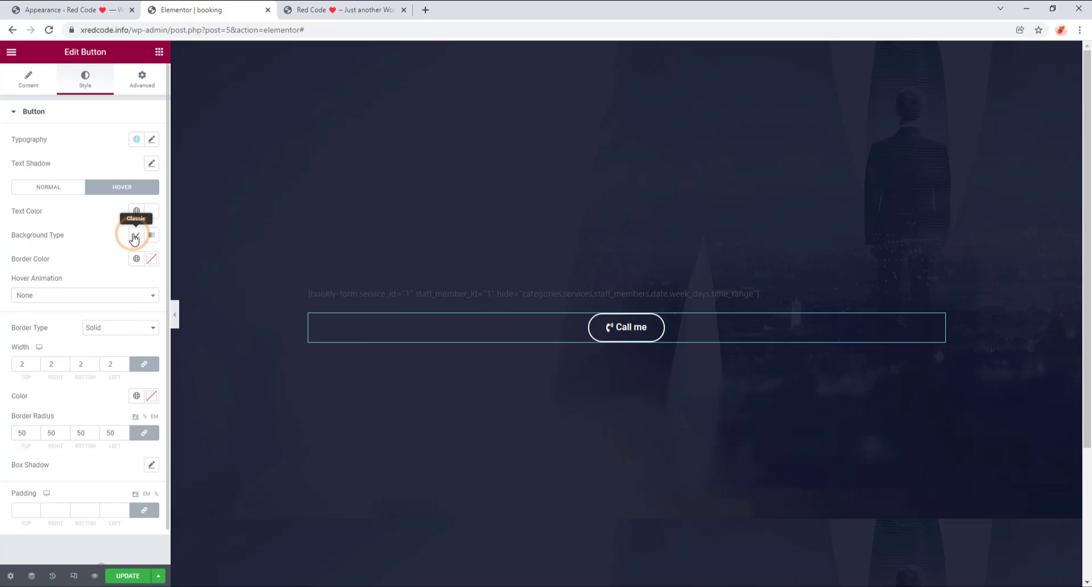
click(135, 236)
click(151, 259)
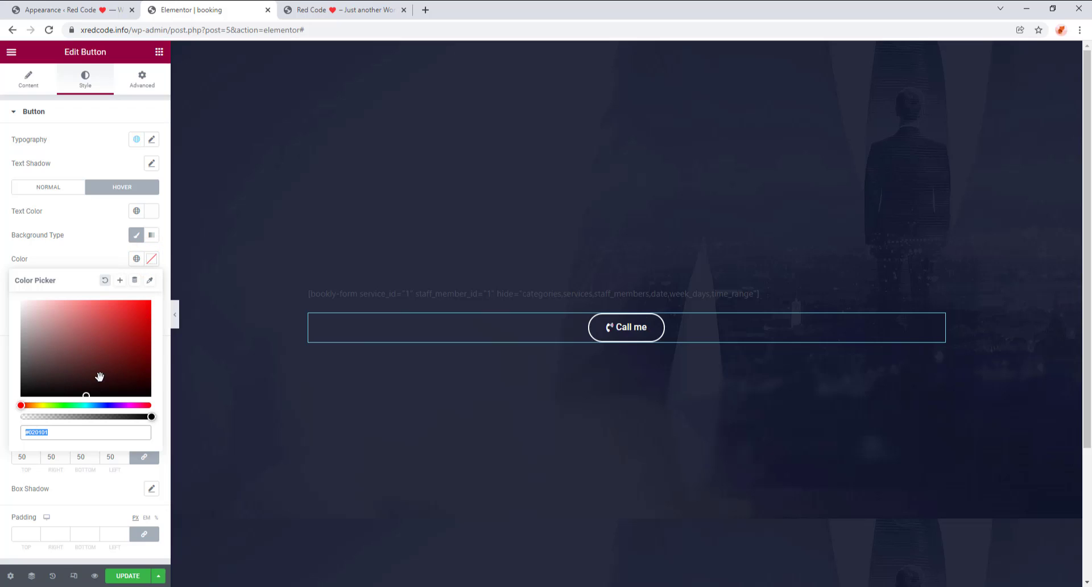
drag(37, 405, 39, 404)
drag(131, 333, 150, 302)
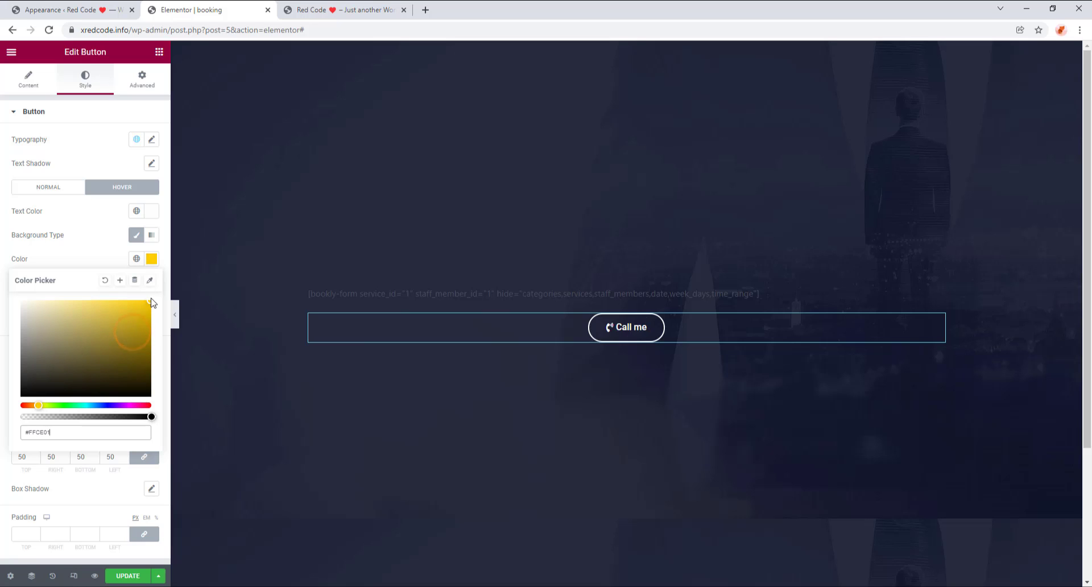
click(96, 254)
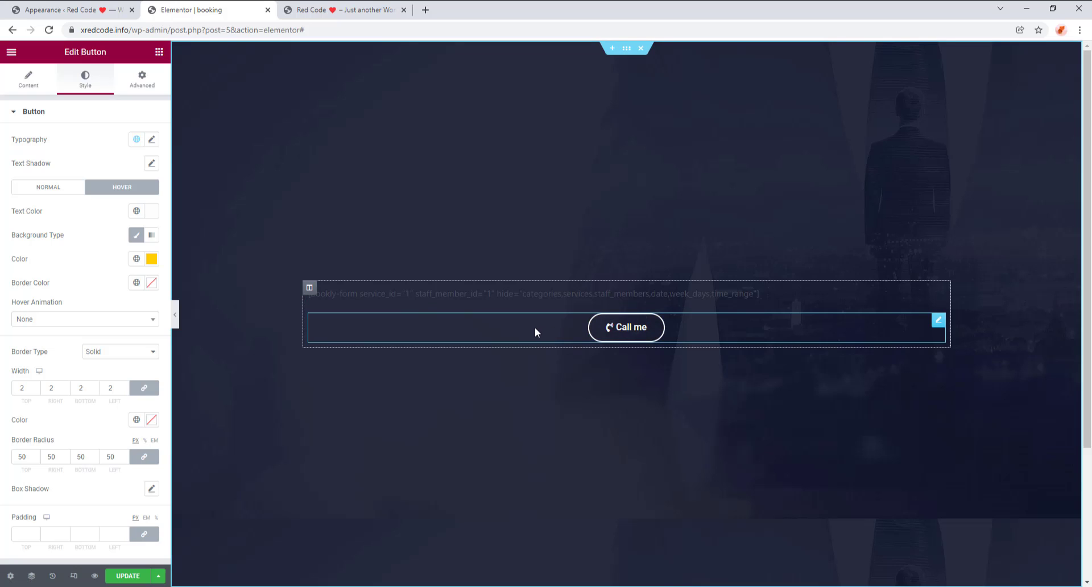
Set the Call me button's outer padding to 50 px at the top and 0 on the right, bottom and left.
click(128, 86)
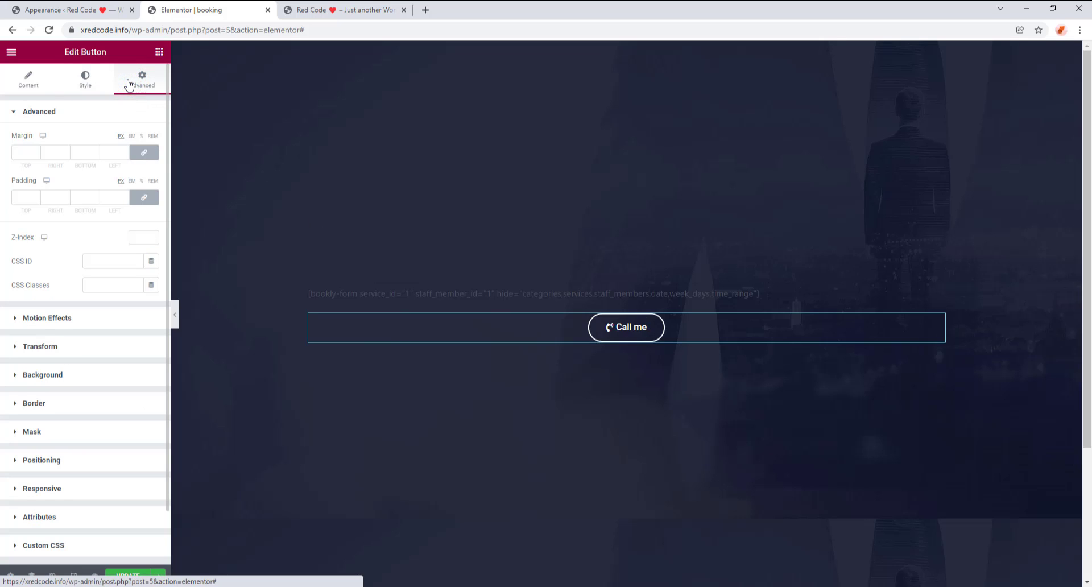
click(26, 197)
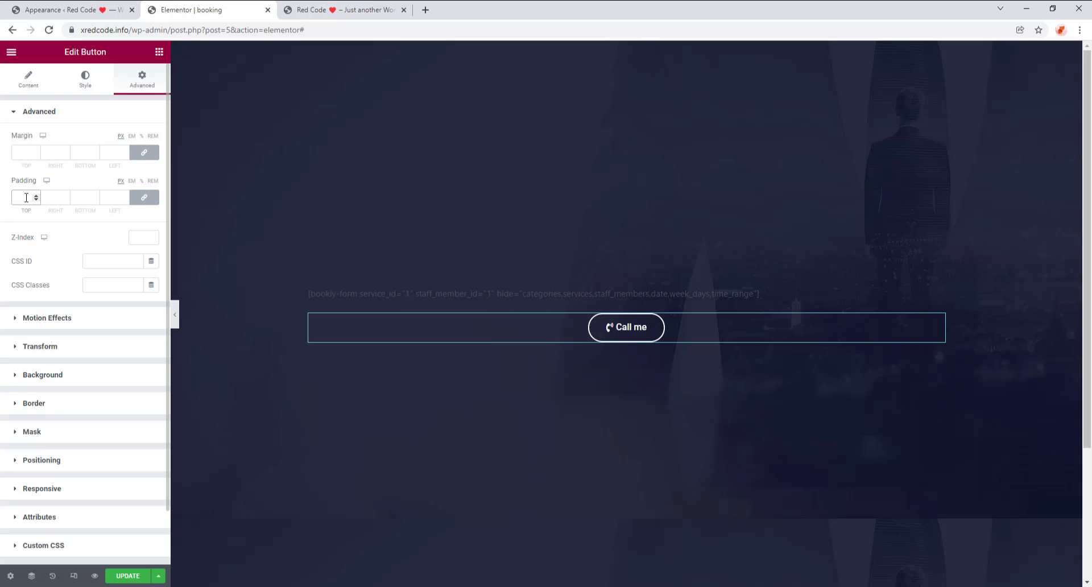
text(50)
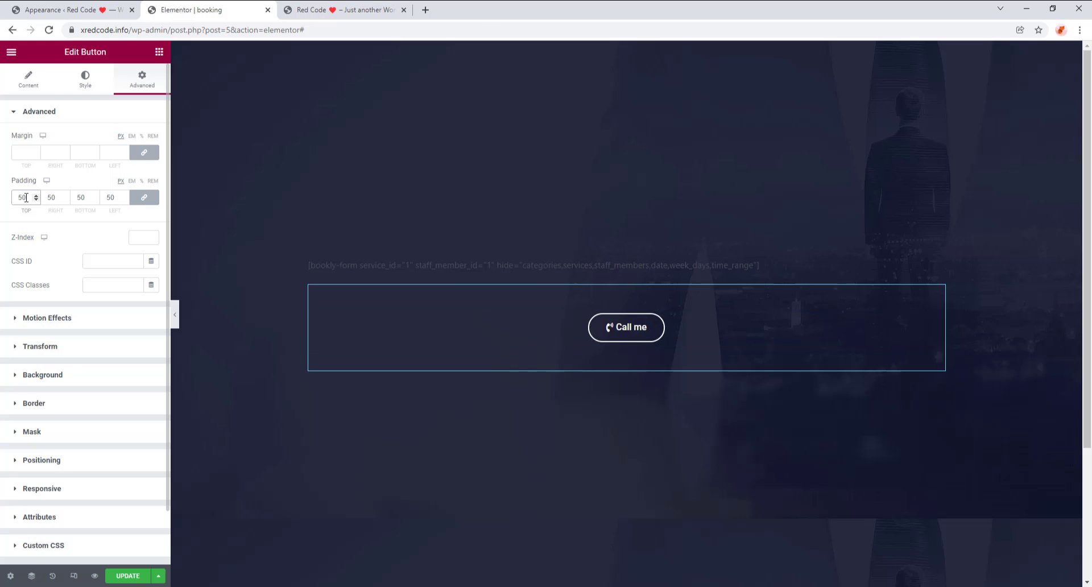
click(144, 197)
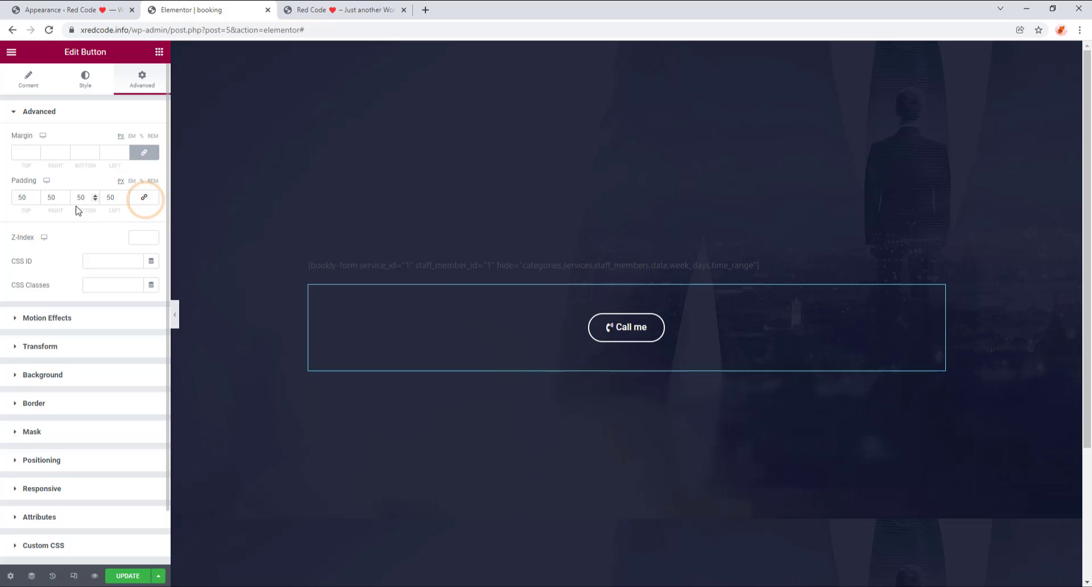
click(149, 202)
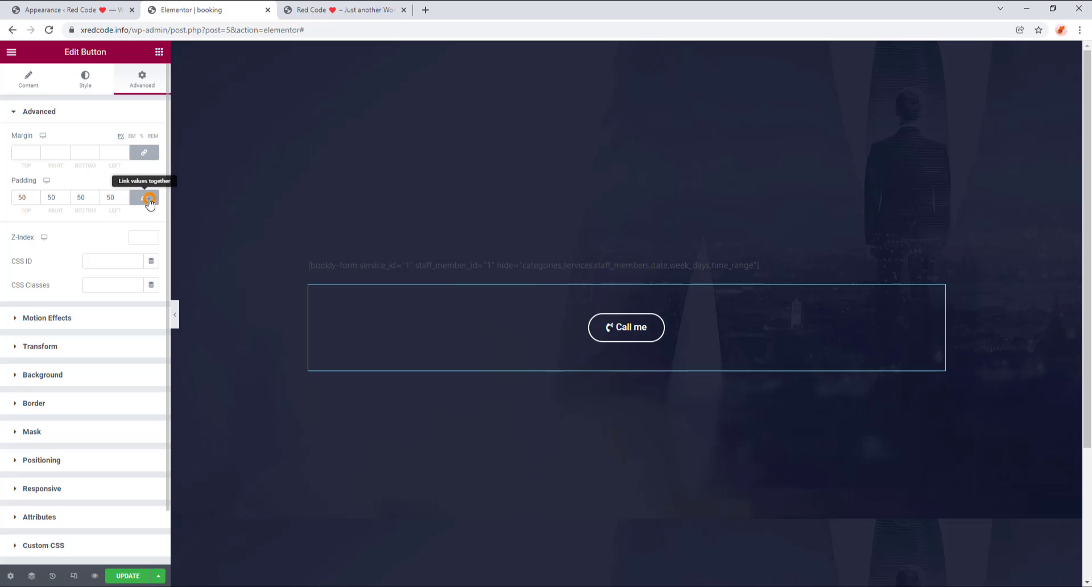
double_click(23, 197)
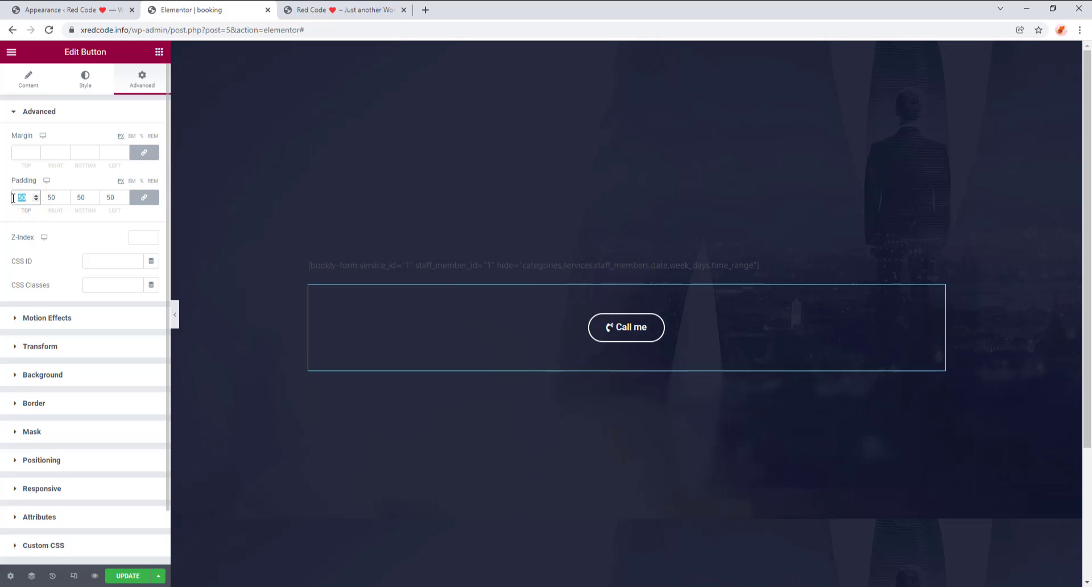
text(0)
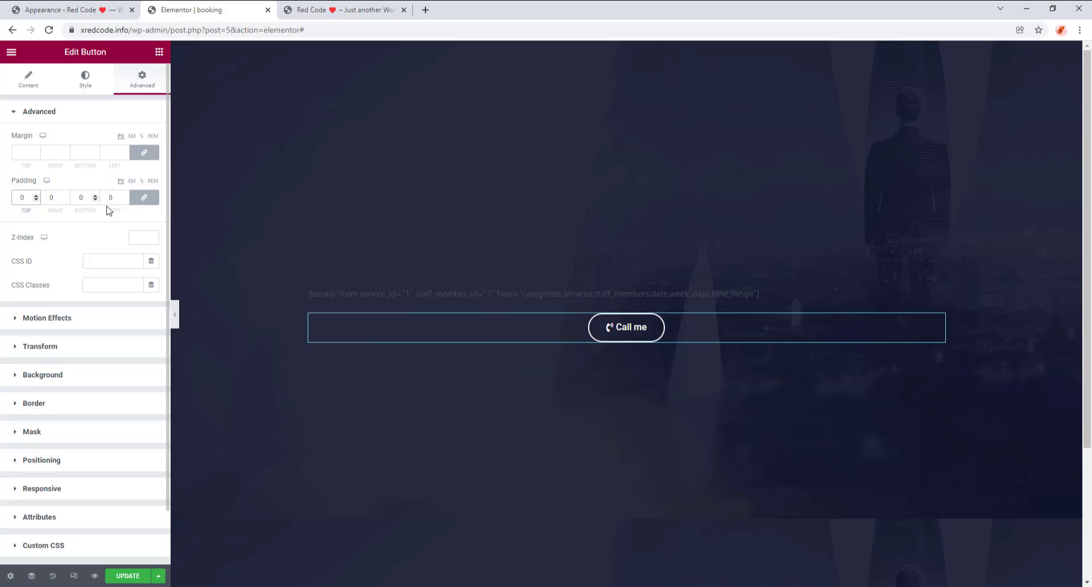
click(144, 198)
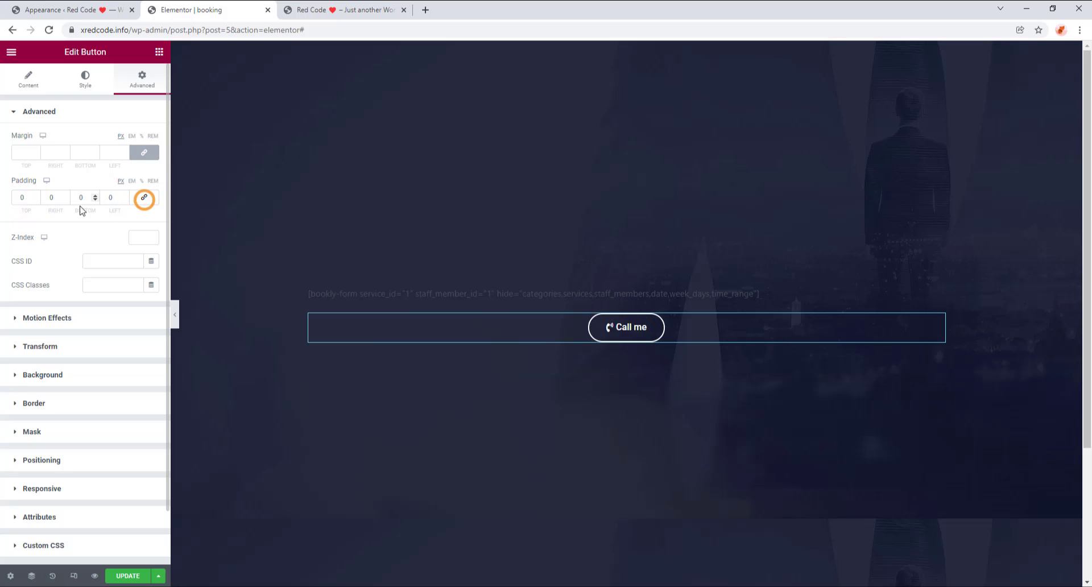
double_click(15, 199)
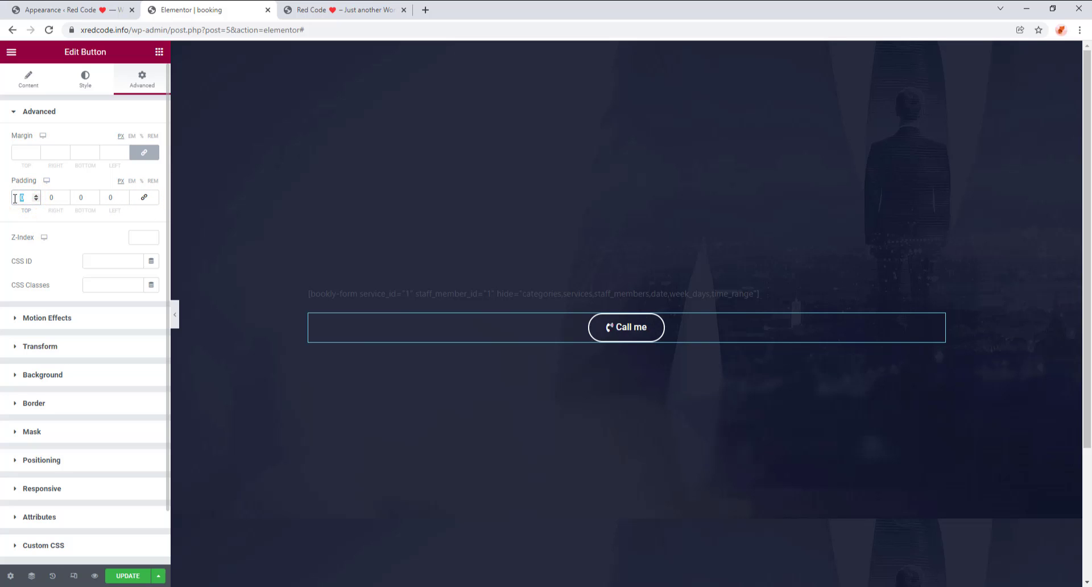
text(50)
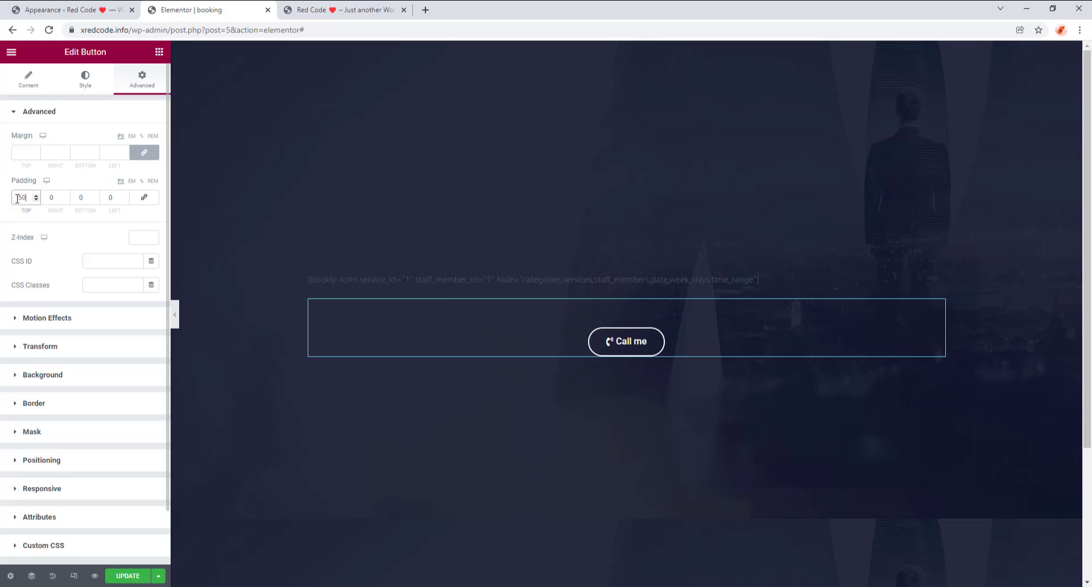
Update the booking page and check the Call me button below the booking form on the preview page.
click(128, 575)
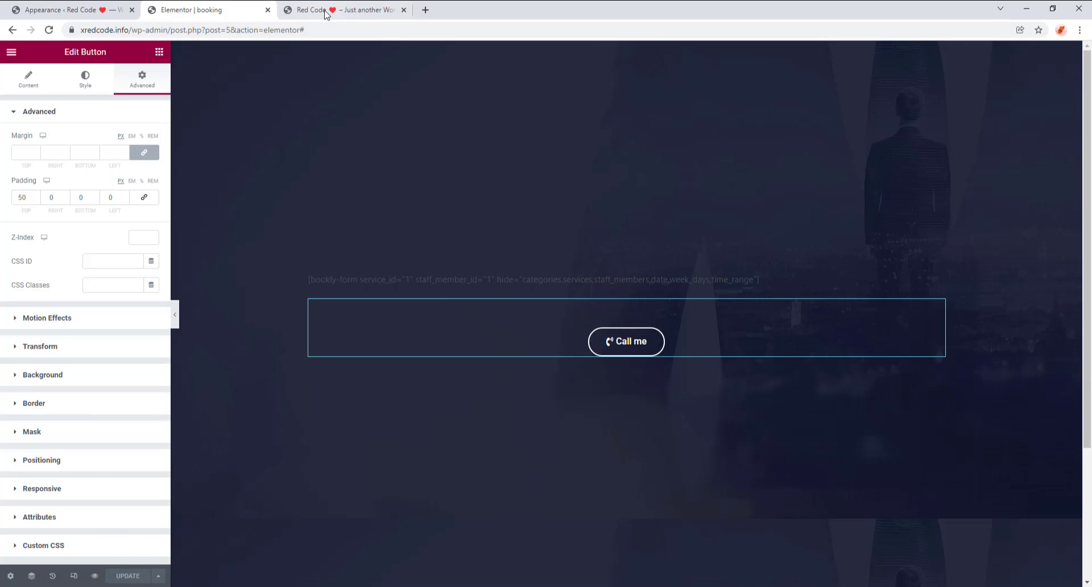
click(340, 11)
scroll(587, 251, down, 1)
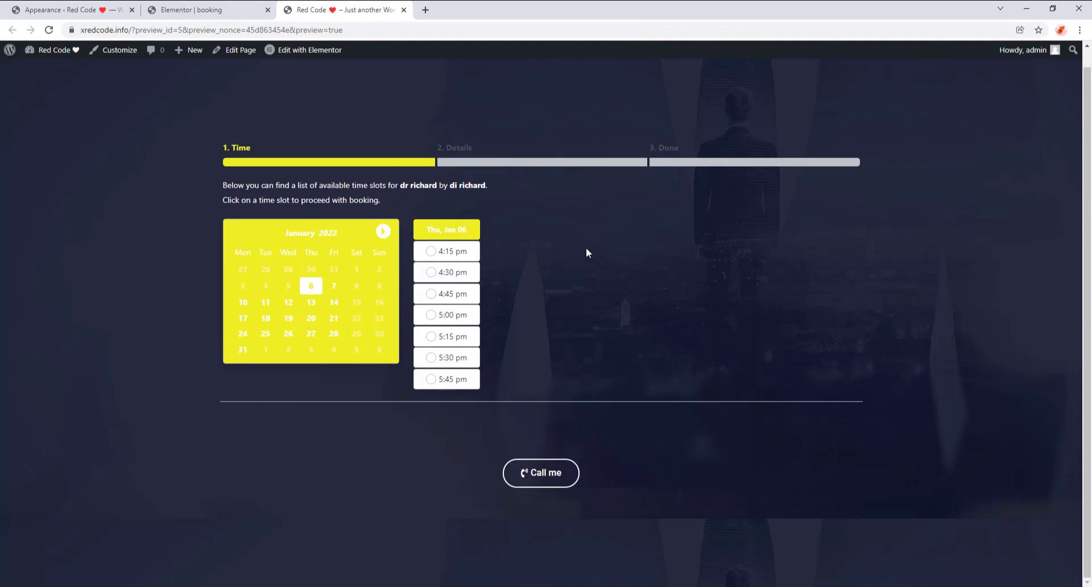